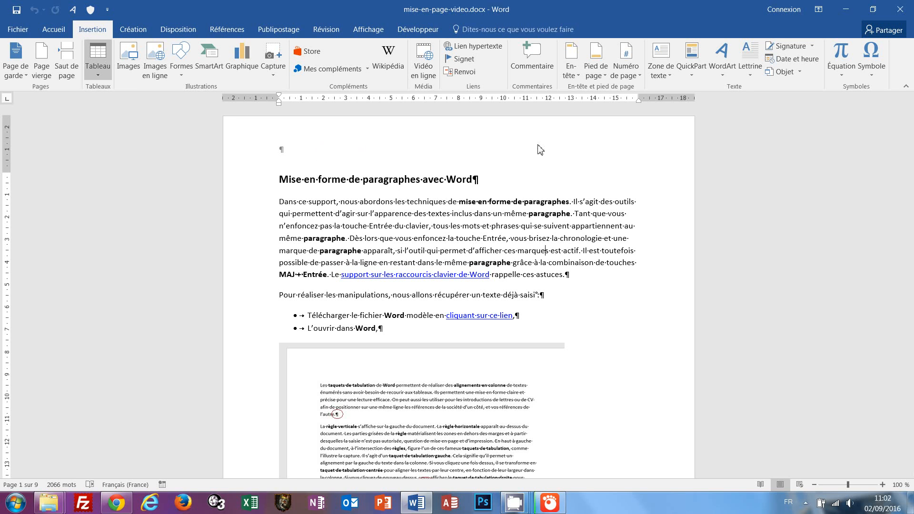
Edit the page header and enter the text "Formation sur la mise en forme des paragraphes dans Word"
left_click(578, 73)
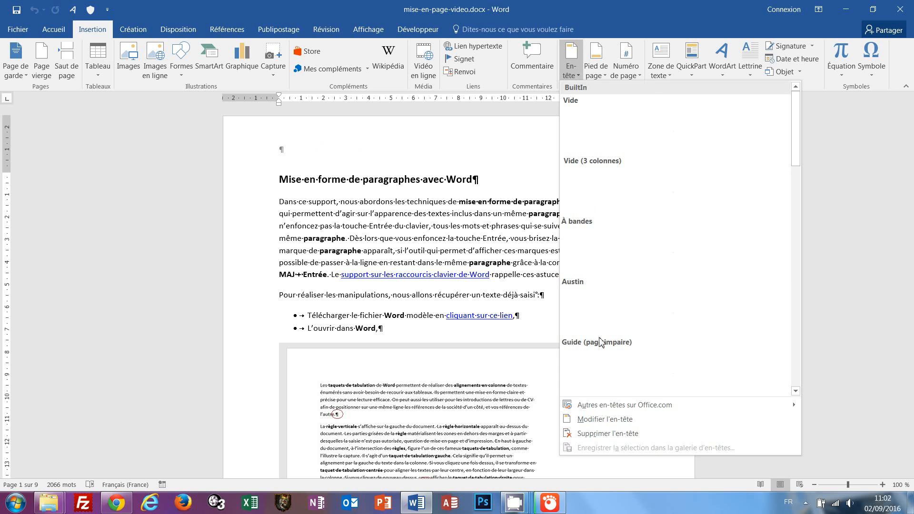
left_click(598, 421)
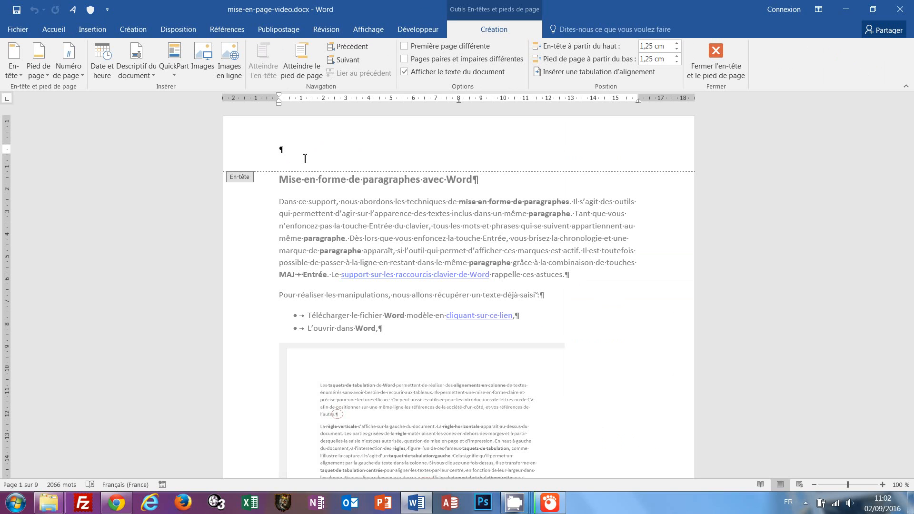
type("Formation sur la mise enf")
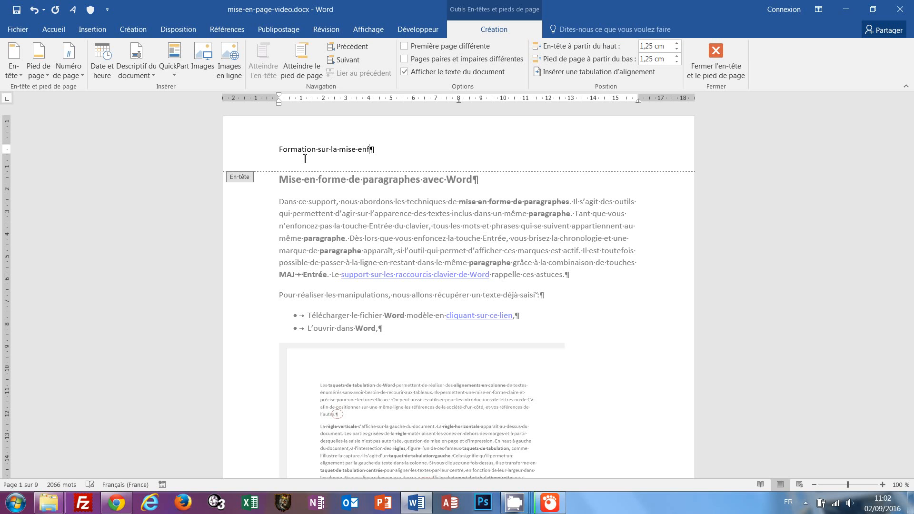
key("BackSpace")
type("forme des paragraphes dans ")
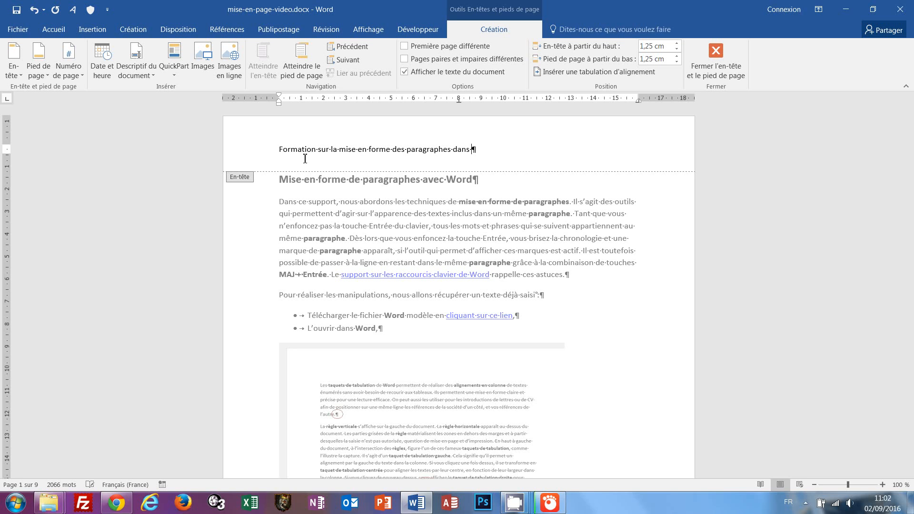
type("Word")
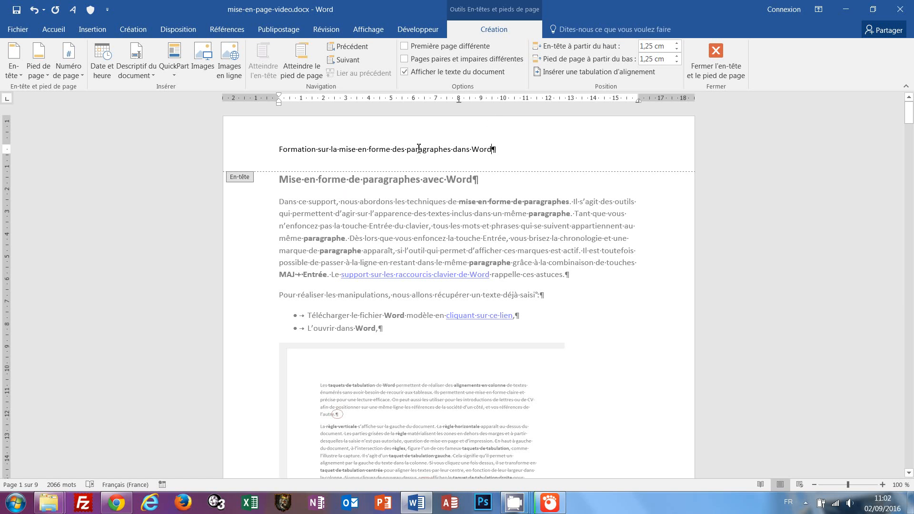
Enable different odd and even pages, then make the odd-page header text bold and right-aligned and leave the header
left_click(404, 60)
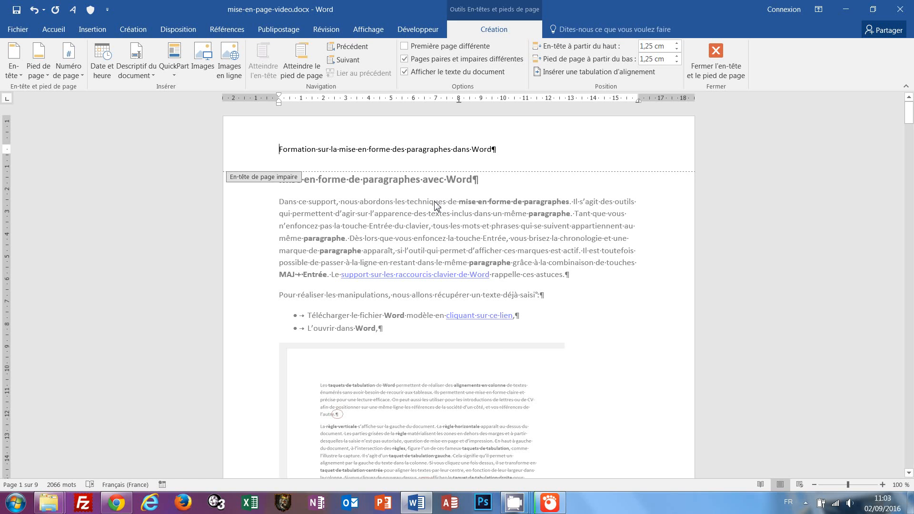
key("ctrl+a")
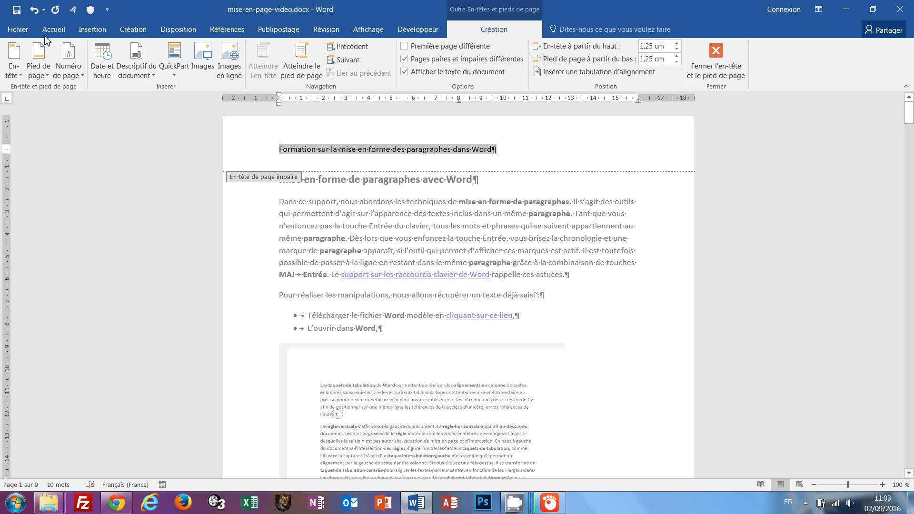
left_click(50, 30)
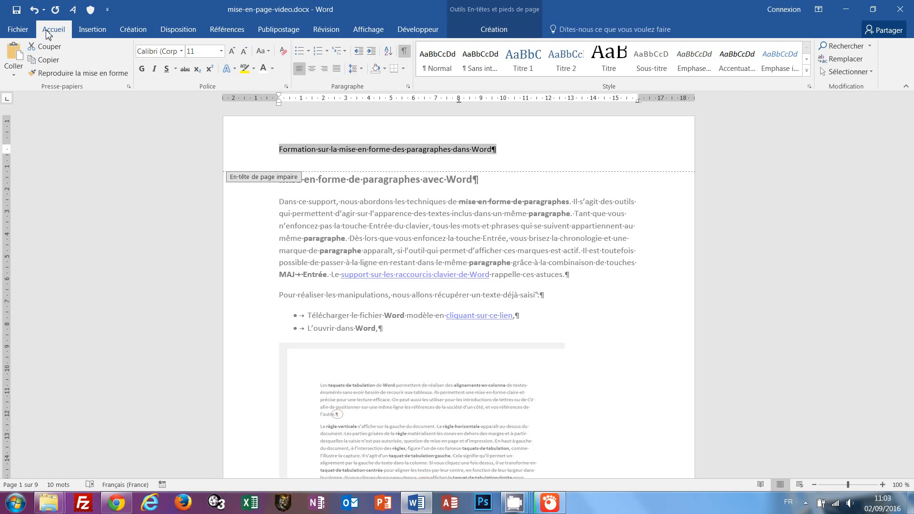
left_click(141, 70)
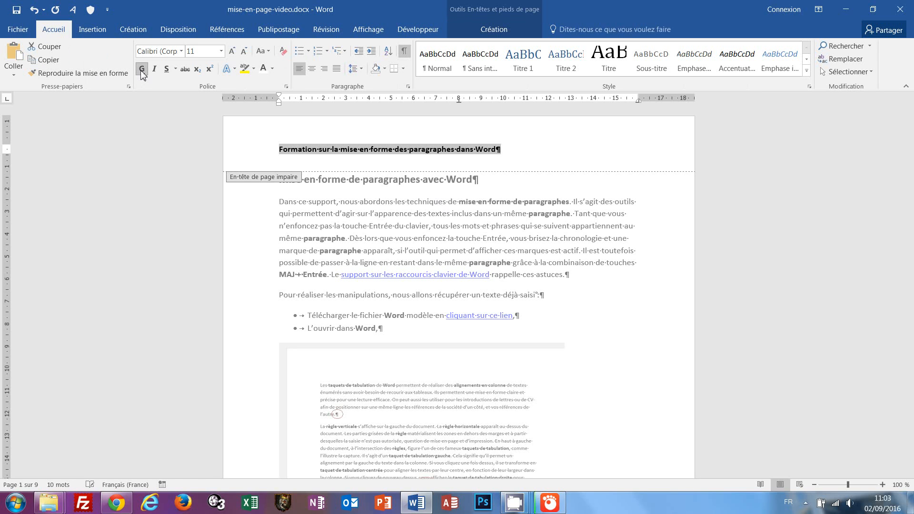
left_click(325, 70)
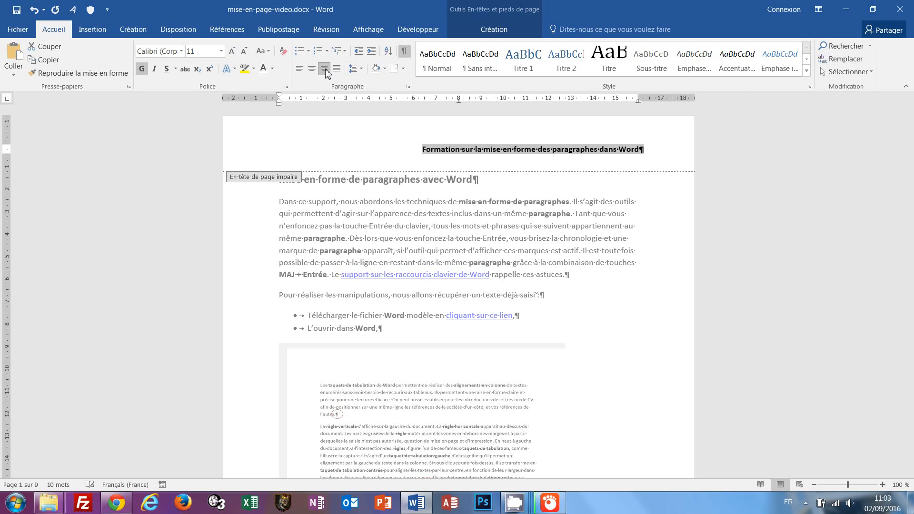
double_click(439, 232)
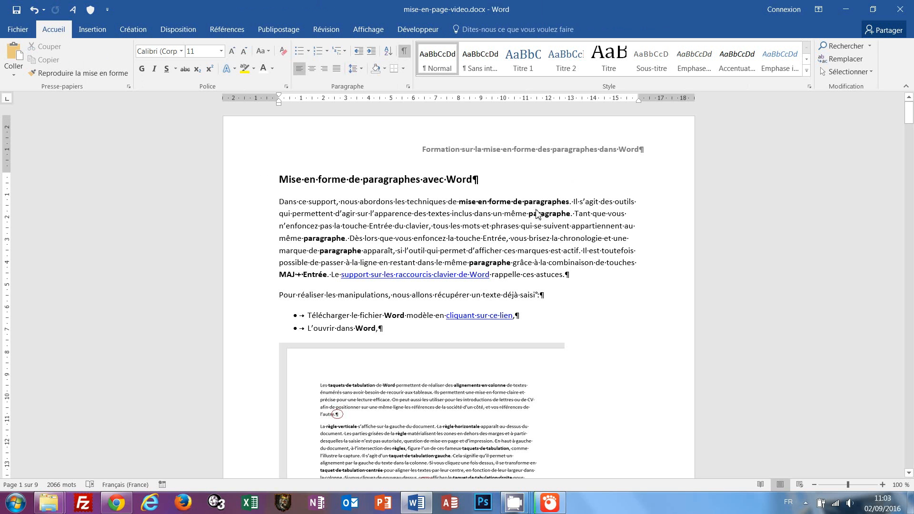
Copy the first page's header text without its paragraph mark, then return to the document body
scroll(505, 219, "down", 12)
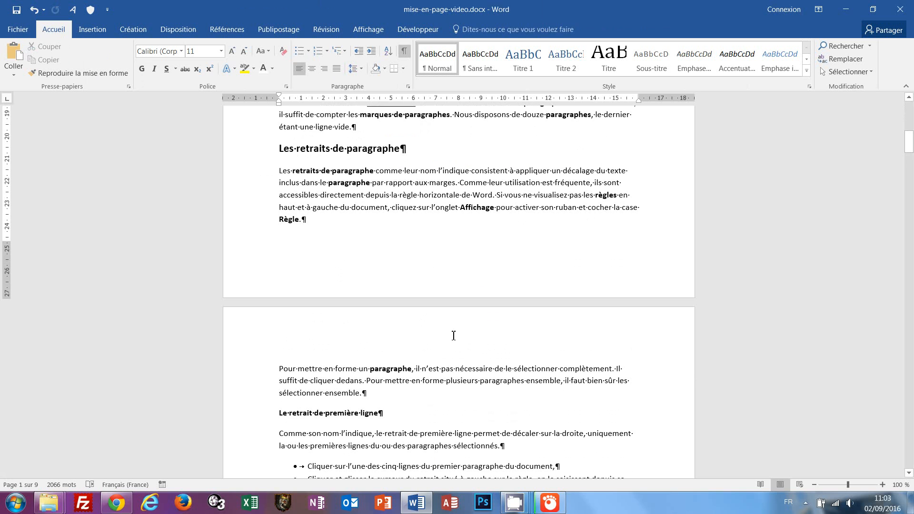
scroll(451, 329, "down", 7)
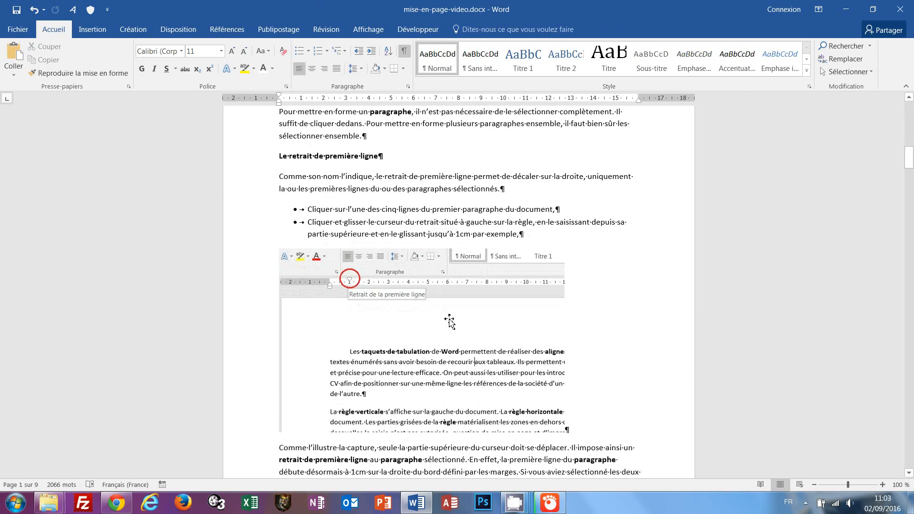
scroll(450, 321, "down", 13)
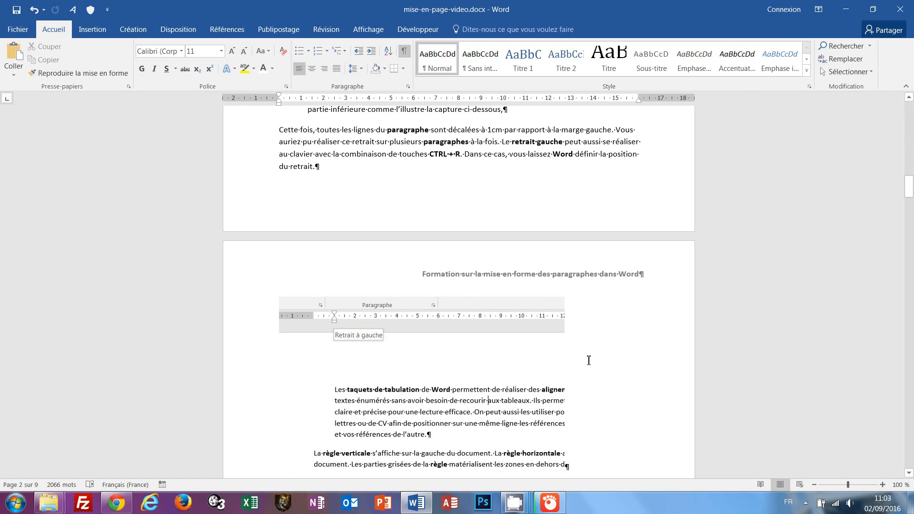
scroll(565, 288, "up", 20)
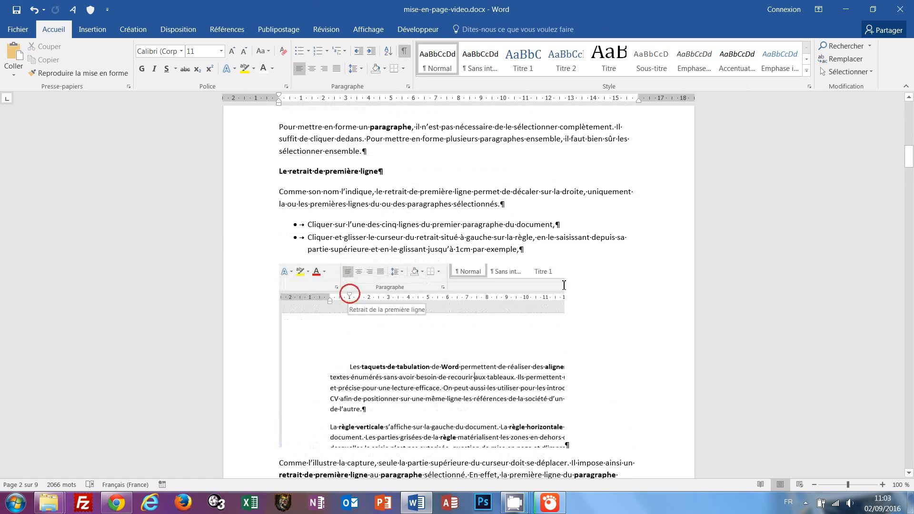
scroll(564, 285, "up", 19)
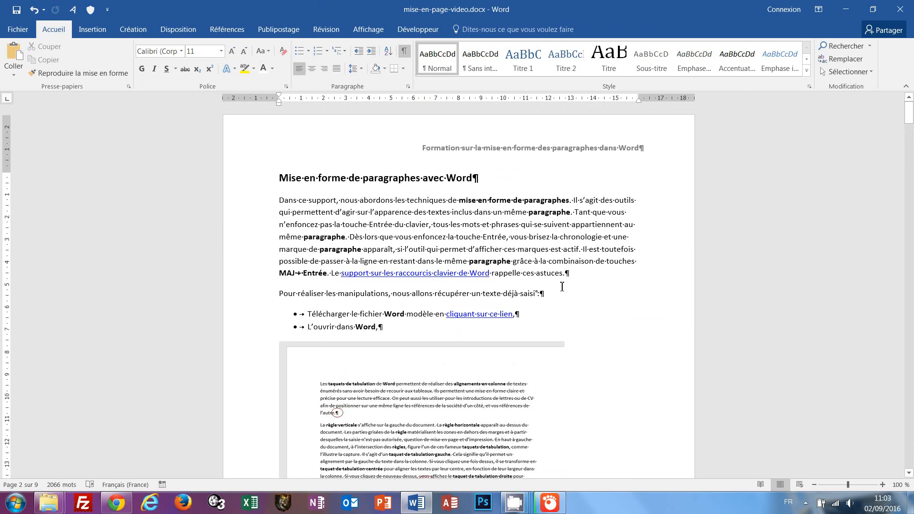
double_click(498, 152)
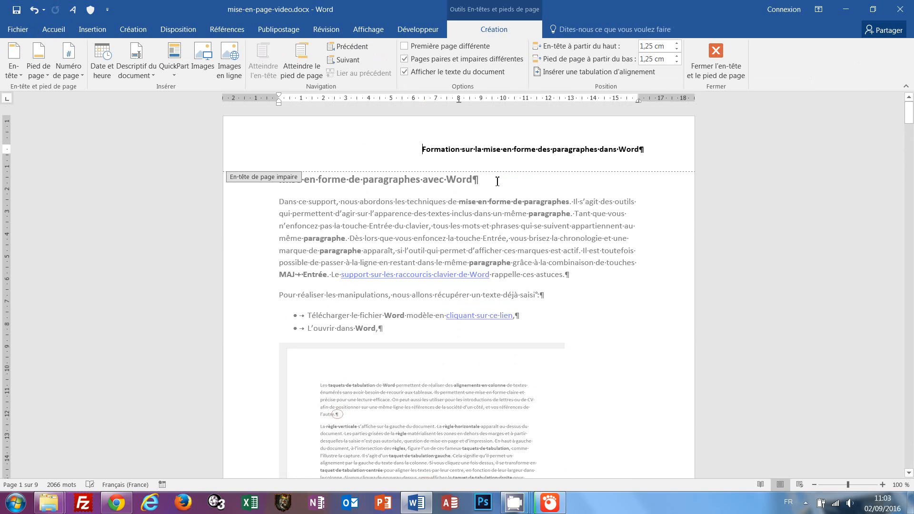
key("ctrl+a")
key("shift+Left")
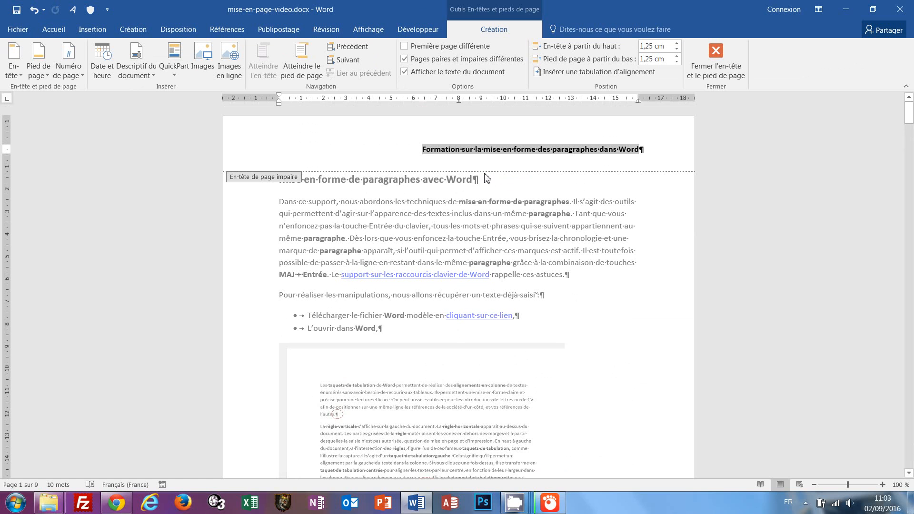
key("ctrl+c")
double_click(472, 219)
Paste the copied title into the even-page header on page 2 and return to the document body
scroll(471, 217, "down", 15)
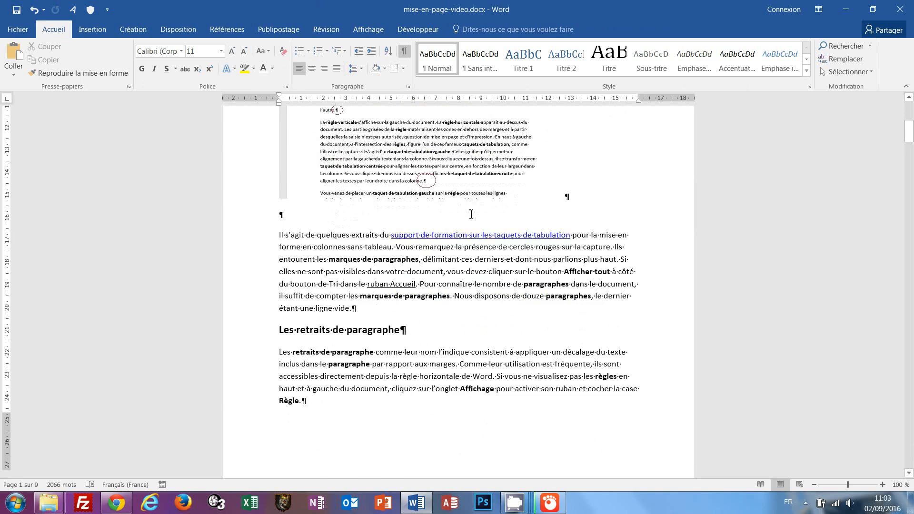
scroll(470, 214, "down", 5)
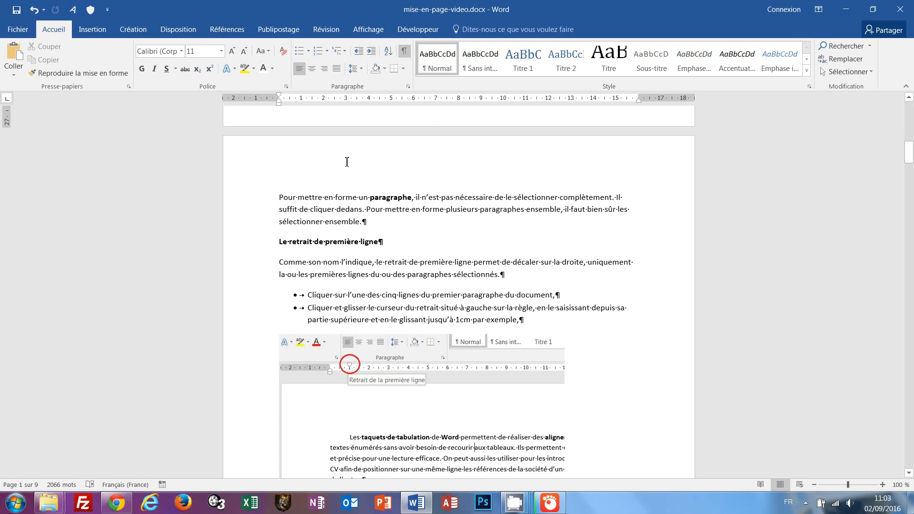
left_click(347, 161)
double_click(347, 162)
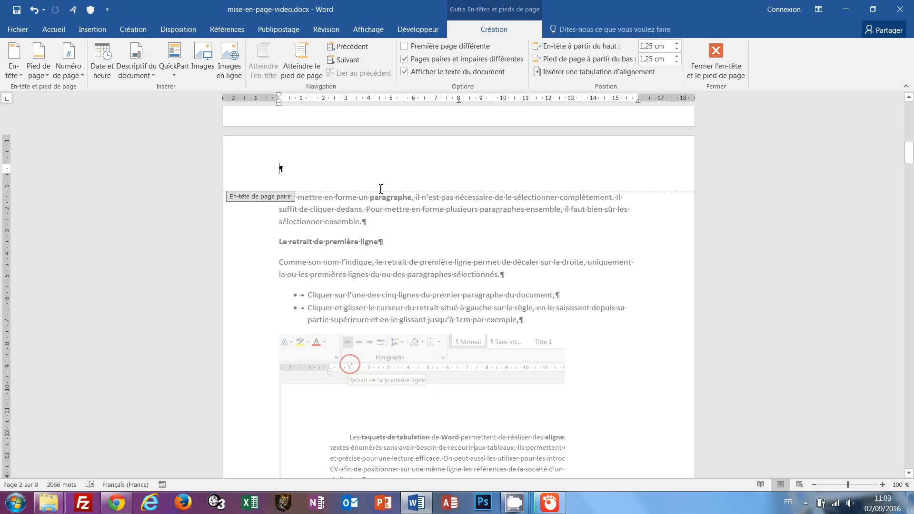
key("ctrl+v")
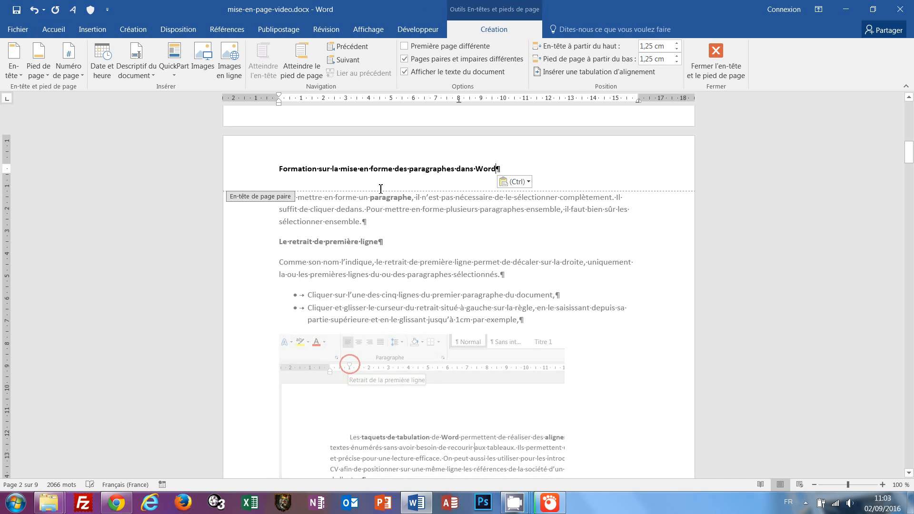
double_click(482, 224)
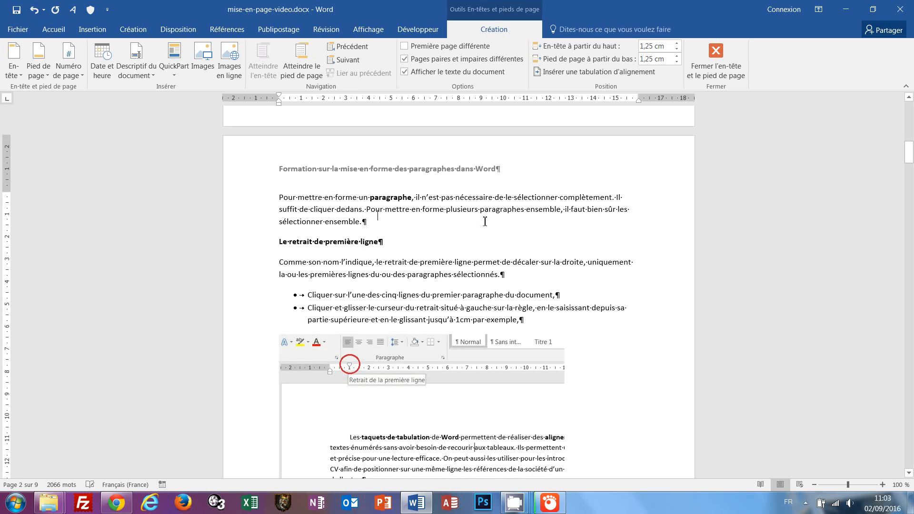
Compare the header alignment on the odd and even pages, then go back to the start of the document
scroll(489, 226, "up", 9)
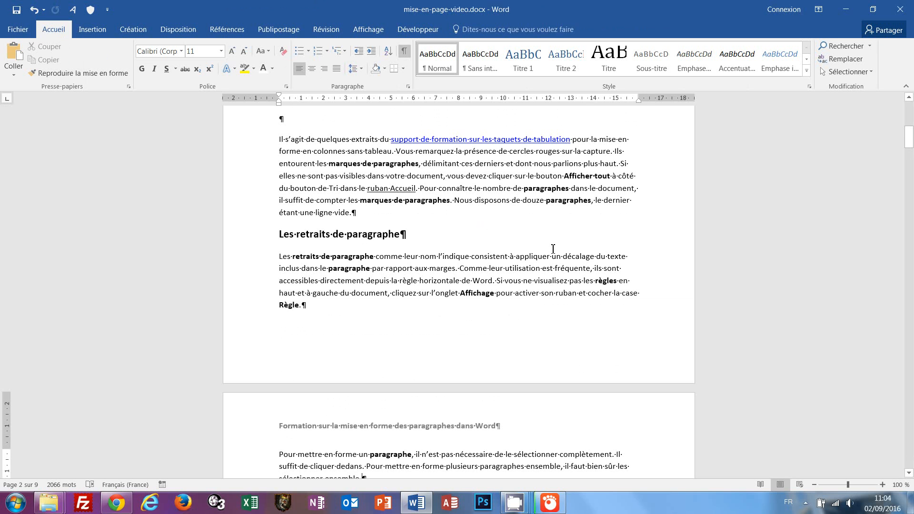
scroll(553, 248, "up", 16)
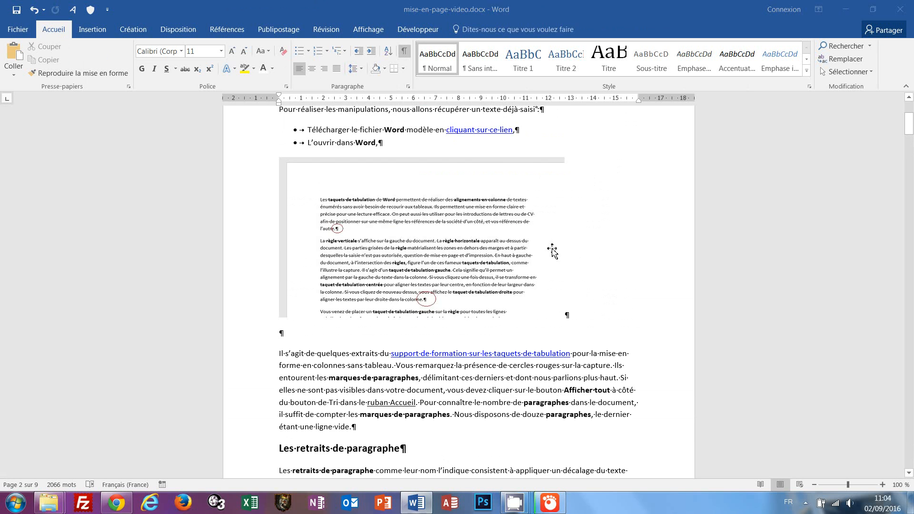
scroll(553, 247, "down", 14)
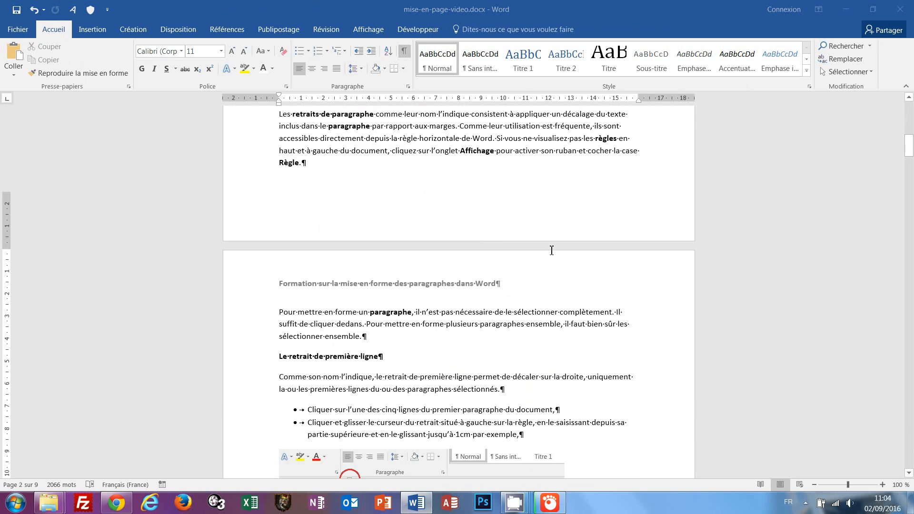
scroll(550, 250, "down", 13)
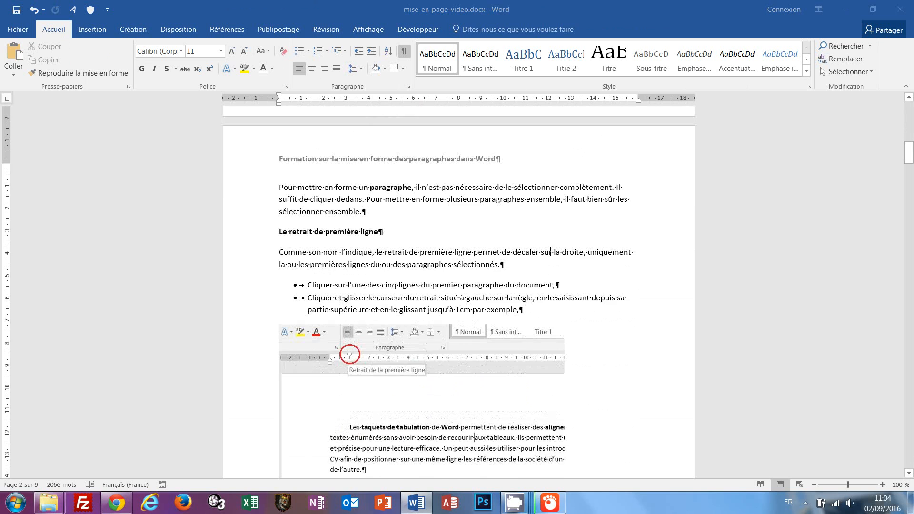
scroll(548, 253, "down", 18)
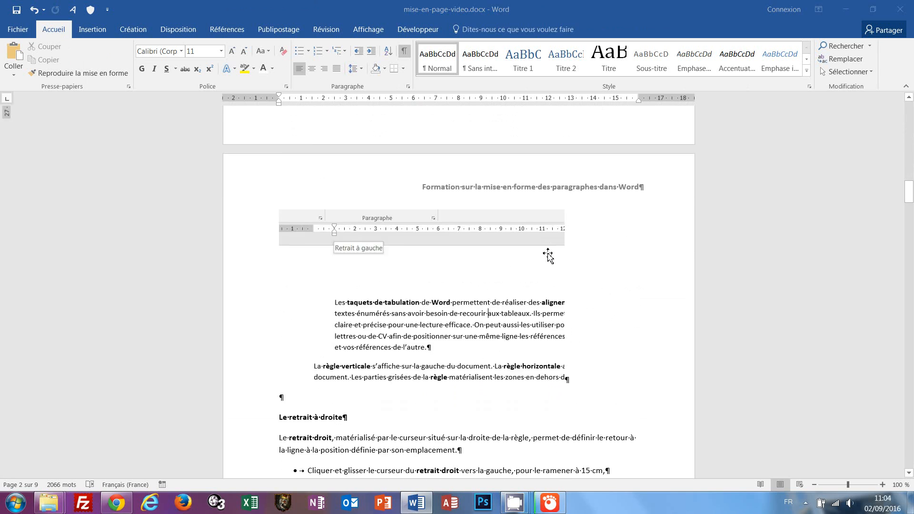
scroll(548, 257, "down", 13)
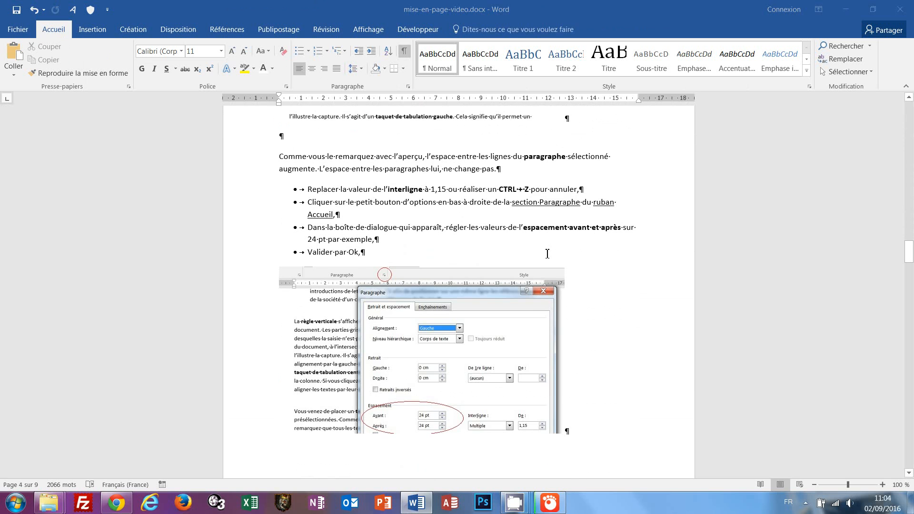
key("ctrl+Home")
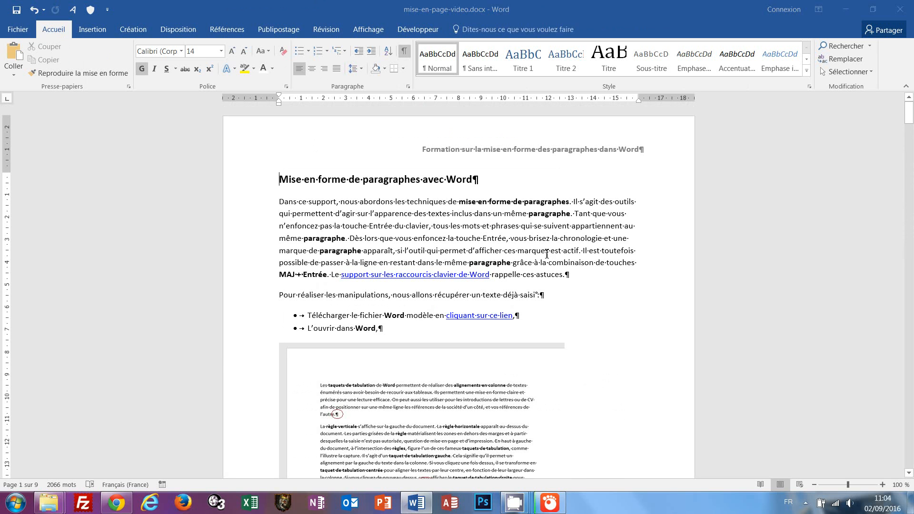
Insert the image entete.png into the odd-page header on the first page and set its wrapping to behind the text
double_click(415, 151)
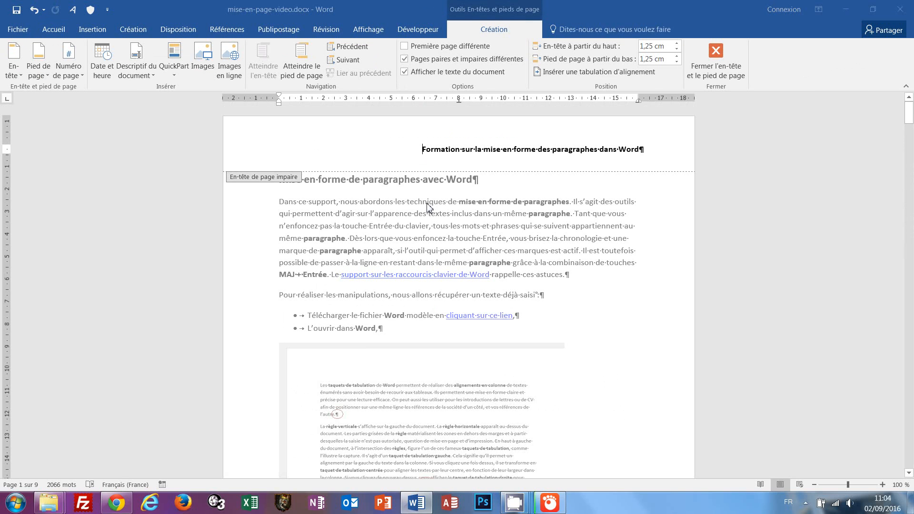
left_click(86, 29)
left_click(128, 64)
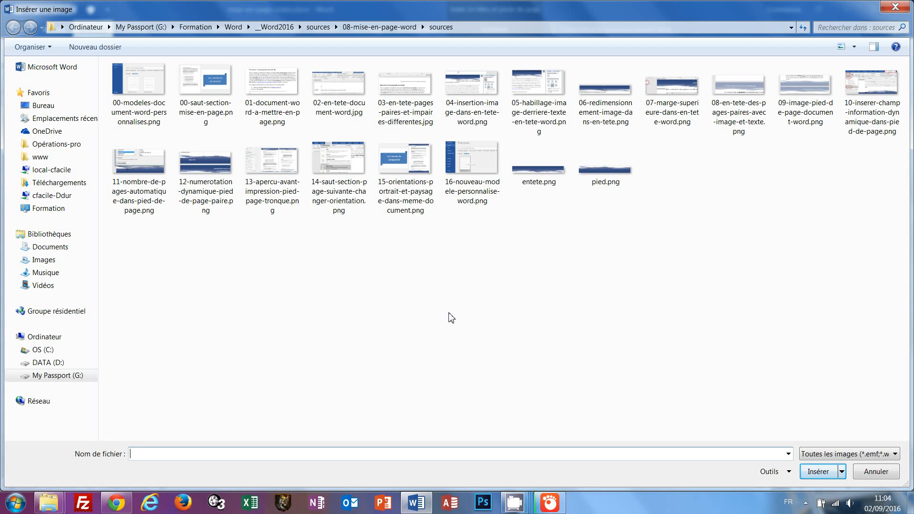
double_click(540, 172)
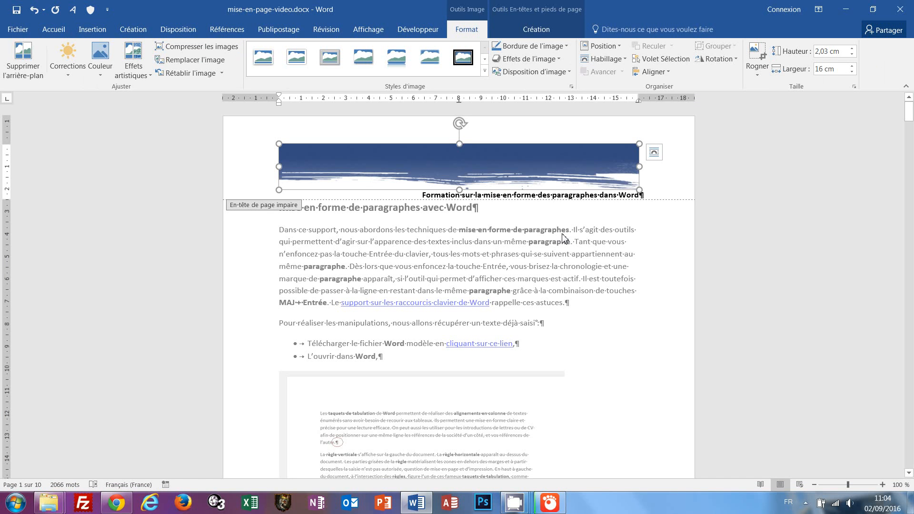
left_click(654, 153)
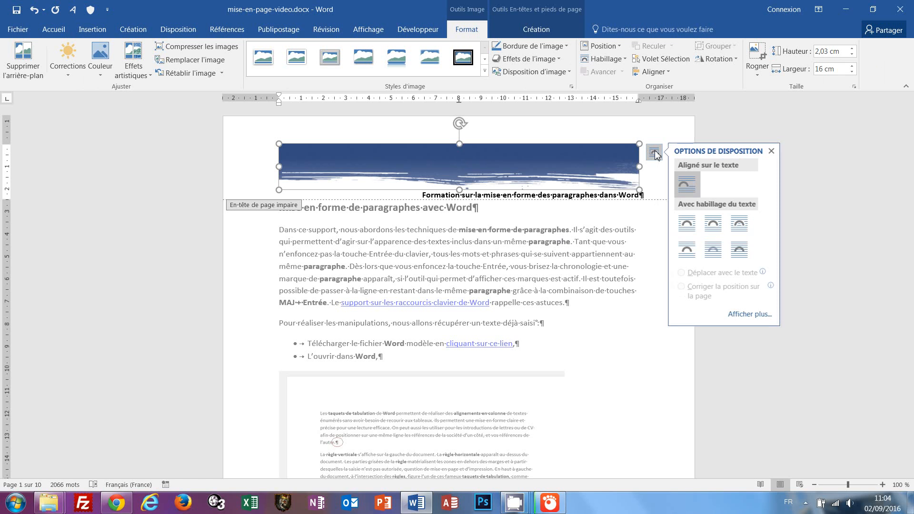
left_click(715, 256)
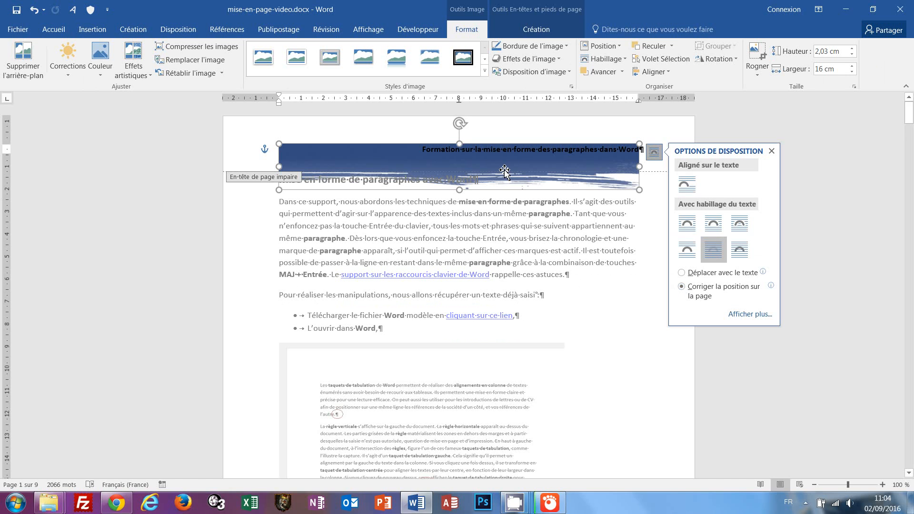
Move the odd-page header banner to the page's top edge and stretch it to about 21.08 cm wide, down to the header boundary
left_click_drag(505, 170, 504, 142)
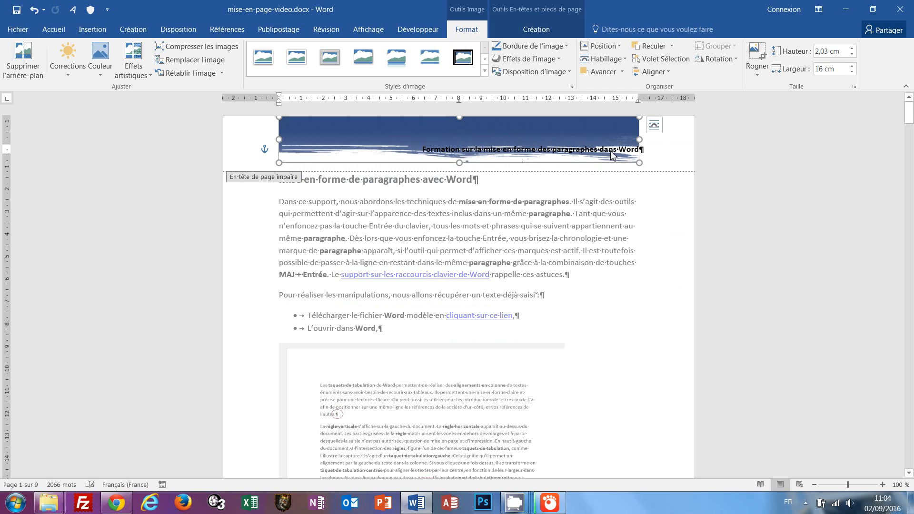
left_click_drag(639, 139, 697, 147)
left_click_drag(284, 139, 222, 147)
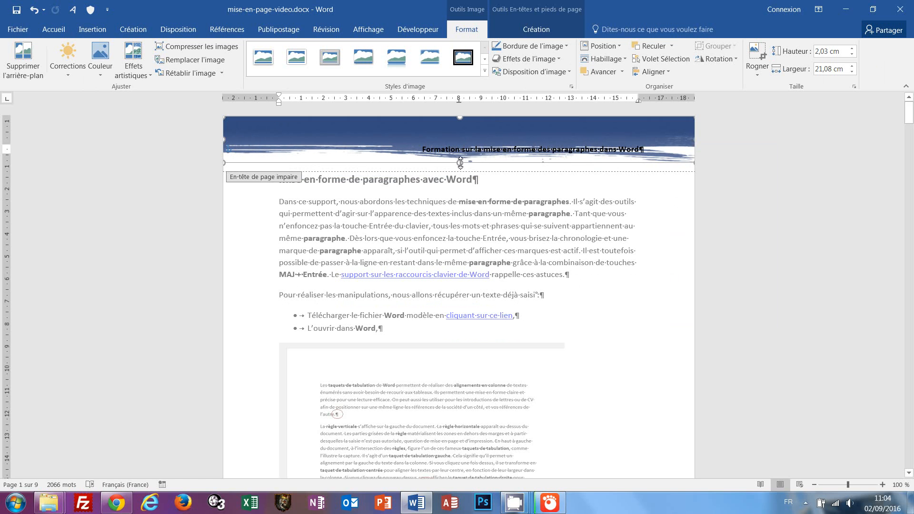
left_click_drag(460, 162, 461, 172)
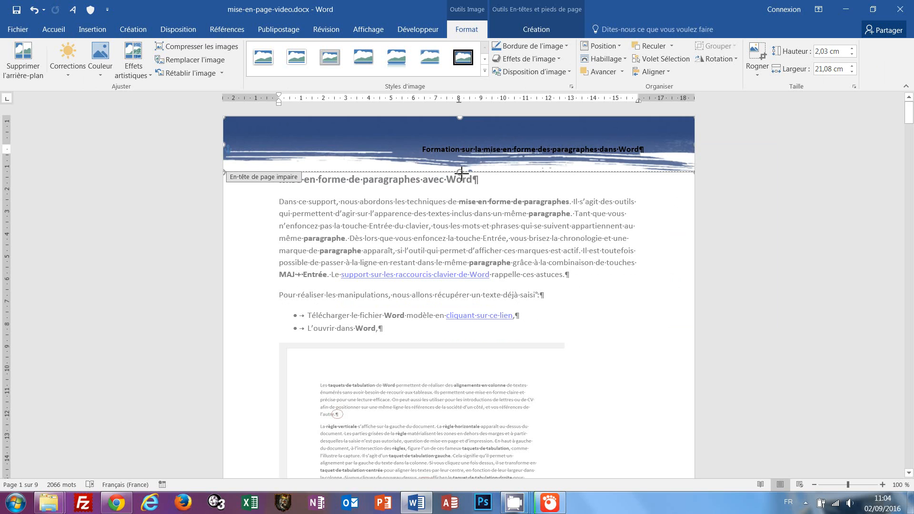
Colour the odd-page header title white and raise it slightly over the banner, then return to the document body
left_click(431, 151)
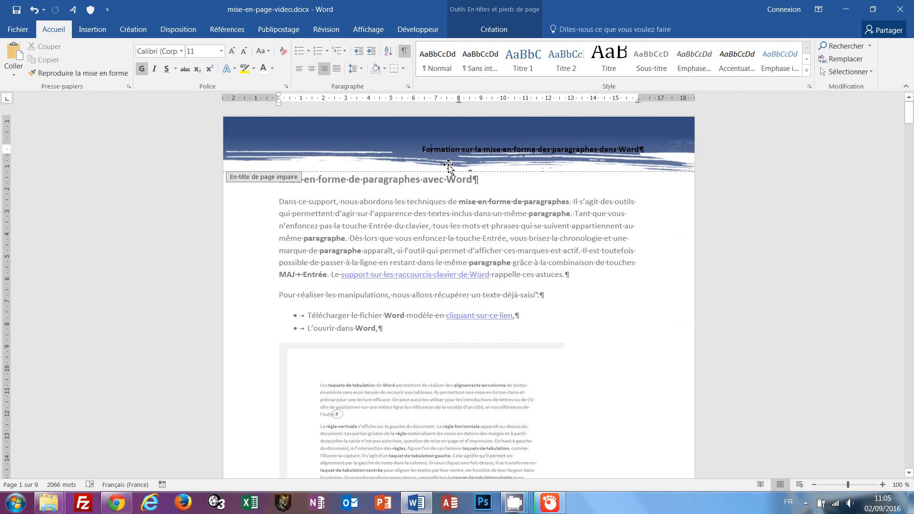
key("ctrl+a")
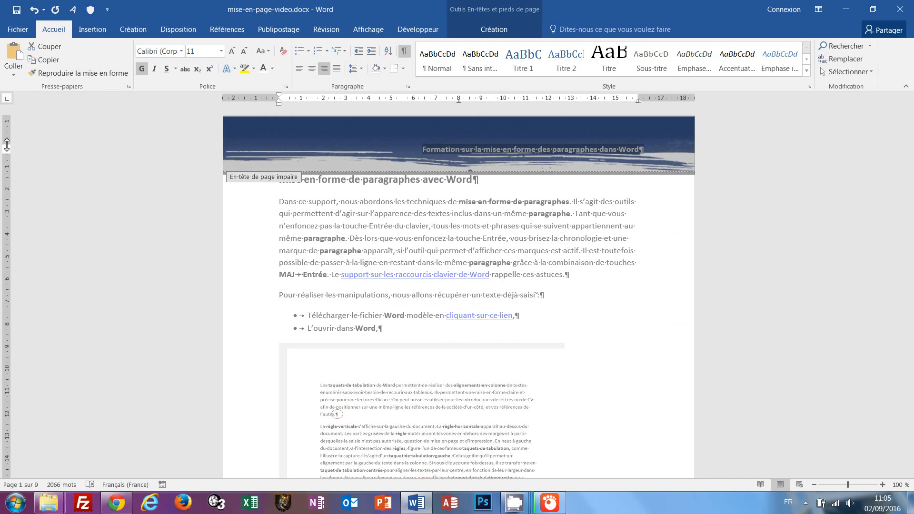
left_click_drag(7, 145, 8, 139)
key("Escape")
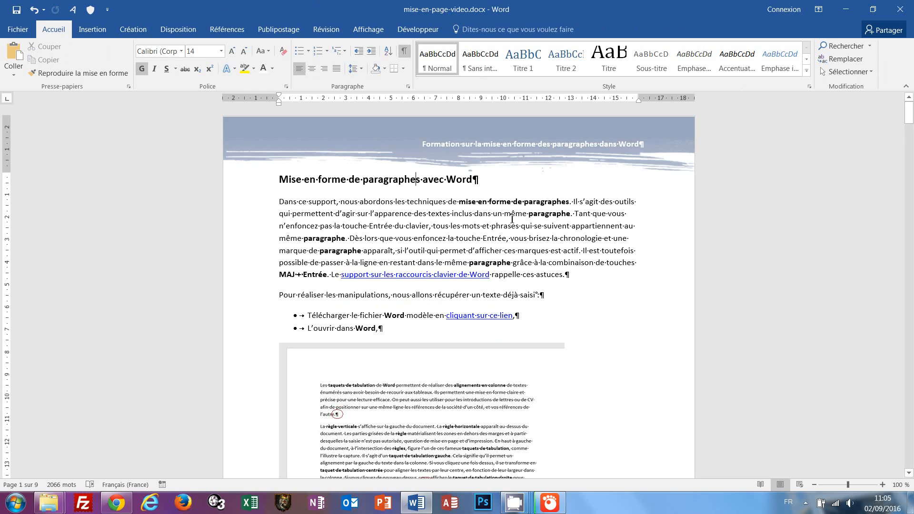
left_click(512, 218)
Reopen the odd-page header on page 1 and copy its banner image
double_click(426, 127)
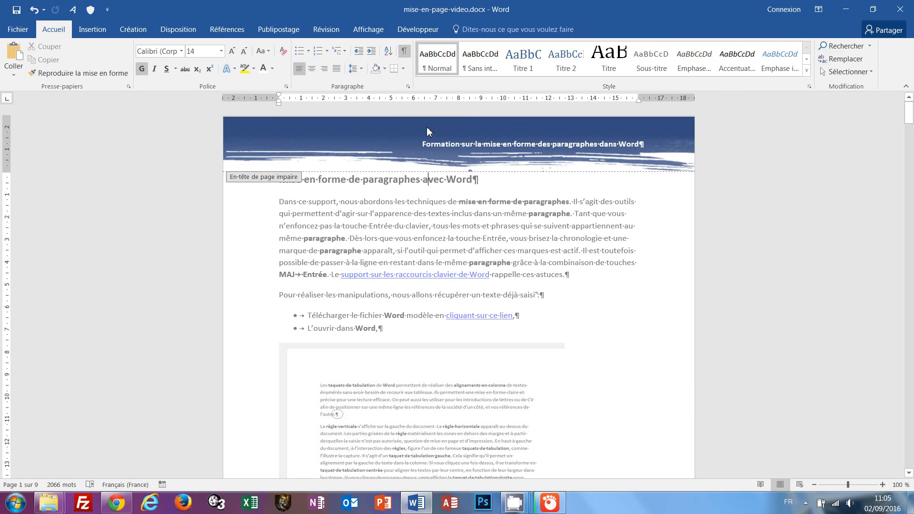
left_click(471, 125)
key("ctrl+z")
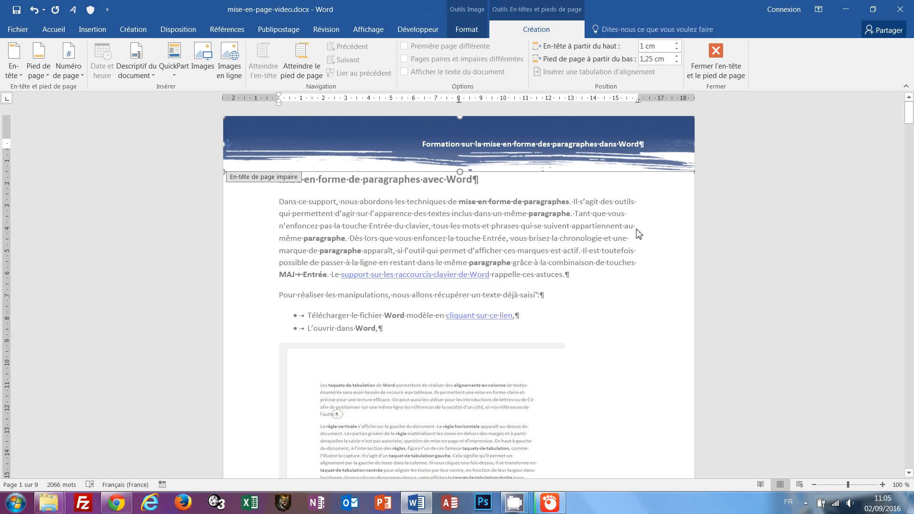
Paste the copied banner into the even-page header on page 2 and align it with the page's top and side edges
scroll(495, 285, "down", 1)
scroll(496, 285, "down", 8)
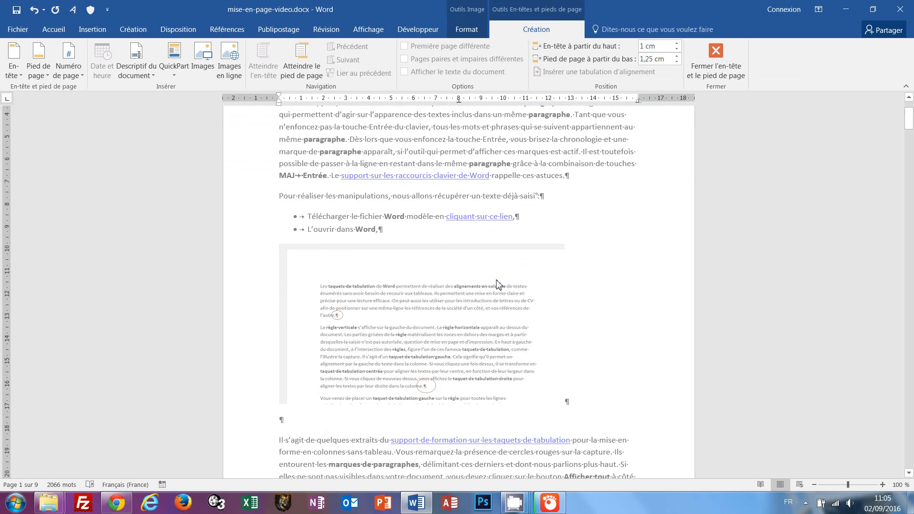
scroll(499, 282, "down", 2)
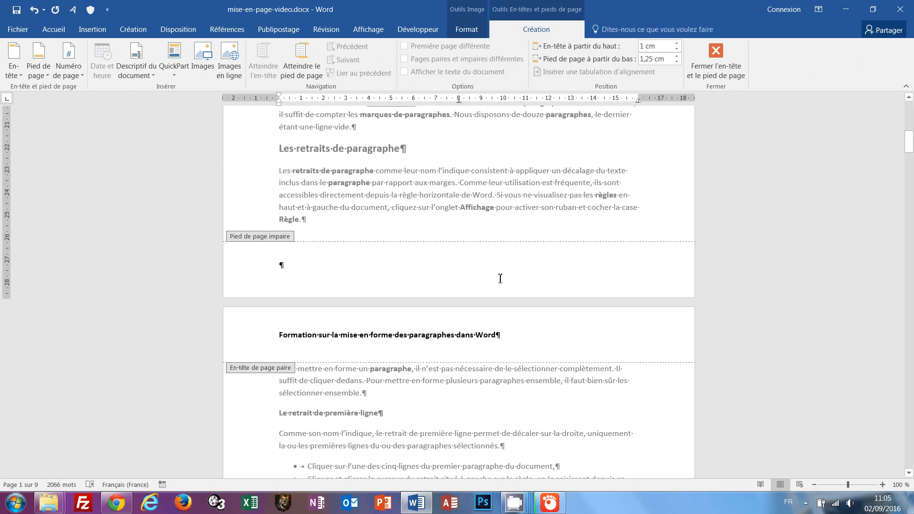
scroll(500, 278, "up", 11)
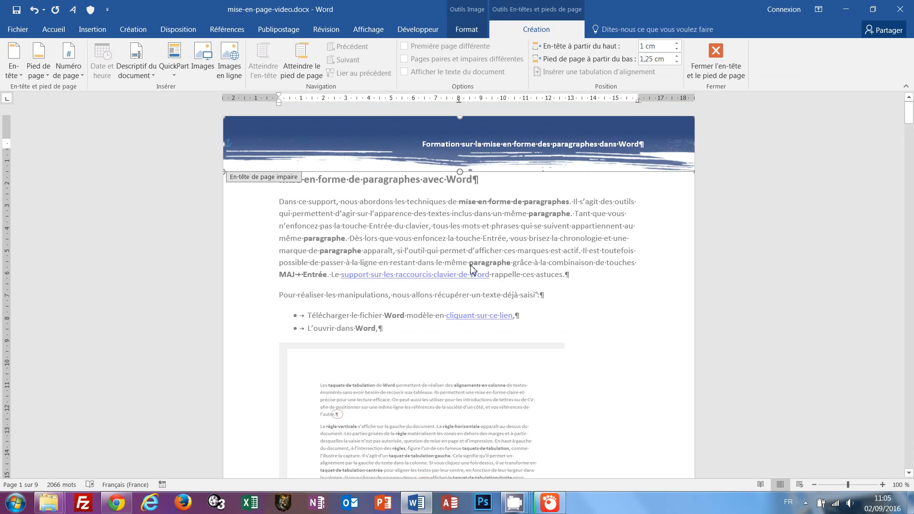
scroll(471, 268, "down", 12)
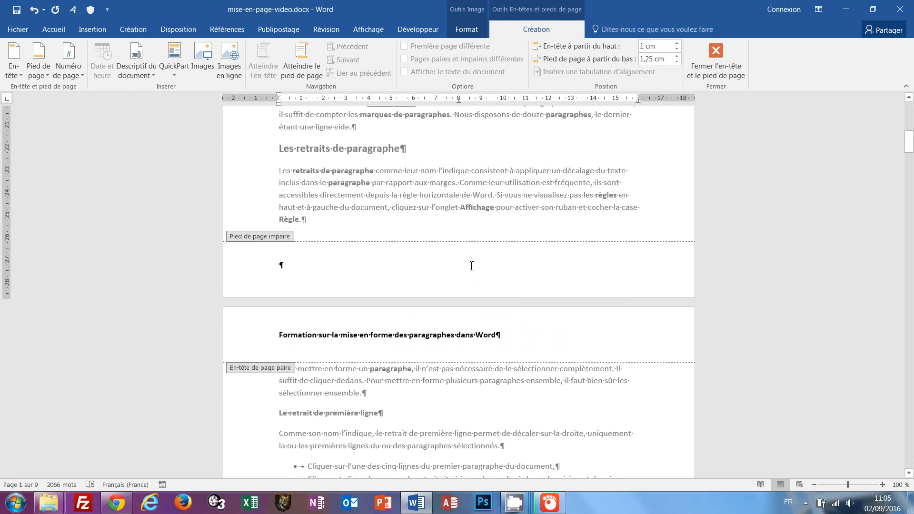
scroll(471, 265, "down", 2)
left_click(281, 277)
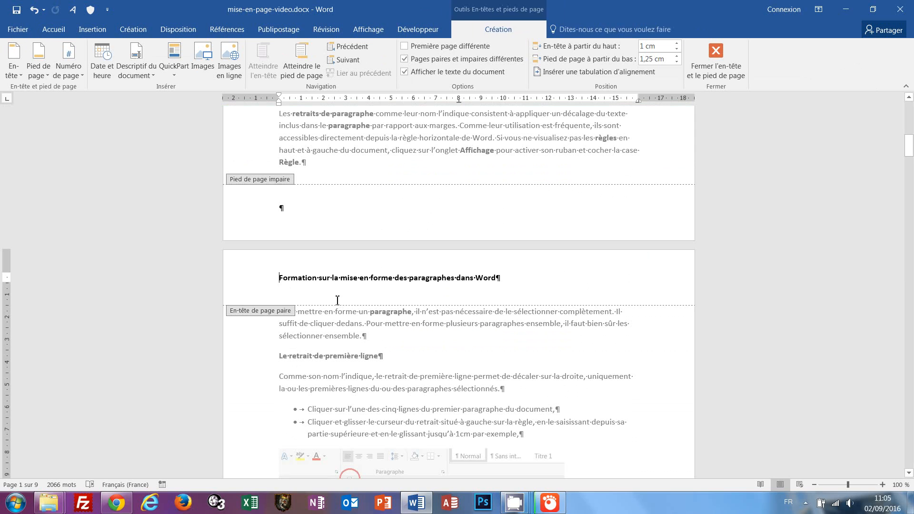
key("ctrl+v")
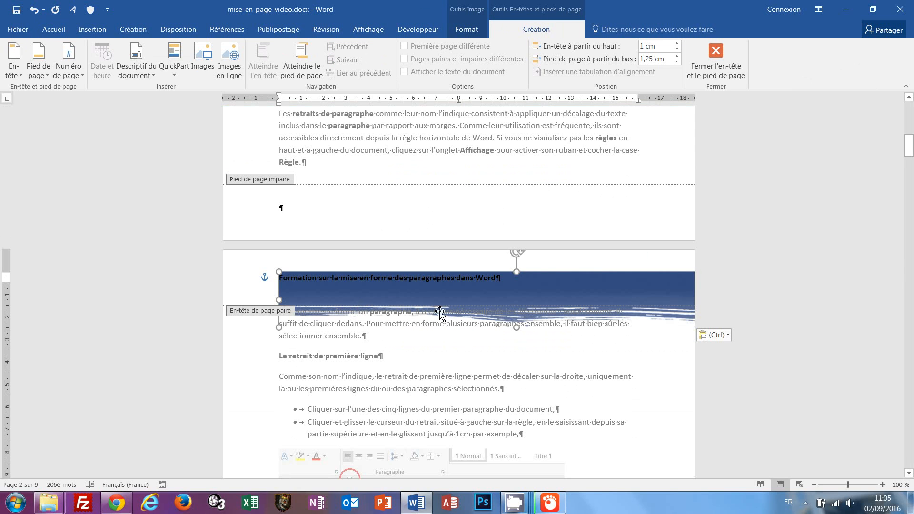
left_click_drag(568, 292, 510, 268)
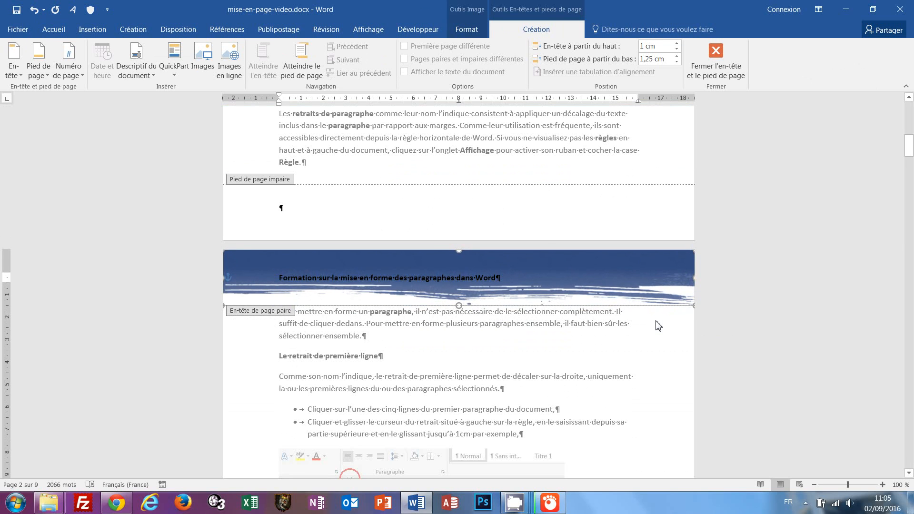
Select the title in the even-page header and set its font colour to white
left_click(422, 280)
left_click_drag(449, 305, 453, 308)
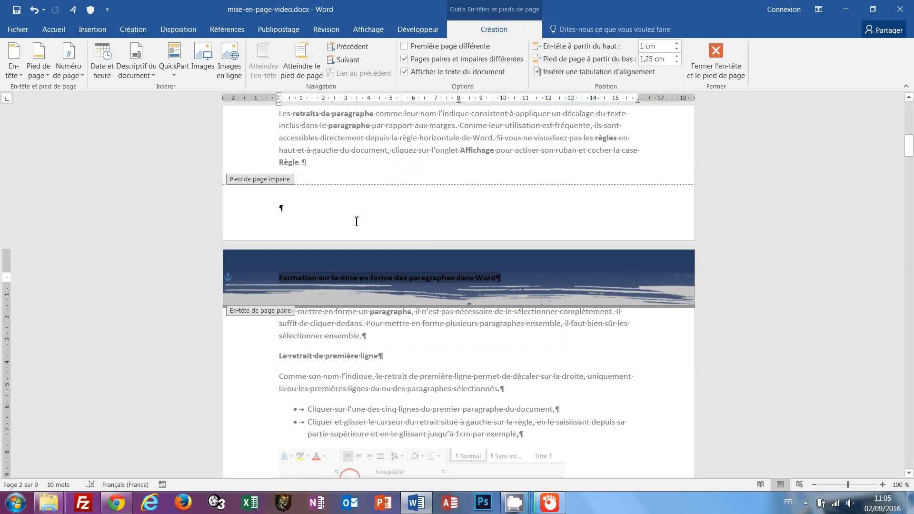
left_click(62, 34)
left_click(264, 69)
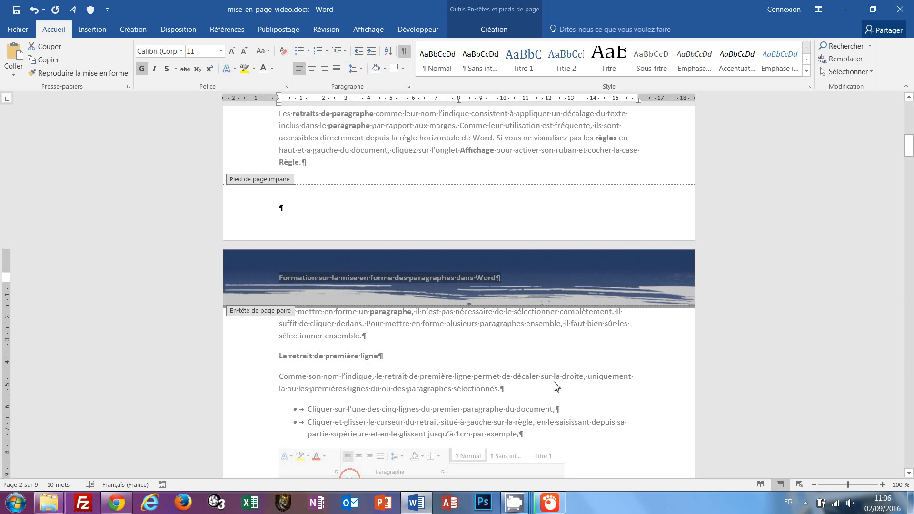
Compare the odd and even headers across the first pages, then return to the document body on page 2
scroll(546, 189, "up", 3)
scroll(546, 190, "up", 10)
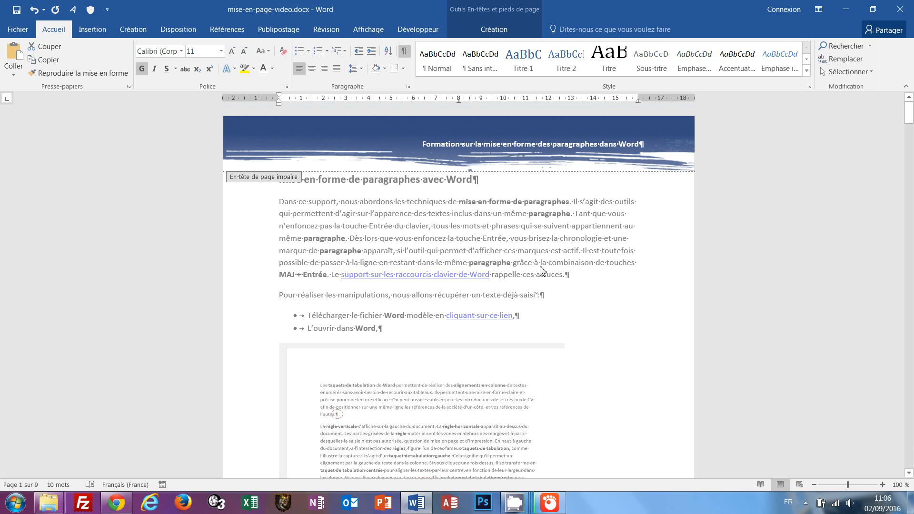
scroll(552, 248, "down", 8)
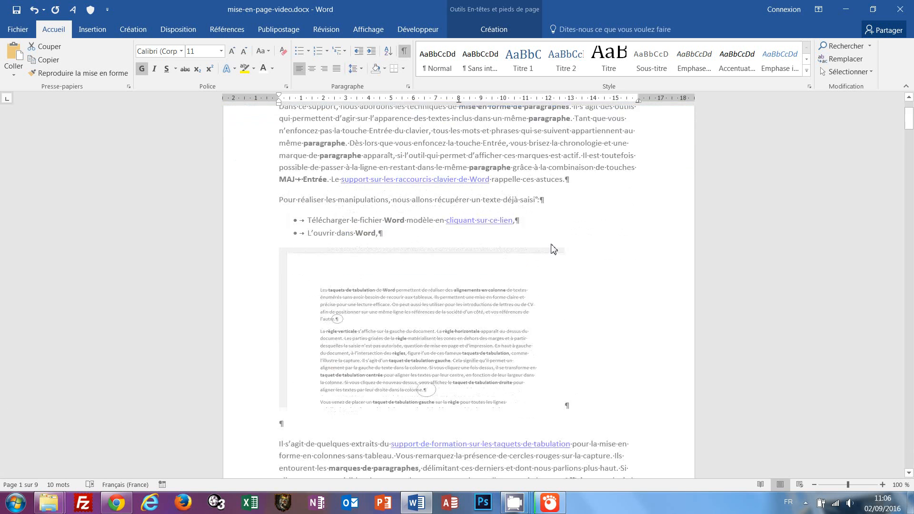
scroll(552, 248, "down", 8)
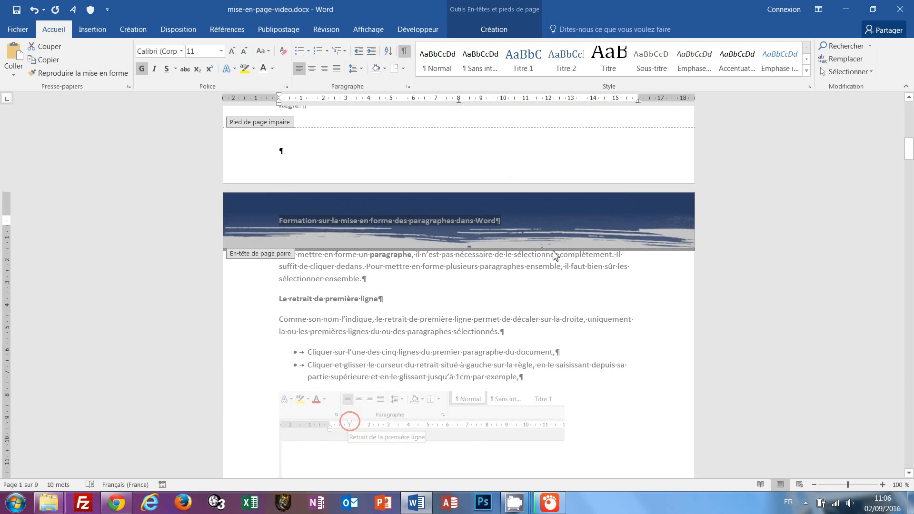
scroll(555, 257, "down", 13)
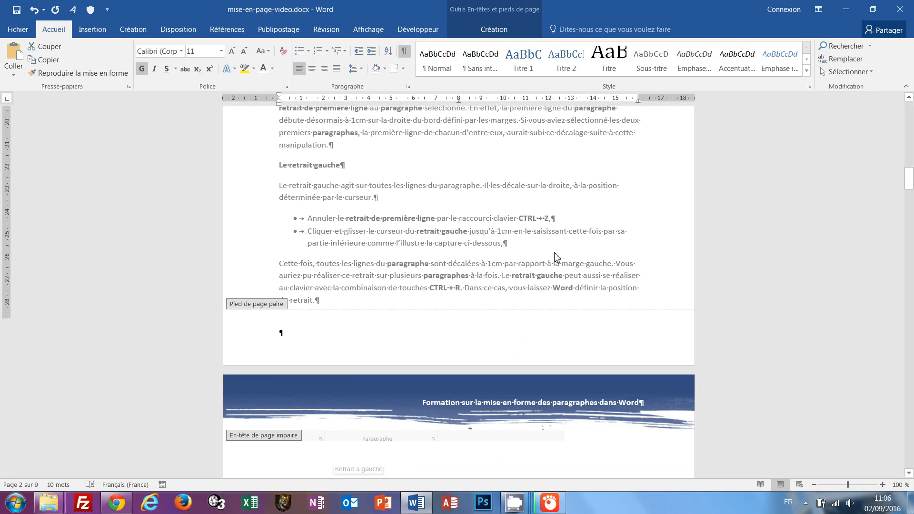
scroll(556, 255, "down", 12)
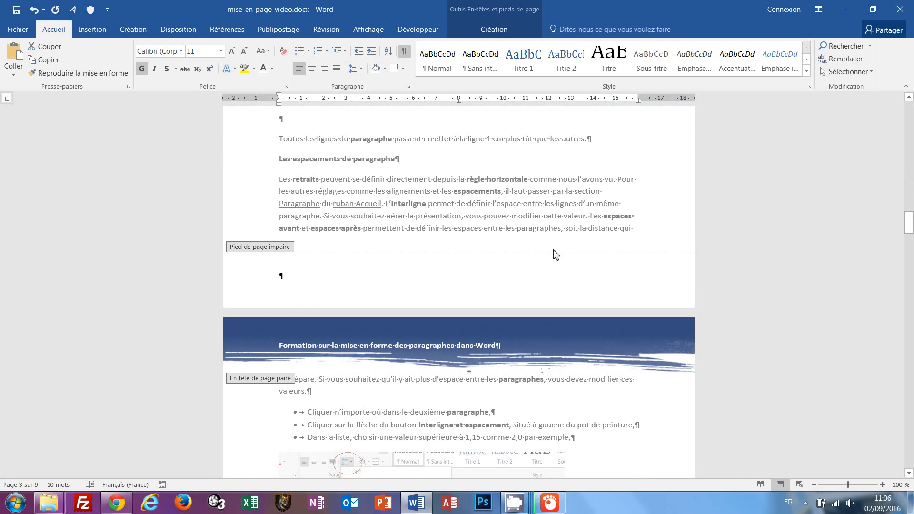
scroll(556, 255, "down", 3)
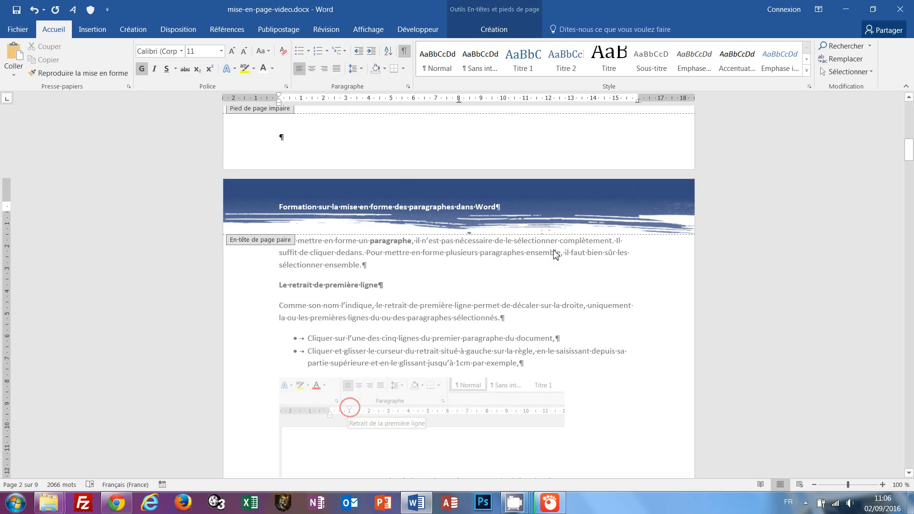
double_click(420, 303)
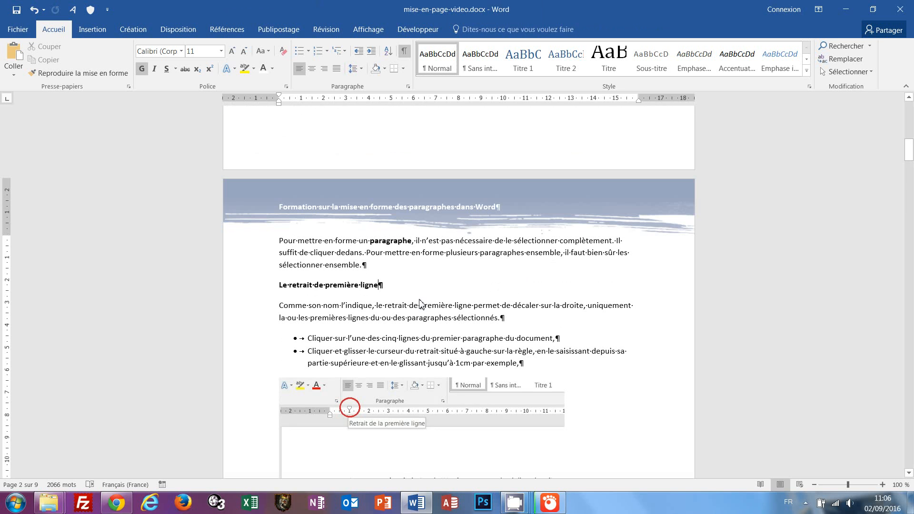
Insert the image pied.png into the odd-page footer on page 1 and set its wrapping to behind the text
scroll(420, 303, "up", 3)
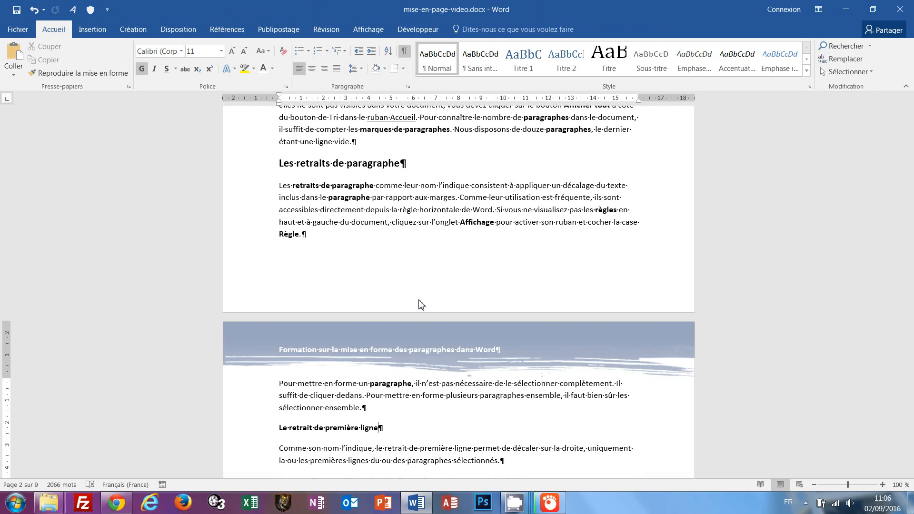
scroll(421, 301, "up", 15)
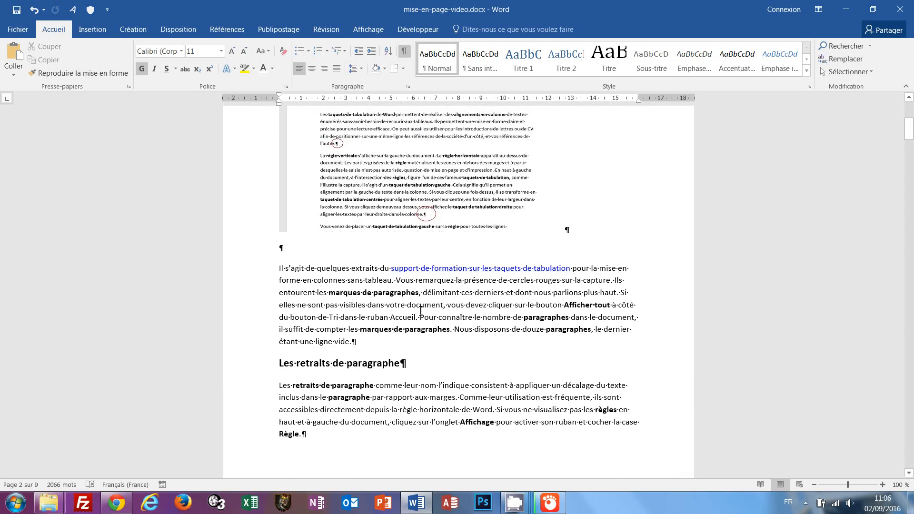
scroll(425, 313, "down", 10)
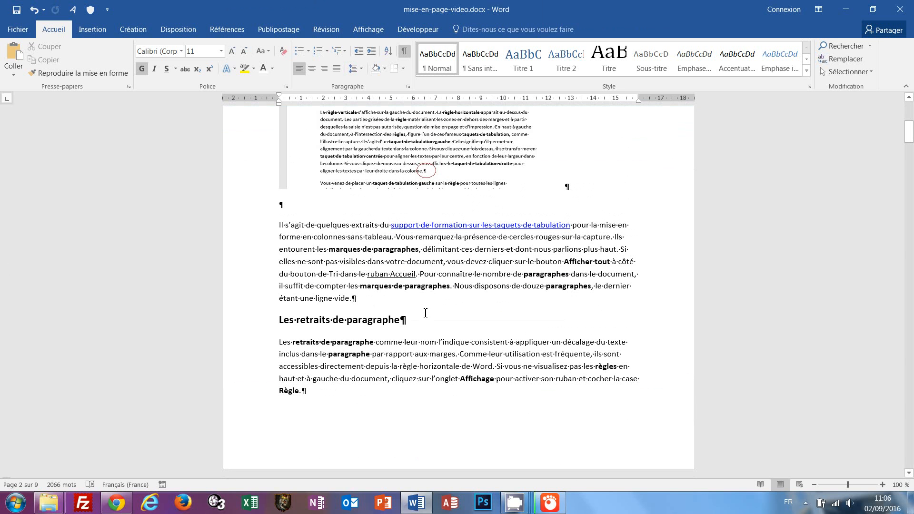
double_click(418, 451)
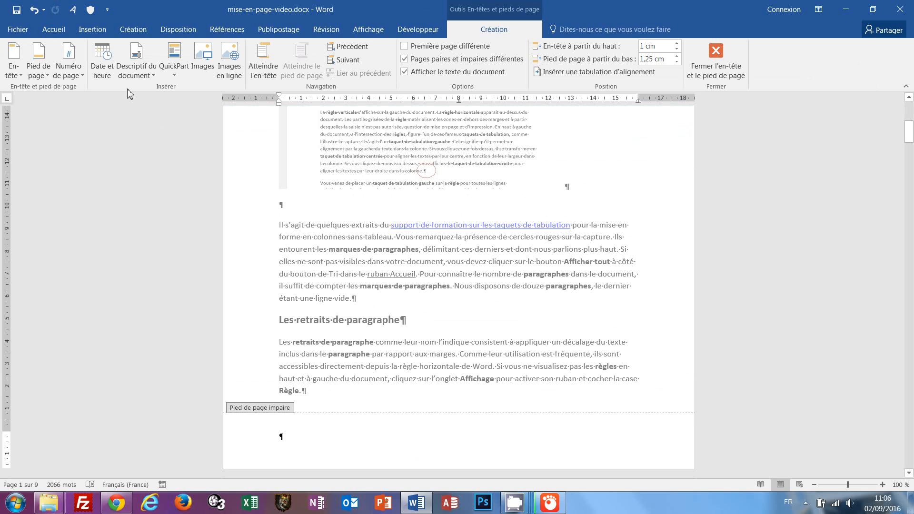
left_click(92, 30)
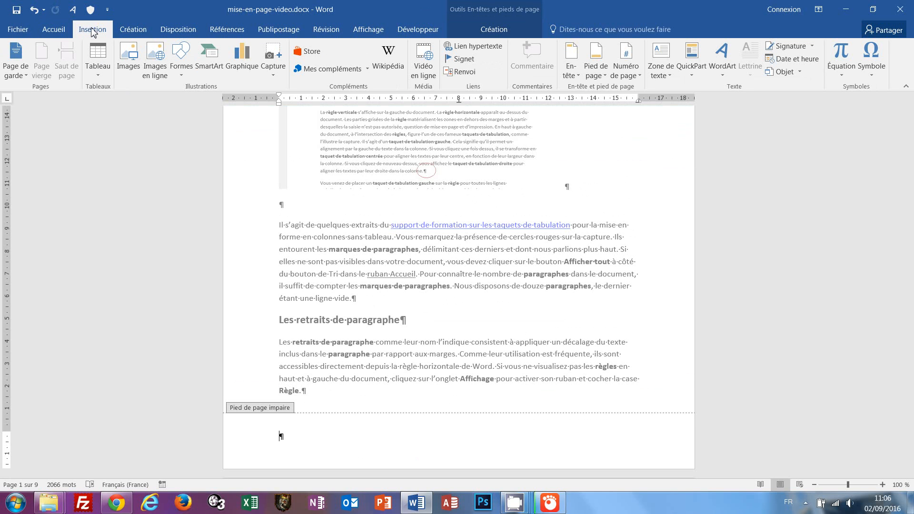
left_click(128, 59)
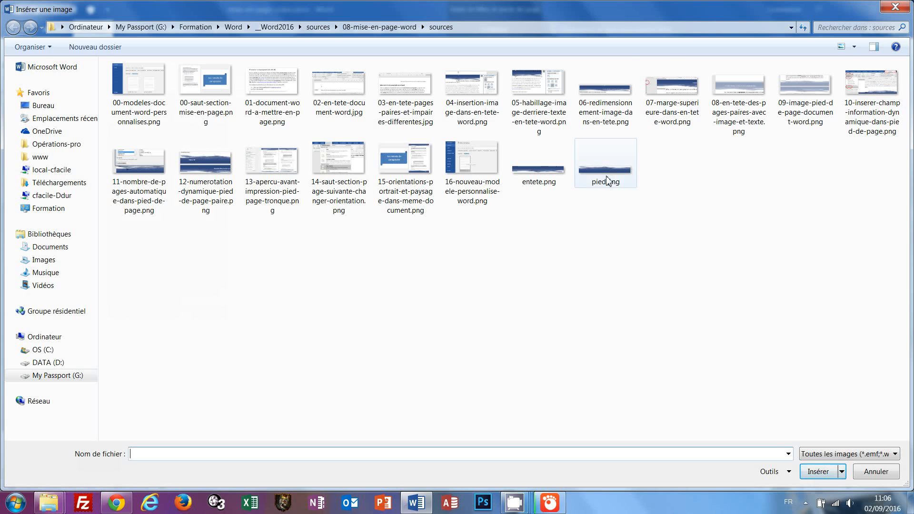
double_click(607, 180)
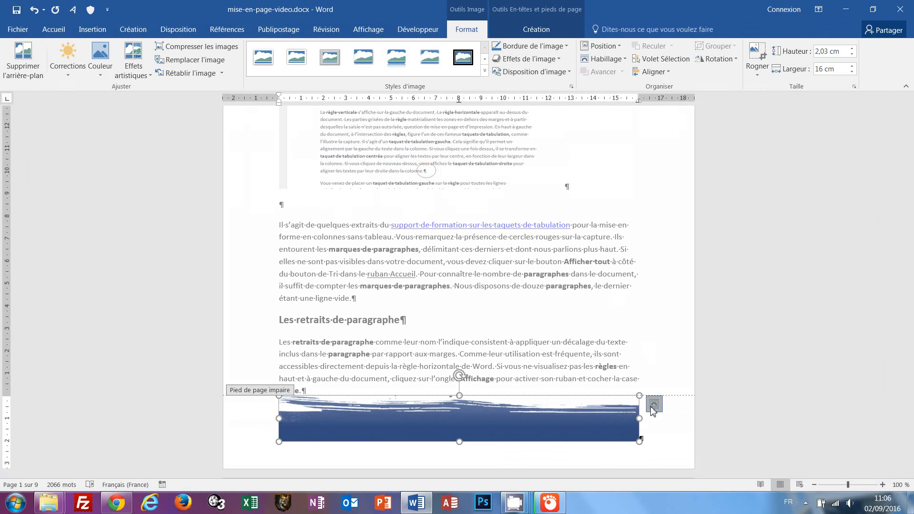
left_click(653, 405)
left_click(712, 415)
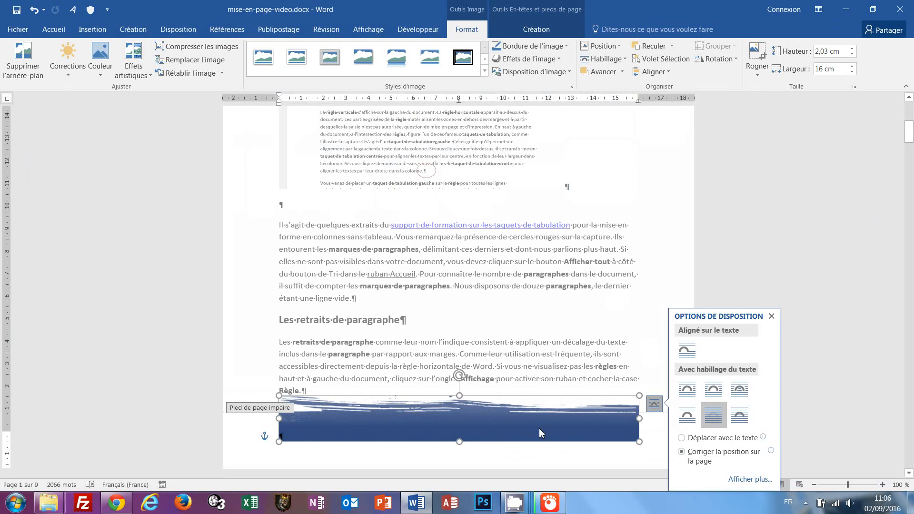
Move the footer image to the page's bottom edge and stretch it across the page to about 20.98 cm wide
left_click_drag(539, 433, 545, 459)
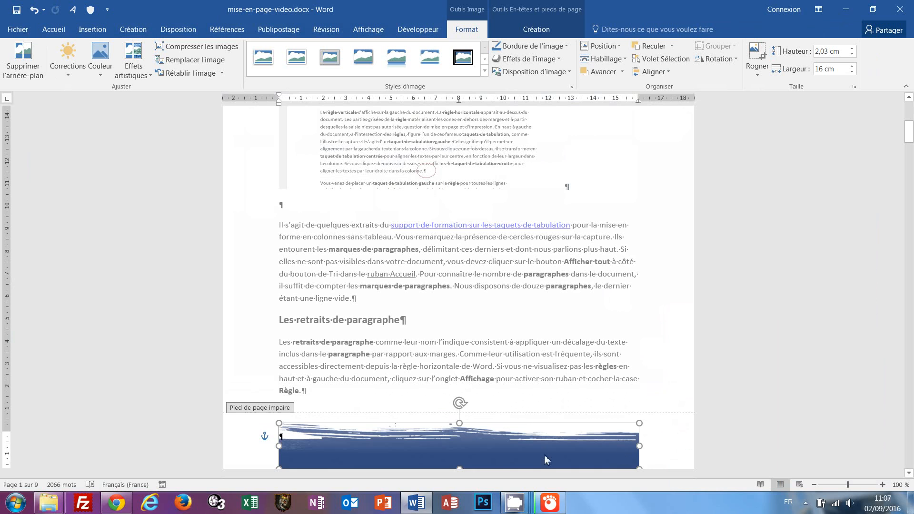
left_click_drag(639, 445, 695, 455)
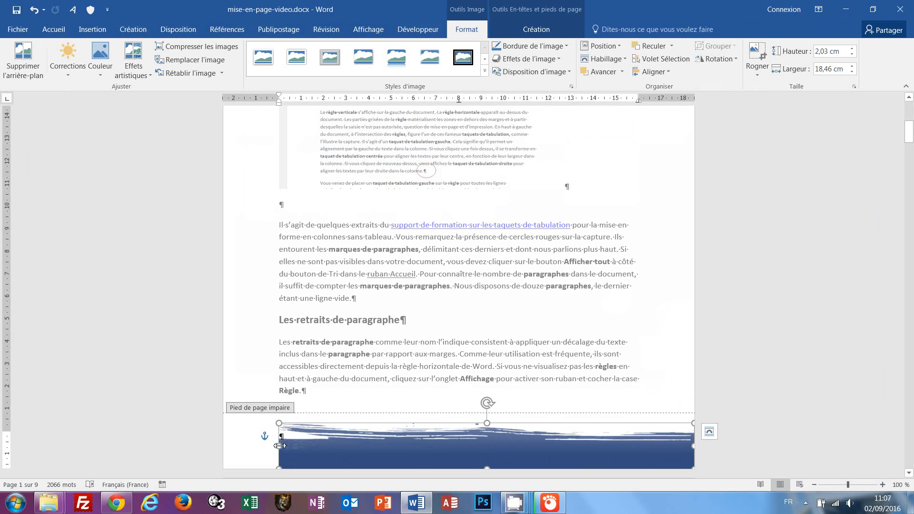
left_click_drag(279, 446, 226, 448)
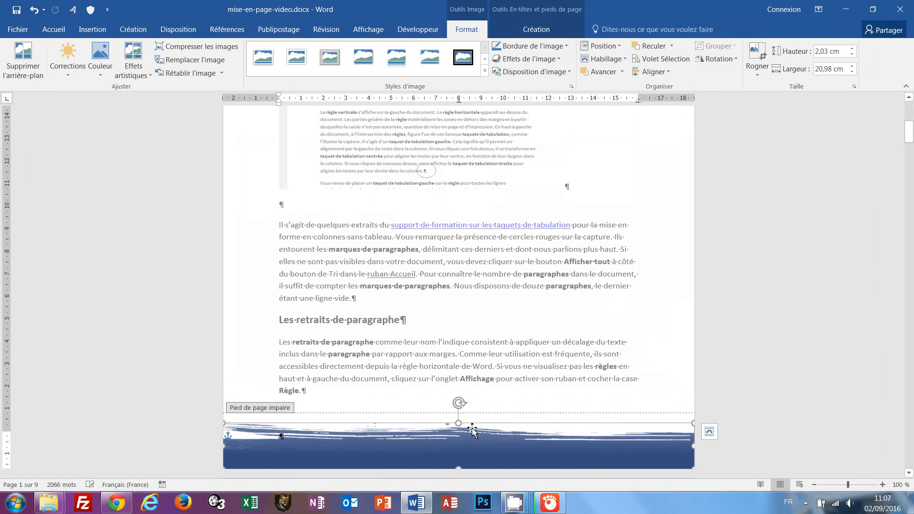
Increase the odd-page footer image's height to about 2.49 cm and enter the text "Page" in the footer
left_click_drag(463, 424, 461, 414)
left_click(733, 436)
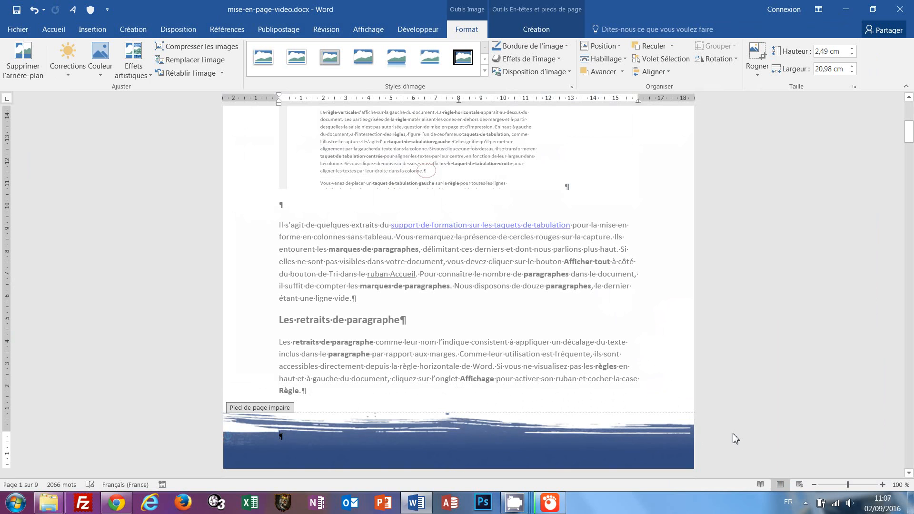
left_click(685, 455)
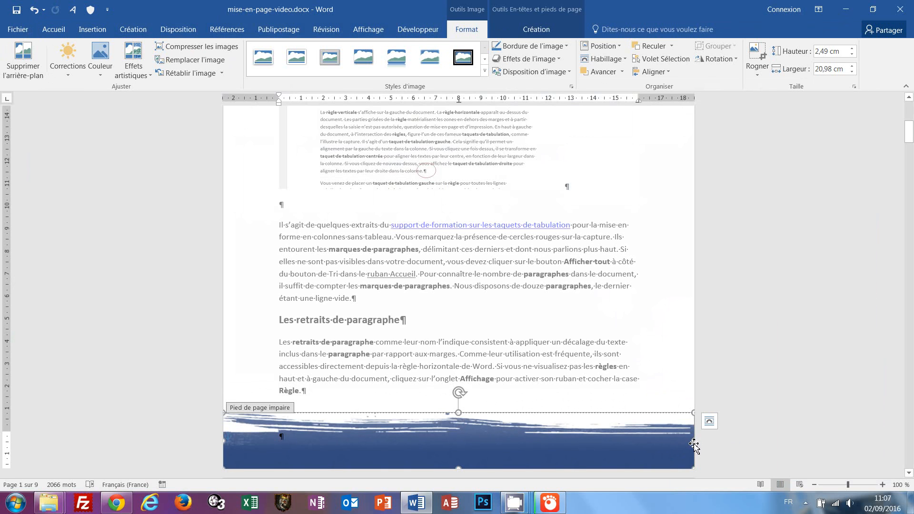
left_click(724, 441)
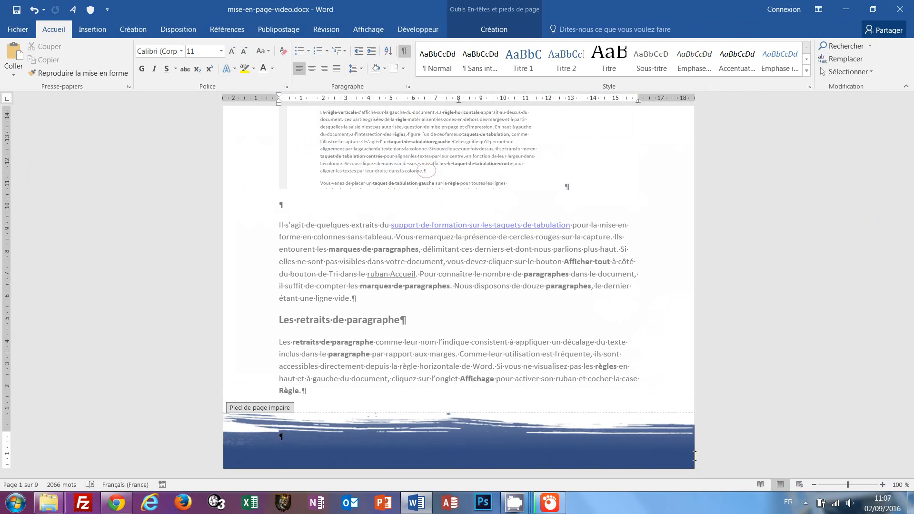
type("Page")
Try the built-in "À bandes" footer on the odd page, and undo its insertion
left_click(90, 31)
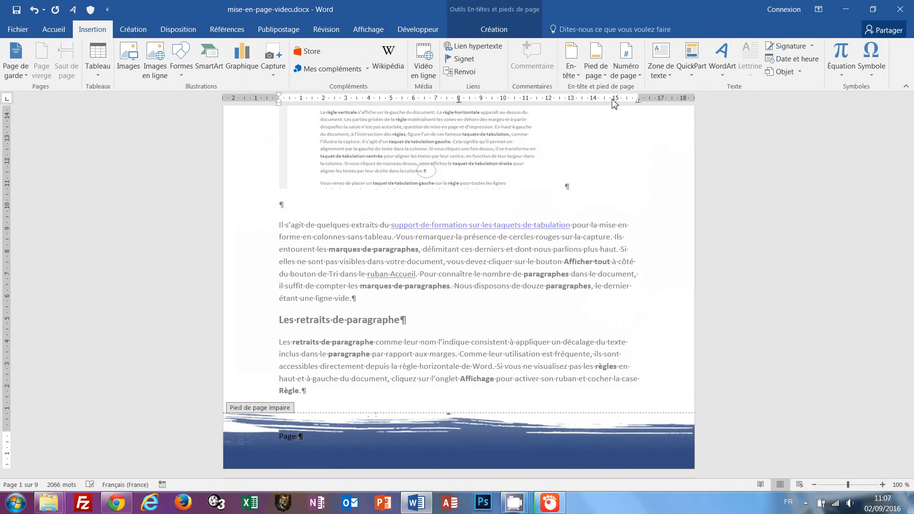
left_click(604, 73)
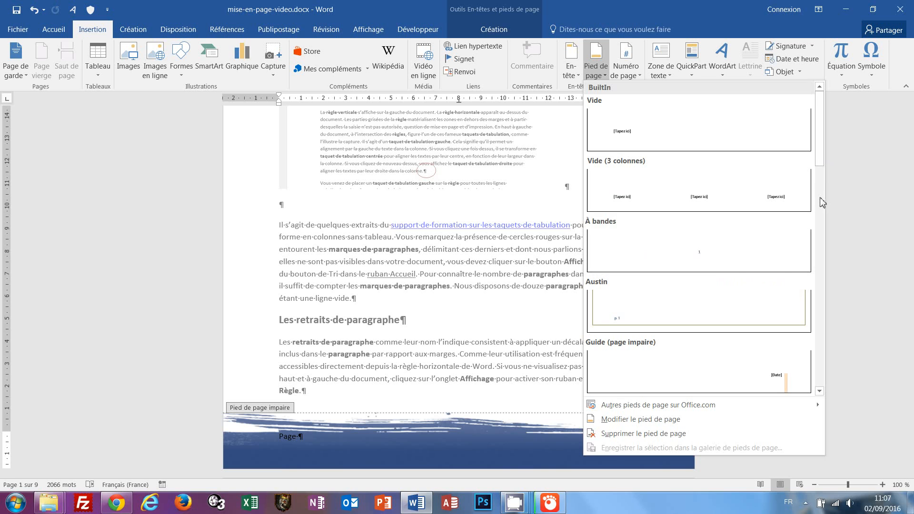
left_click(722, 265)
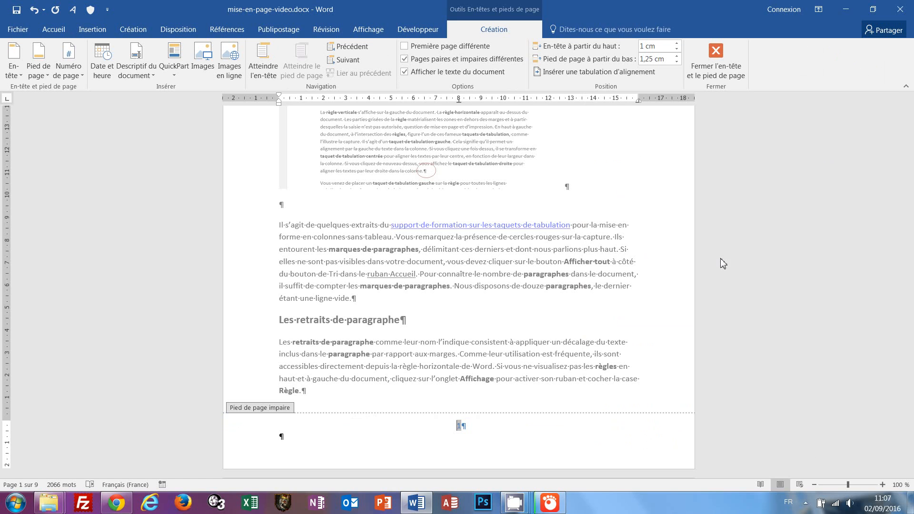
key("ctrl+z")
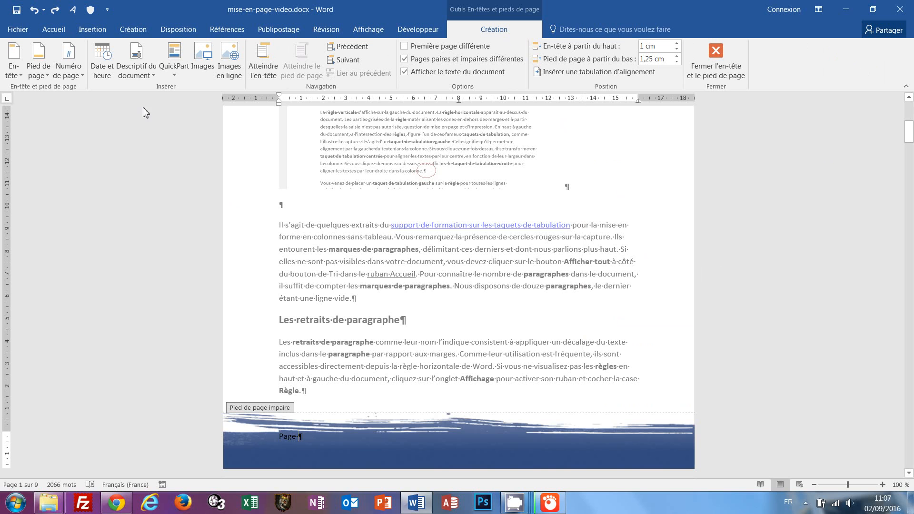
Insert the Page field after the word "Page" in the odd-page footer
left_click(153, 75)
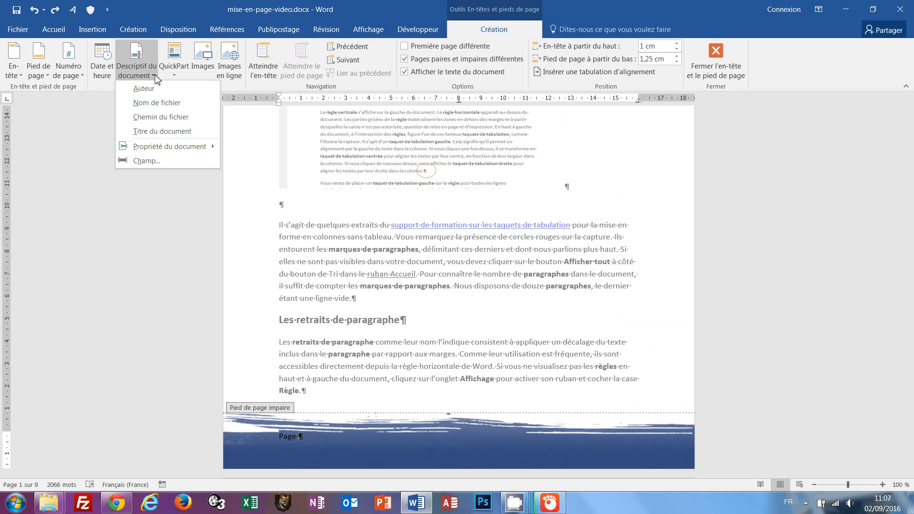
left_click(144, 161)
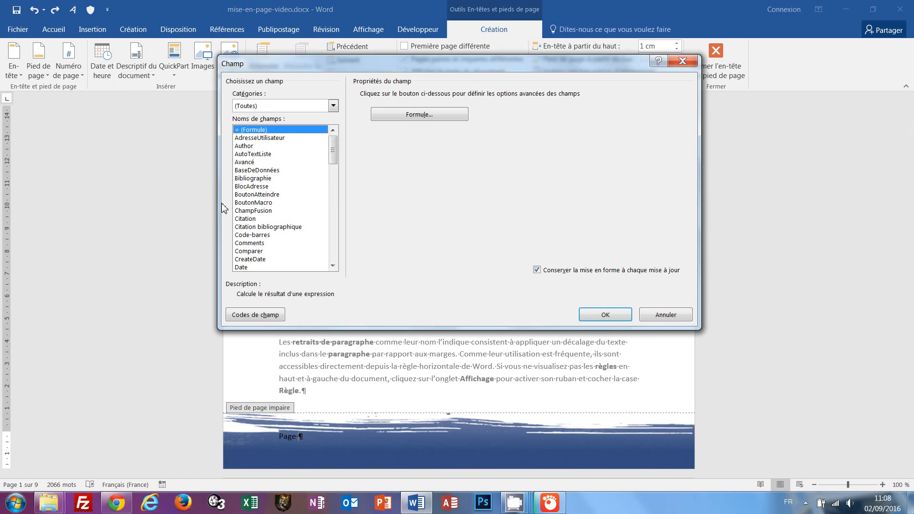
left_click_drag(331, 150, 336, 229)
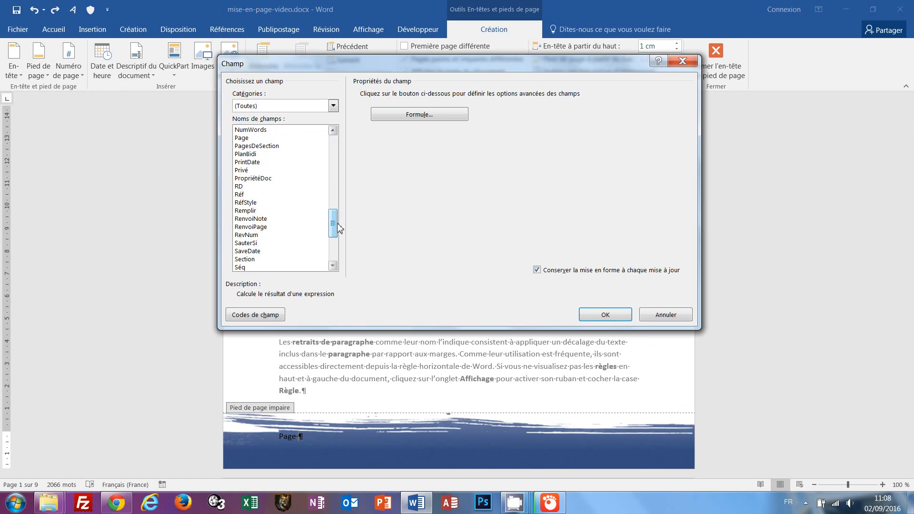
left_click(243, 138)
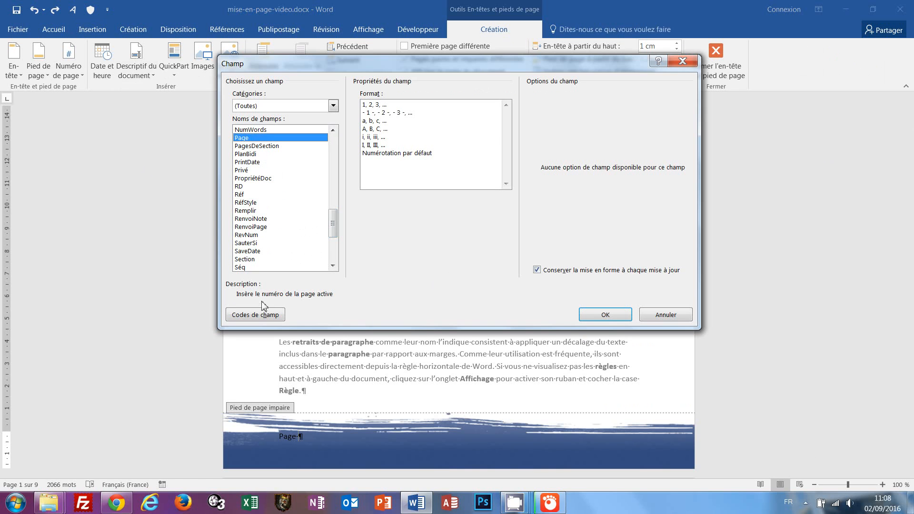
left_click(596, 316)
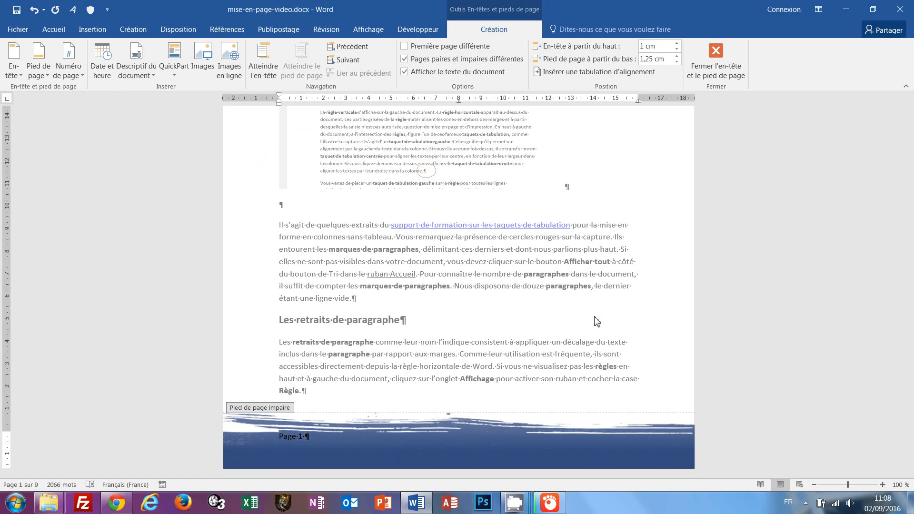
Add a "/" after the page number and insert the NumPages field behind it
type("/")
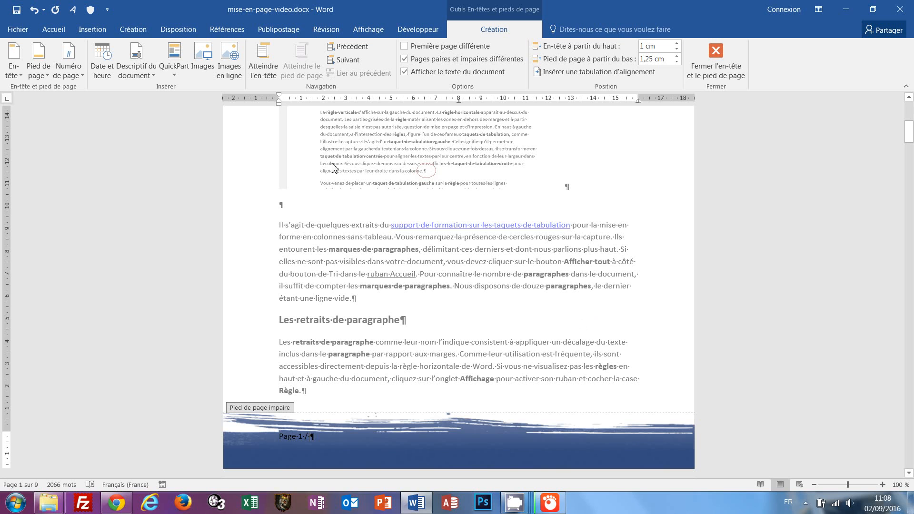
left_click(153, 76)
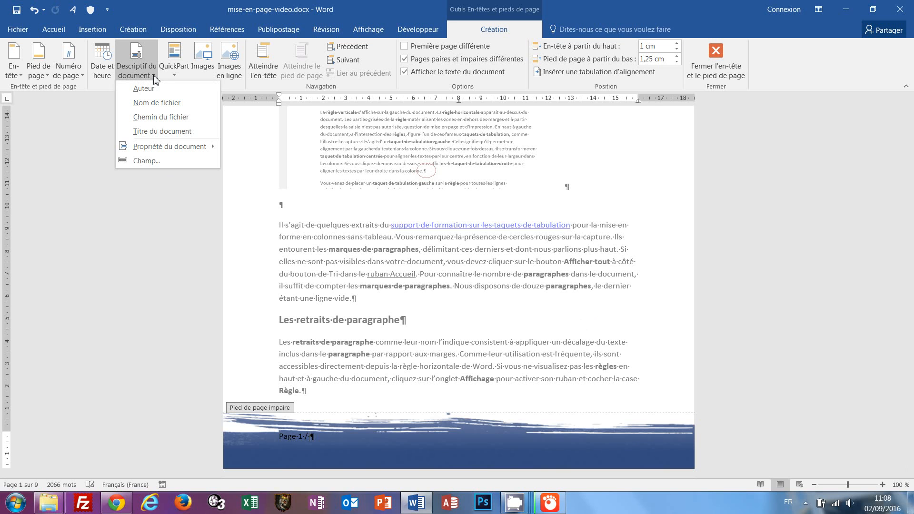
left_click(146, 161)
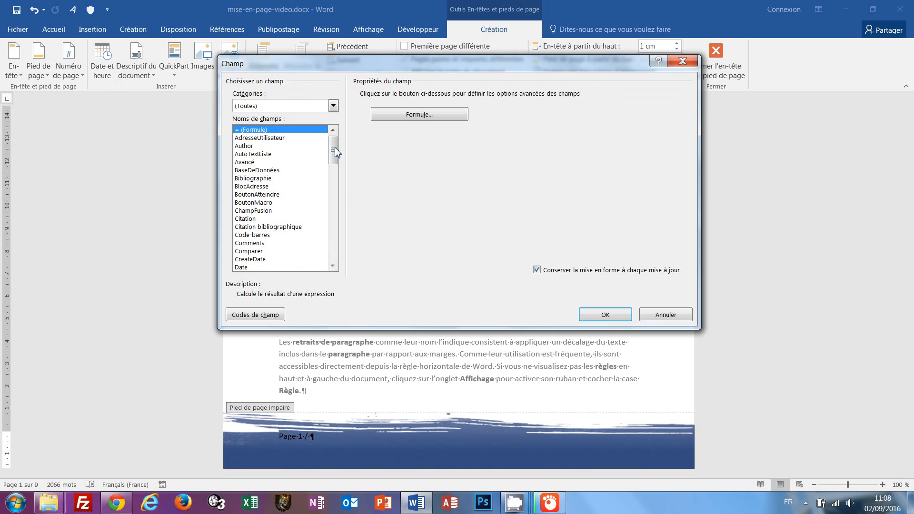
left_click(335, 220)
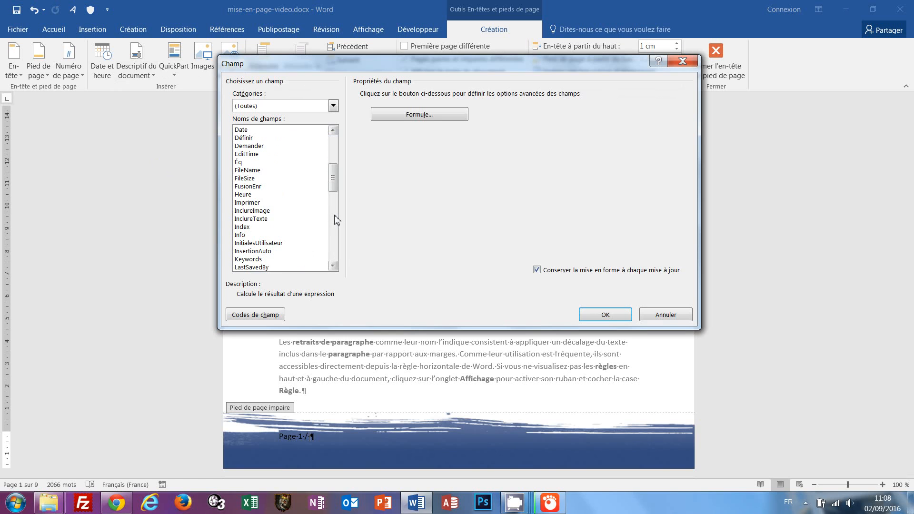
left_click(335, 220)
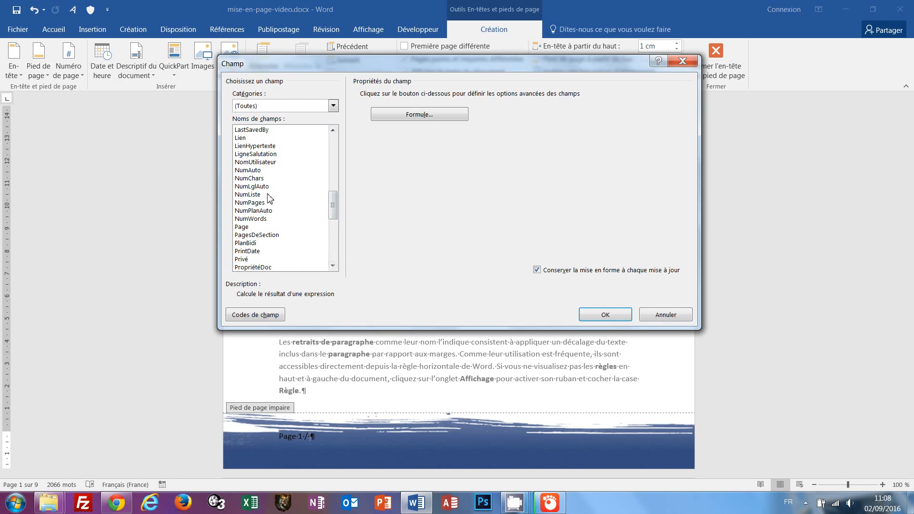
left_click(257, 205)
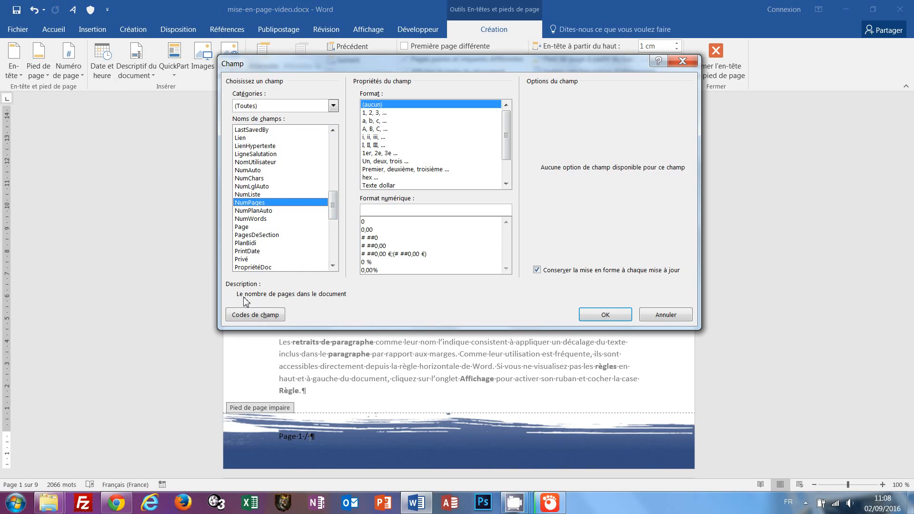
left_click(603, 315)
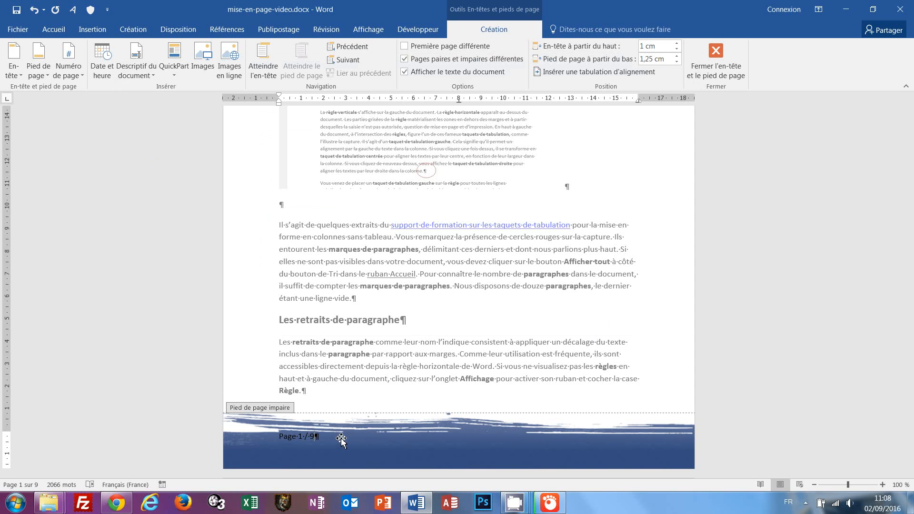
Format the page numbering in the odd-page footer as bold, white and right-aligned, matching the header title
scroll(492, 352, "up", 10)
scroll(493, 349, "up", 1)
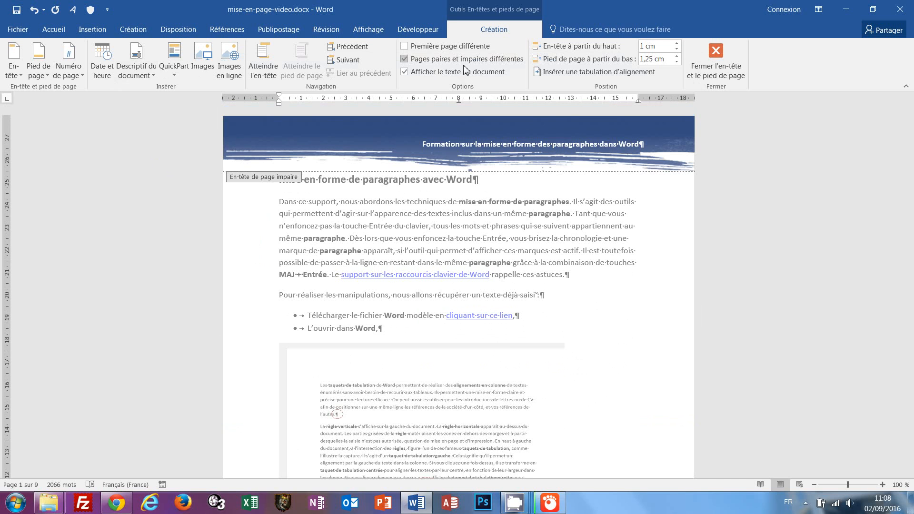
scroll(571, 300, "down", 11)
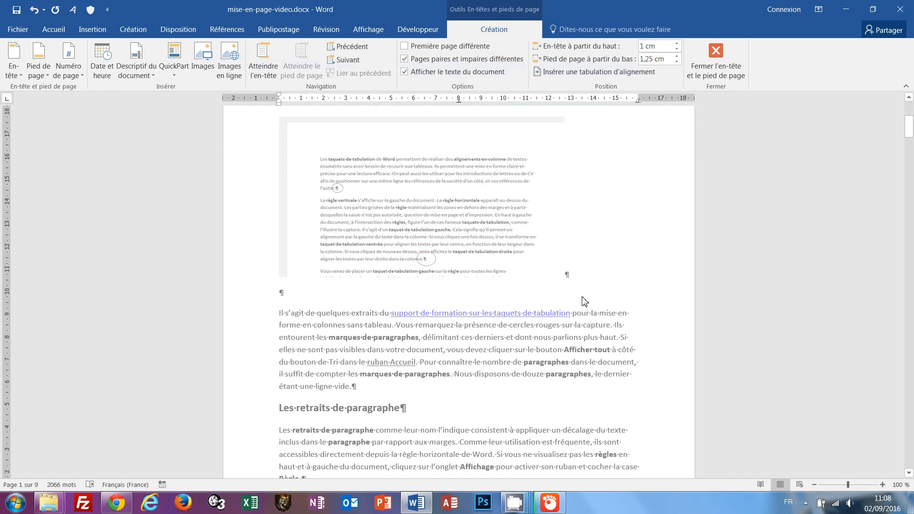
scroll(516, 349, "down", 1)
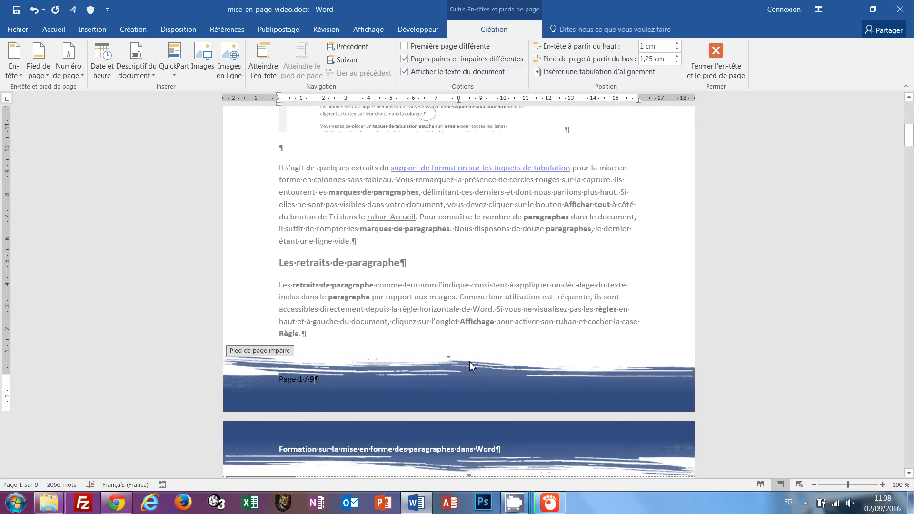
key("ctrl+a")
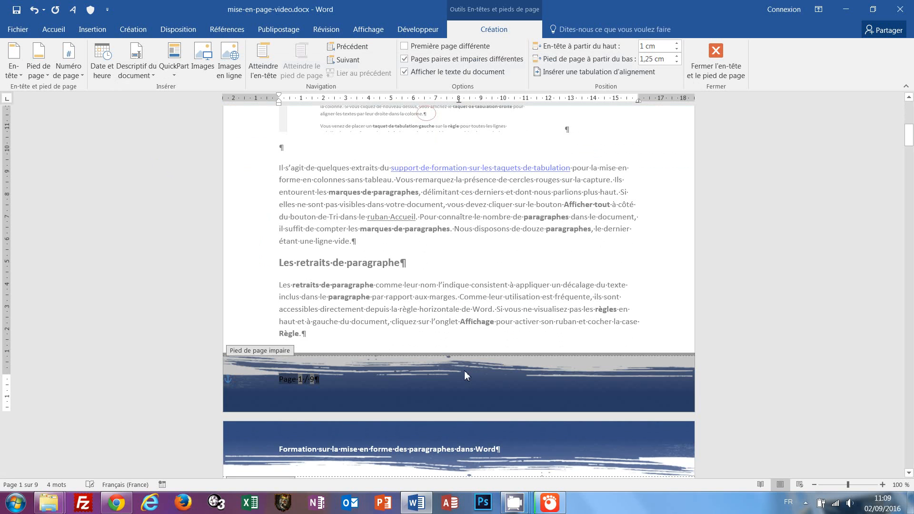
left_click(52, 31)
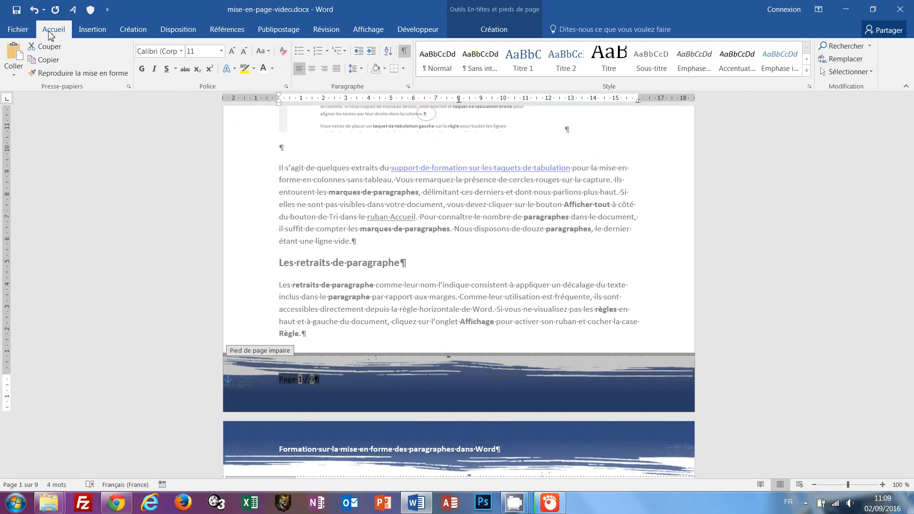
left_click(141, 70)
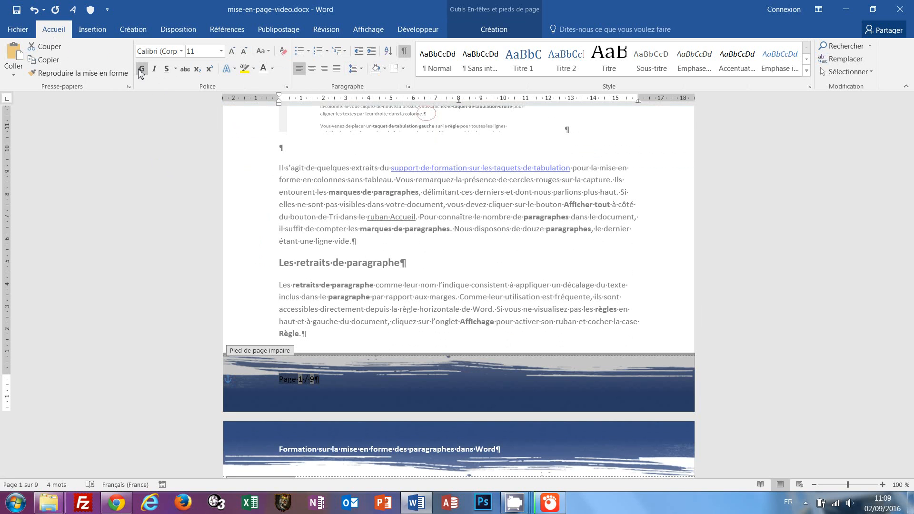
left_click(264, 71)
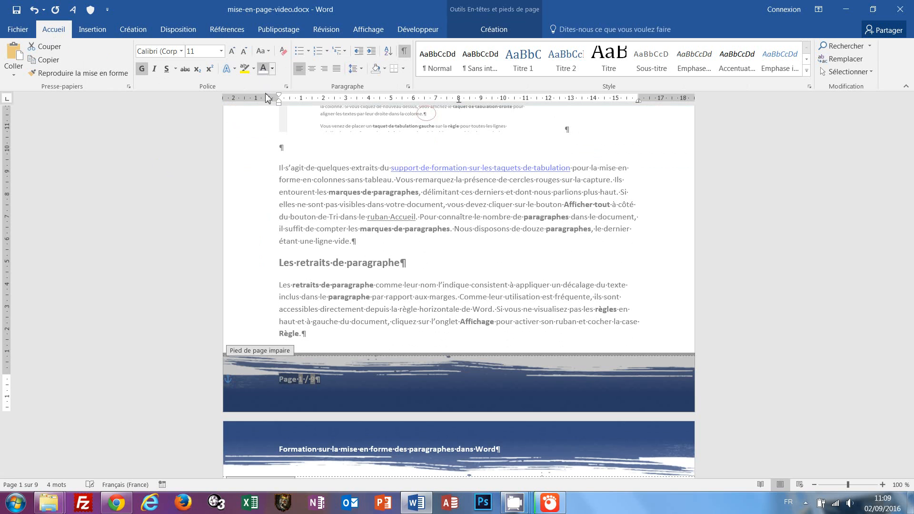
left_click(325, 71)
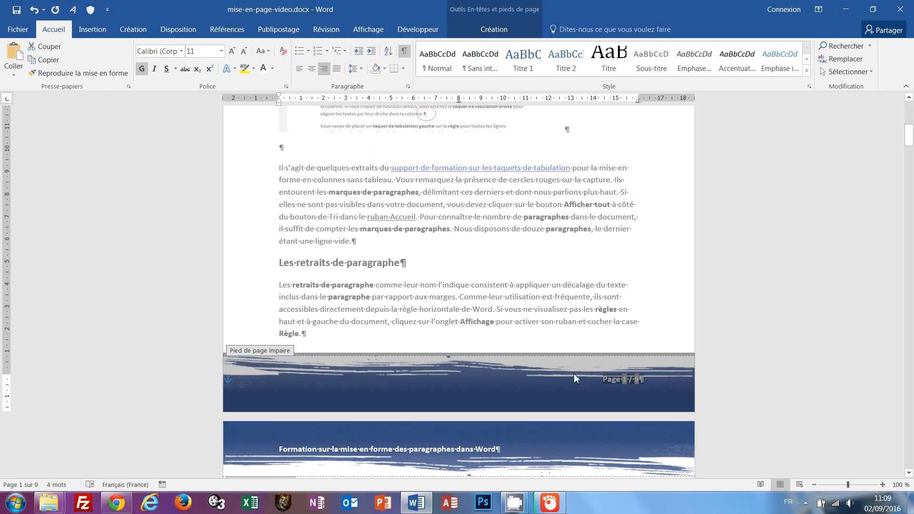
Select only the page numbering text in the odd-page footer, without the banner image
left_click(607, 381)
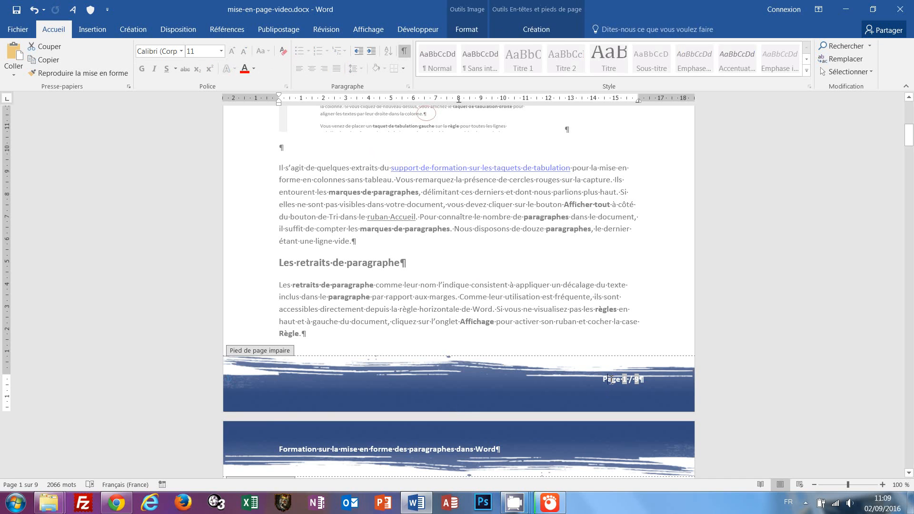
key("ctrl+a")
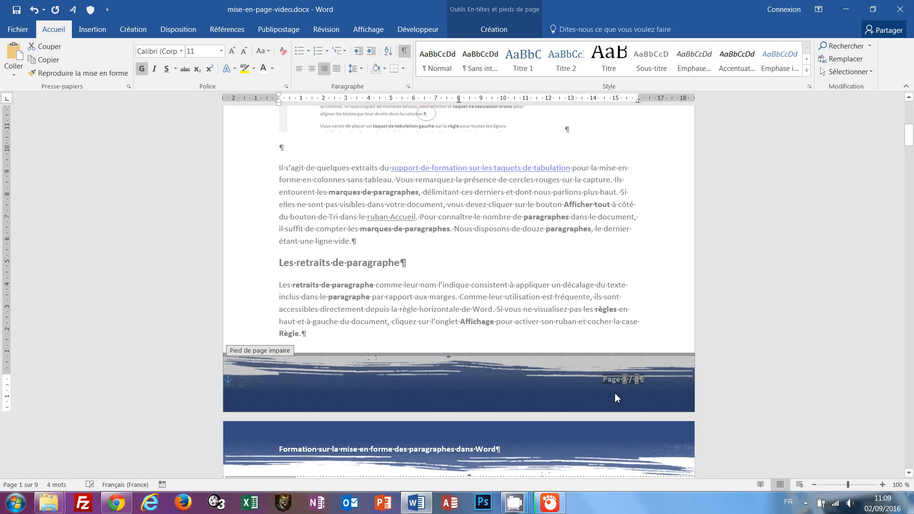
left_click(604, 380)
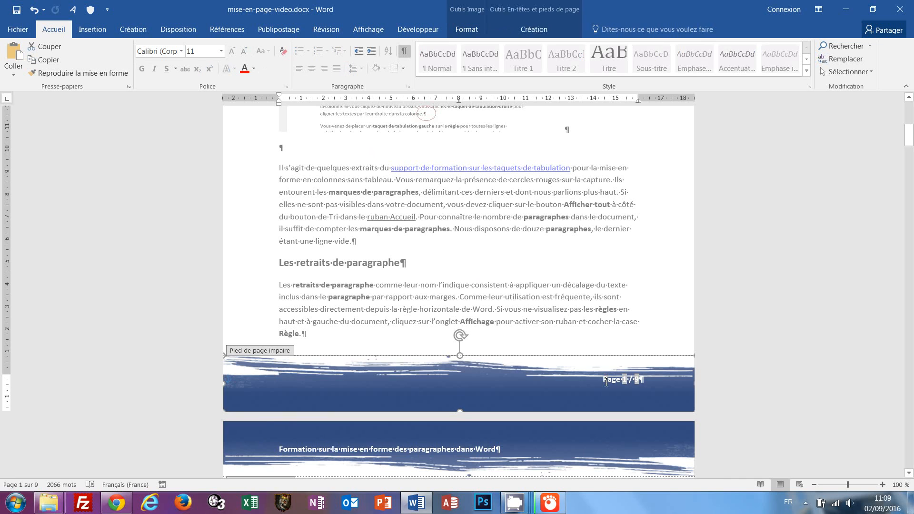
key("ctrl+a")
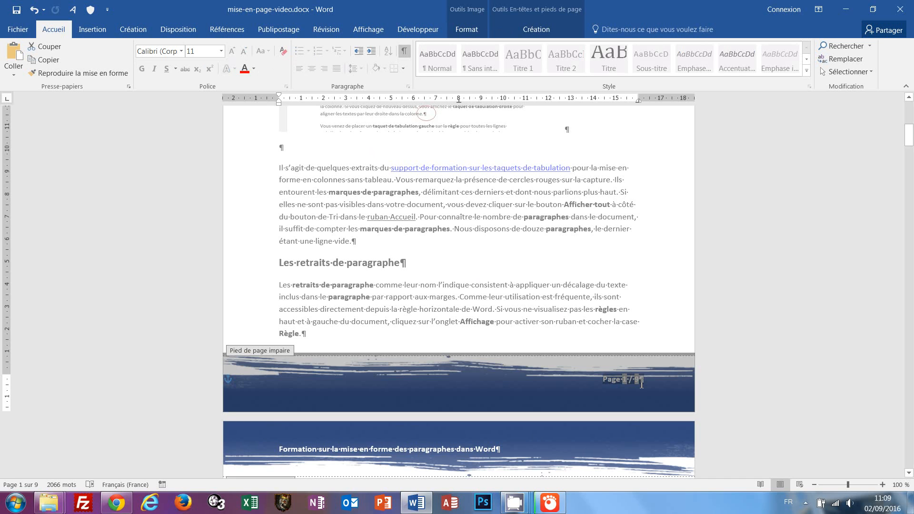
left_click_drag(642, 384, 637, 382)
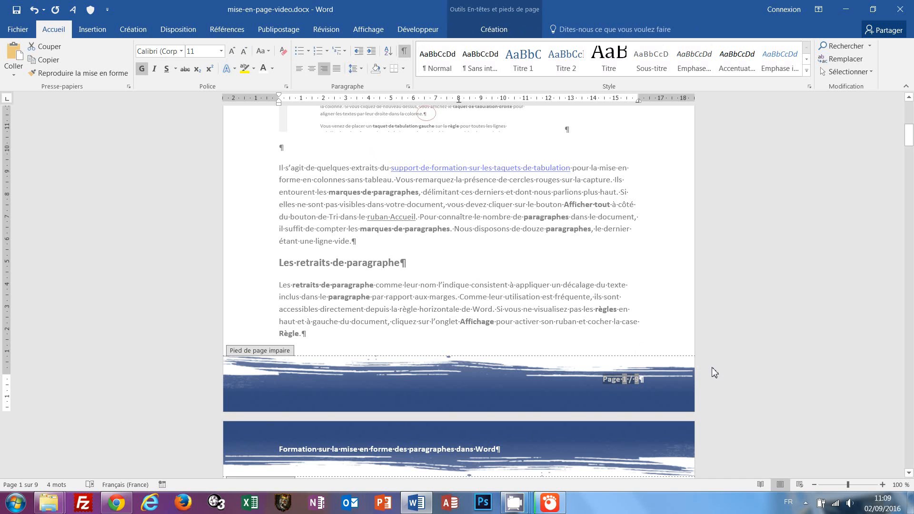
Copy the selected page numbering into the empty even-page footer on page 2
scroll(717, 369, "down", 4)
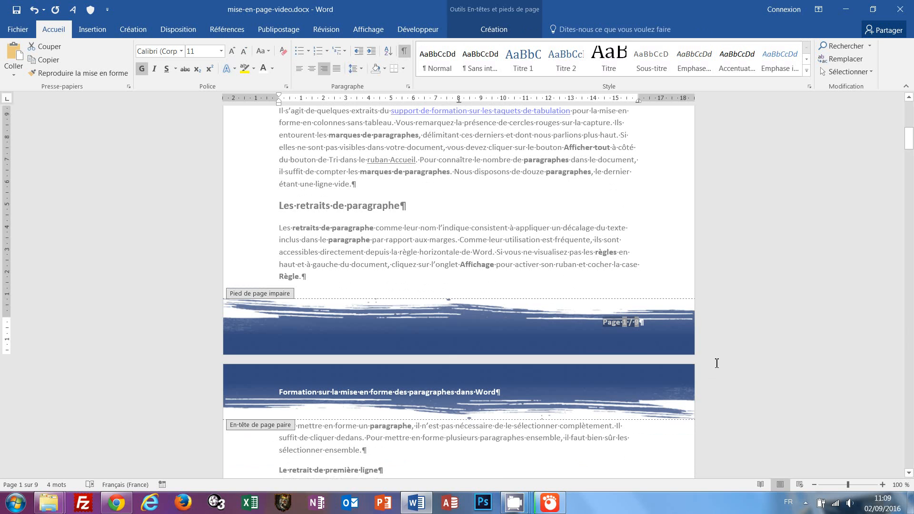
scroll(716, 364, "down", 8)
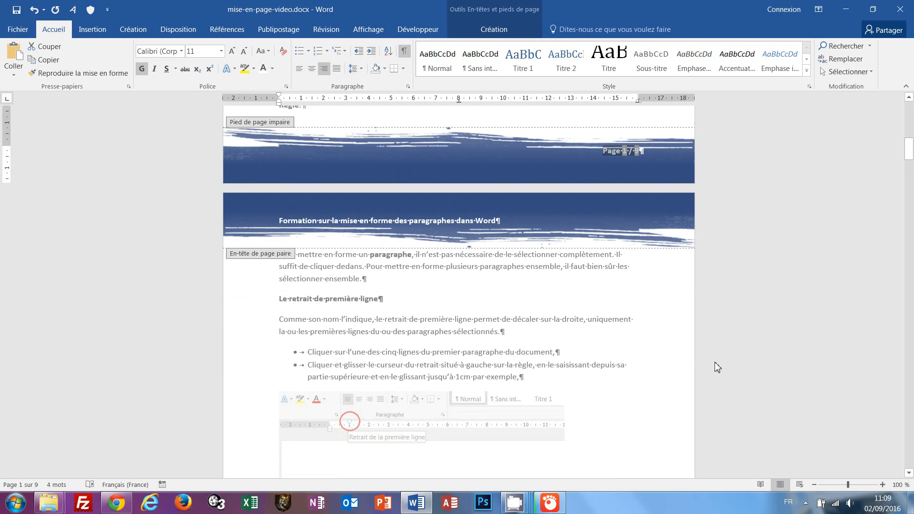
scroll(718, 368, "down", 12)
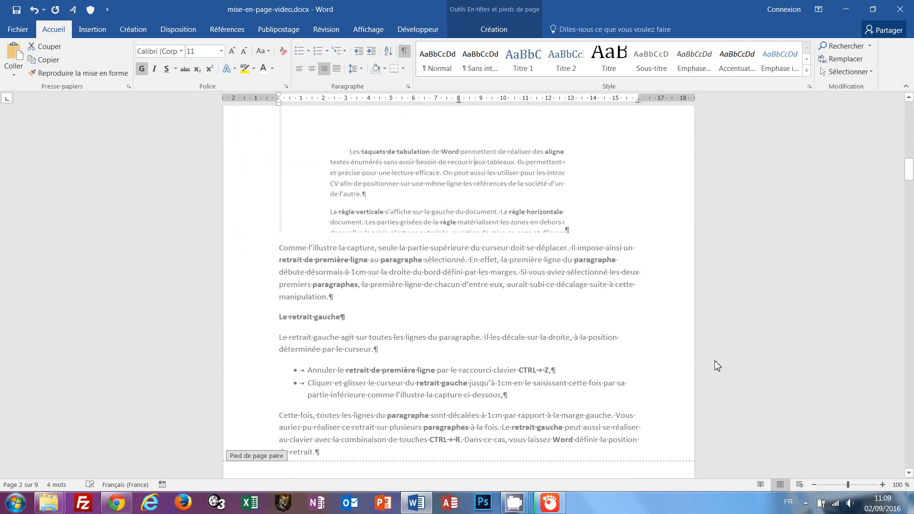
scroll(719, 366, "down", 1)
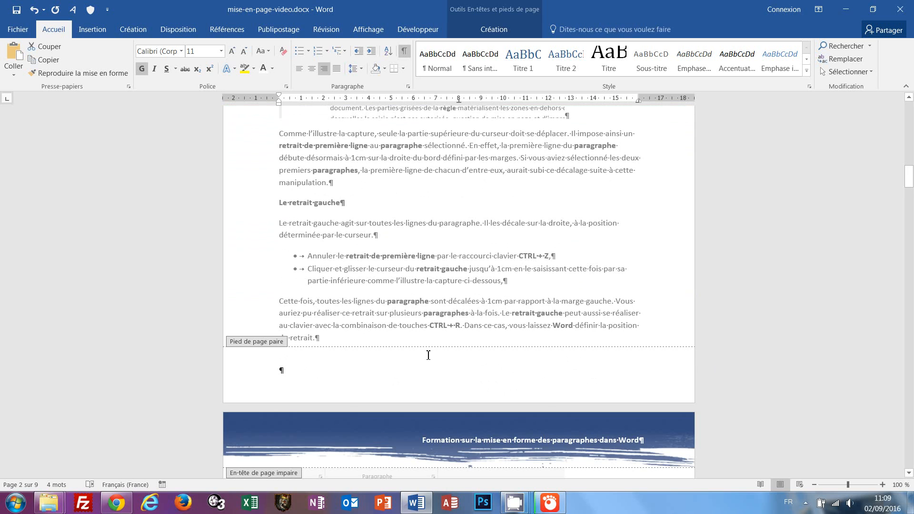
left_click(375, 377)
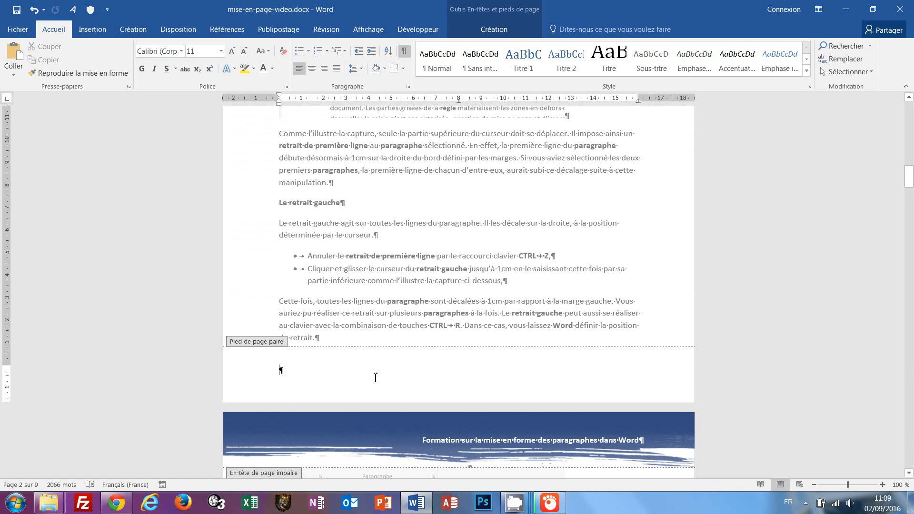
key("ctrl+v")
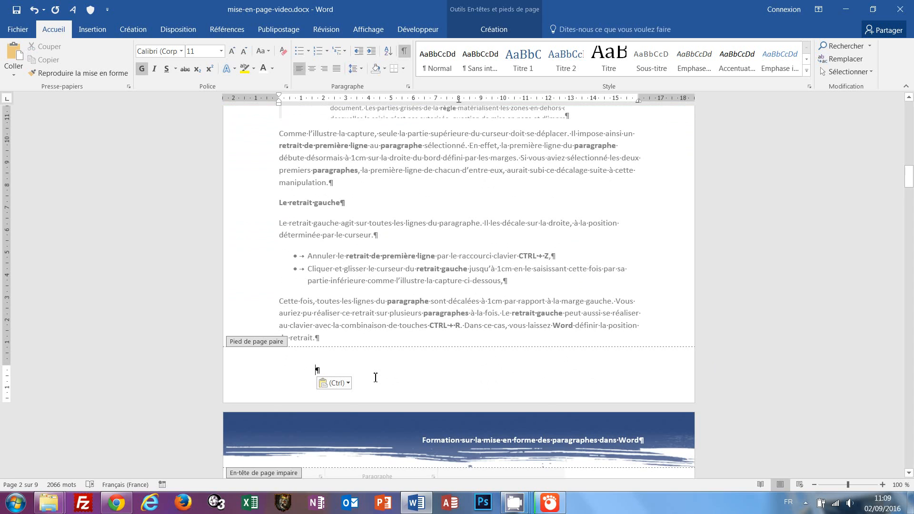
key("shift+Home")
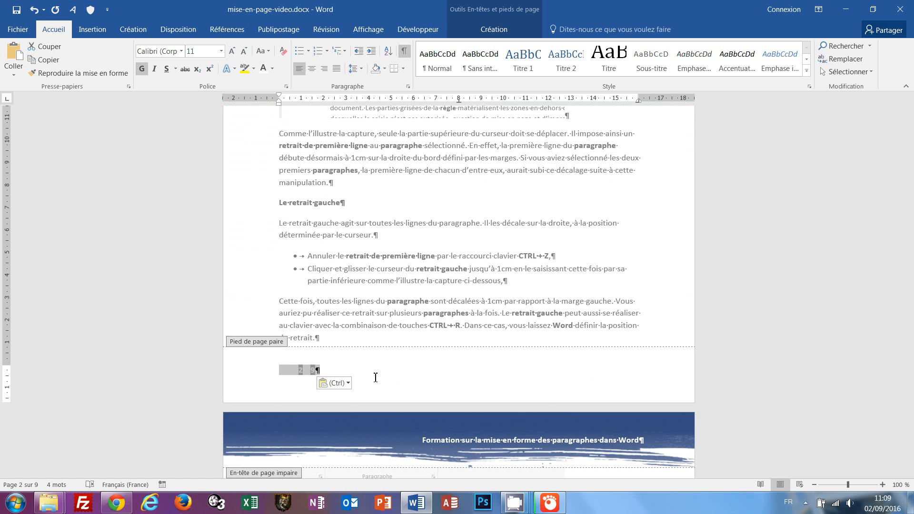
Copy the banner image from the odd-page footer on page 1 into the even-page footer on page 2
scroll(529, 338, "up", 10)
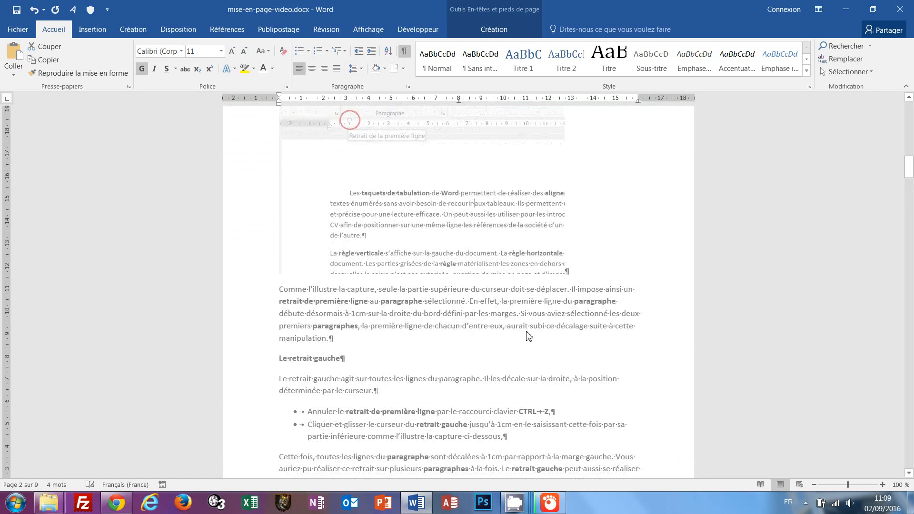
scroll(524, 339, "up", 9)
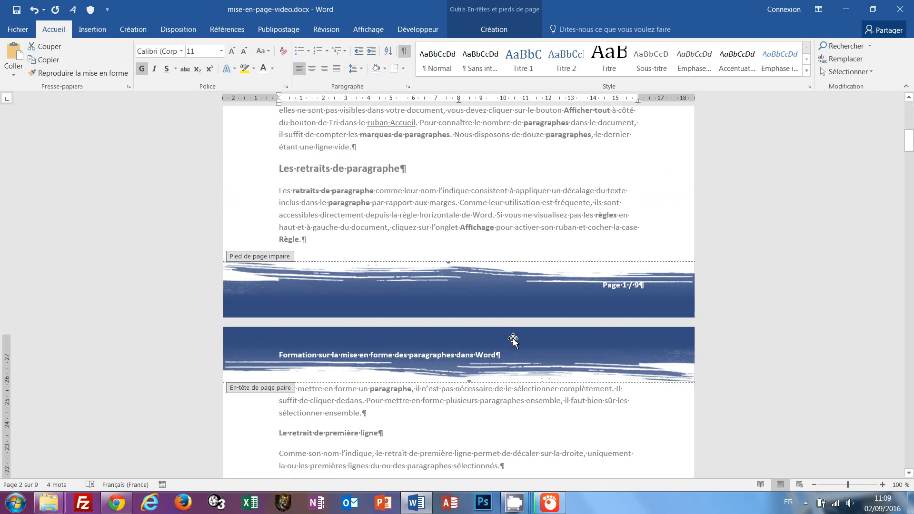
left_click(503, 312)
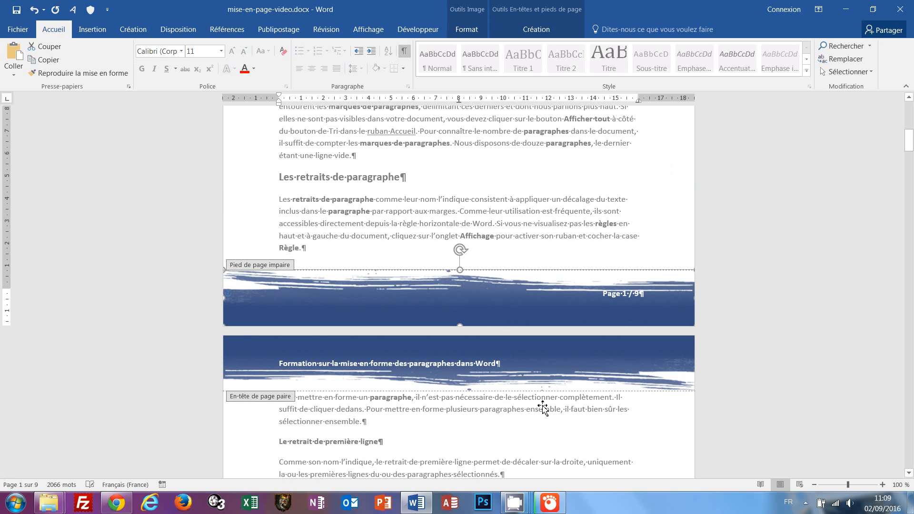
scroll(542, 409, "down", 18)
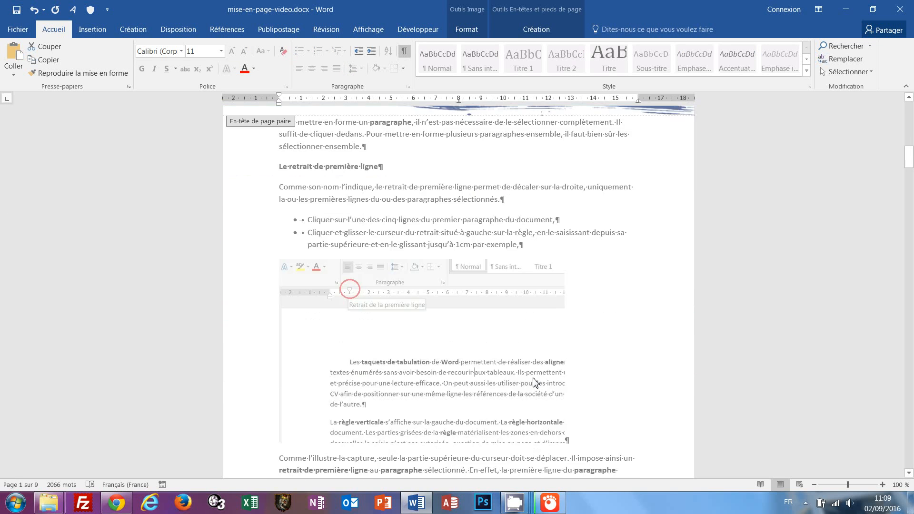
scroll(536, 382, "down", 5)
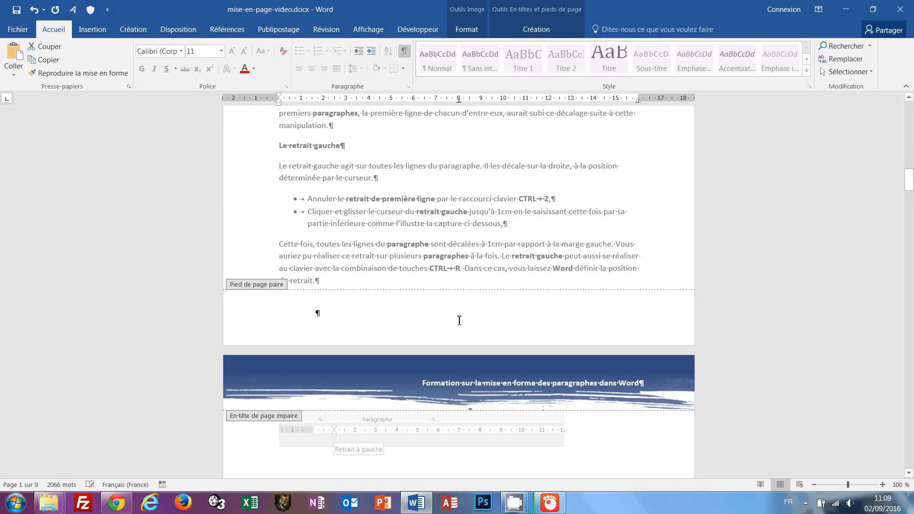
left_click(423, 316)
key("ctrl+v")
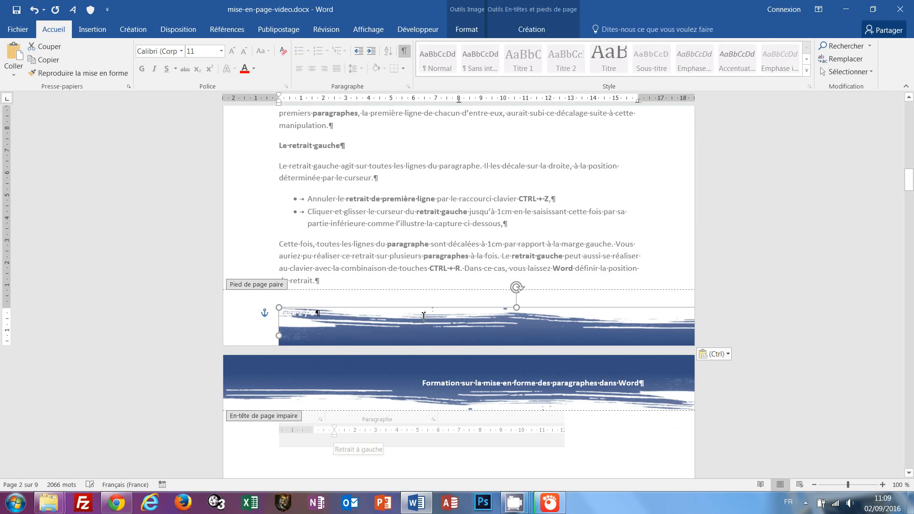
Align the pasted banner with the page edges so it fills the even-page footer's full width, and return to the document body
left_click_drag(526, 327, 471, 320)
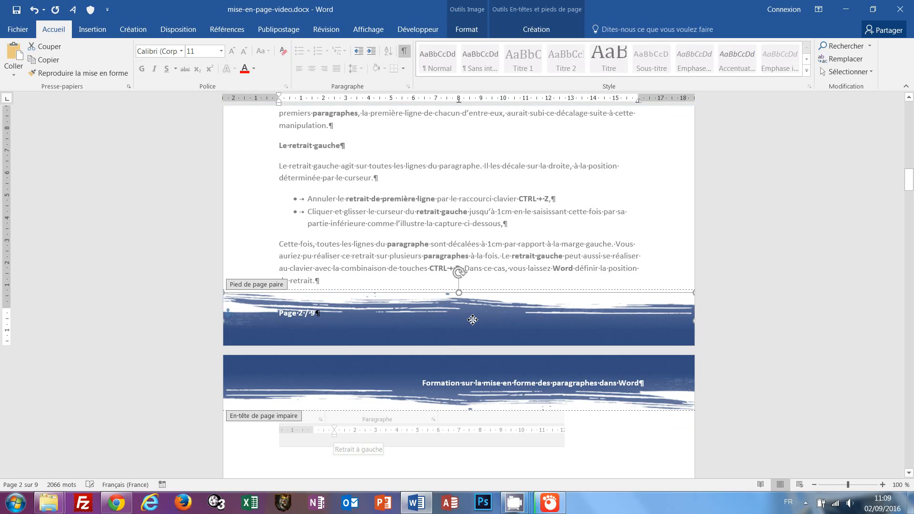
key("ctrl+z")
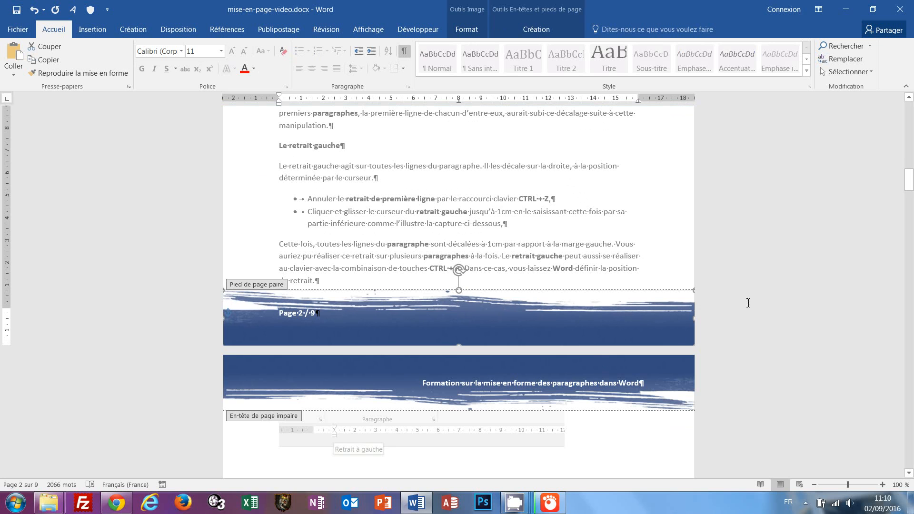
double_click(599, 229)
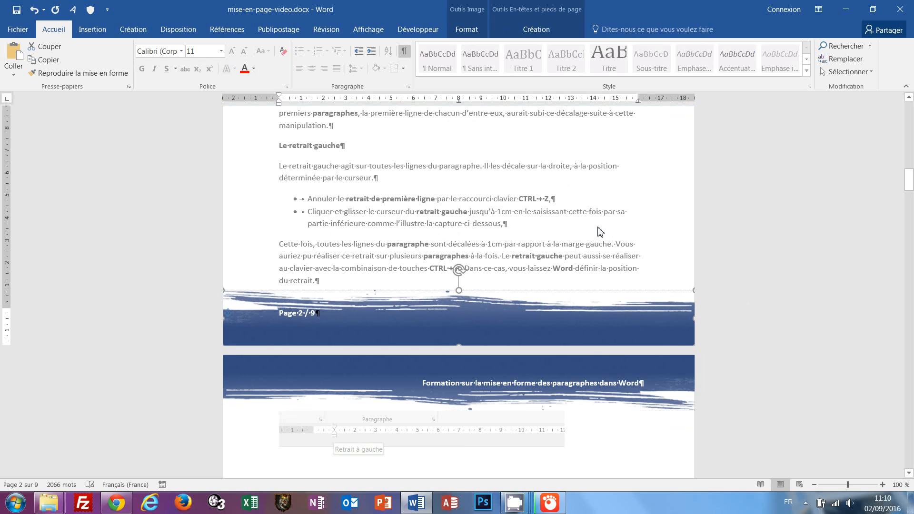
Shift the page numbering slightly lower within the odd-page footer's banner and return to the document body
scroll(607, 242, "up", 10)
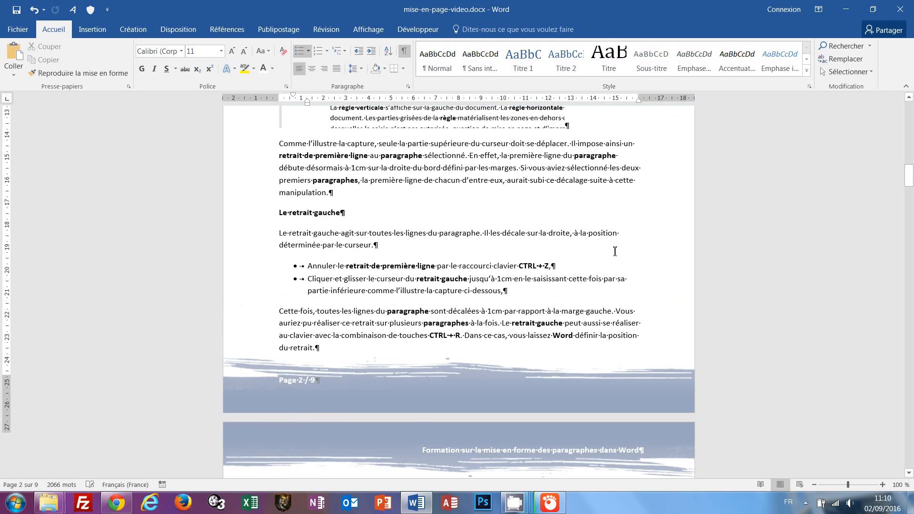
scroll(609, 253, "up", 10)
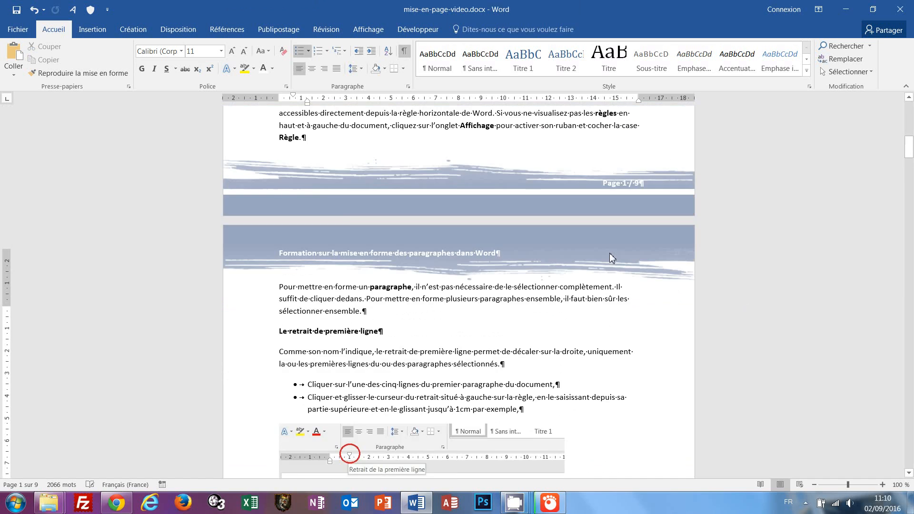
scroll(608, 257, "up", 5)
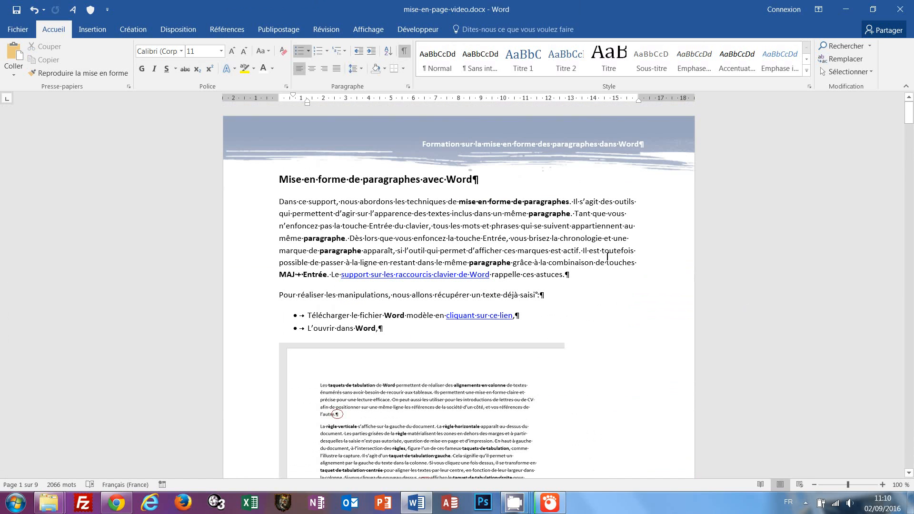
scroll(603, 271, "down", 12)
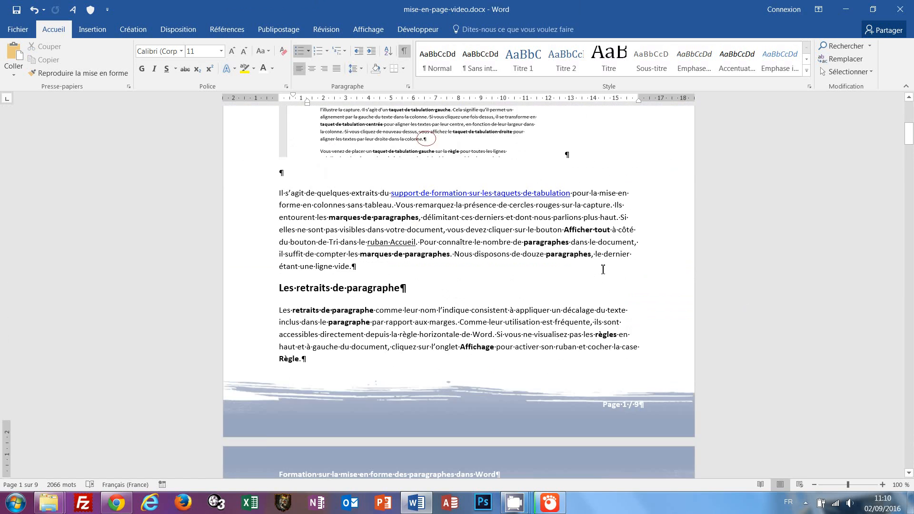
scroll(602, 269, "down", 5)
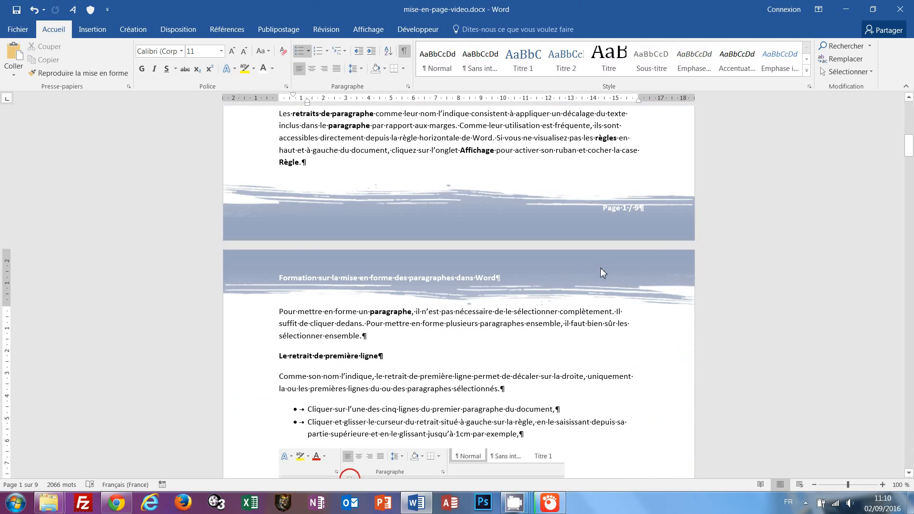
double_click(610, 219)
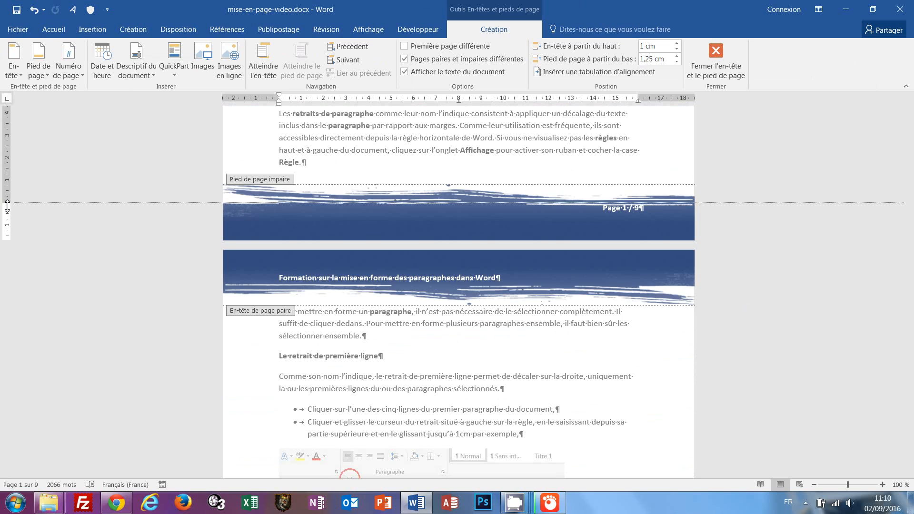
double_click(419, 156)
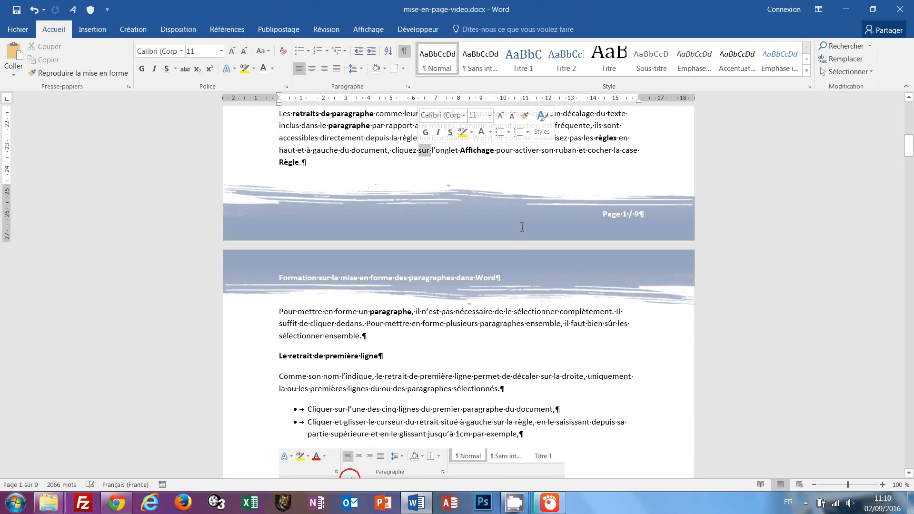
Check the alternating headers, footers and page numbering across the first pages, and return to the document's beginning
scroll(519, 273, "down", 2)
scroll(522, 275, "down", 3)
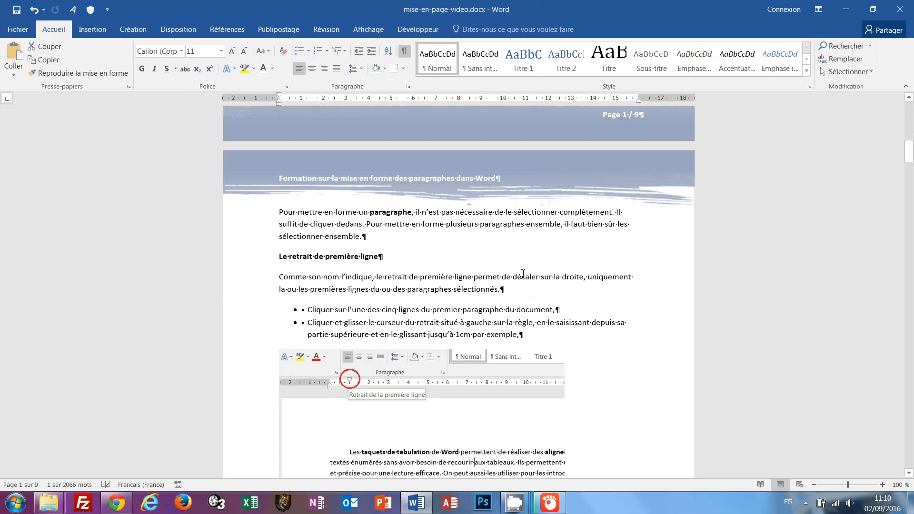
scroll(442, 242, "down", 14)
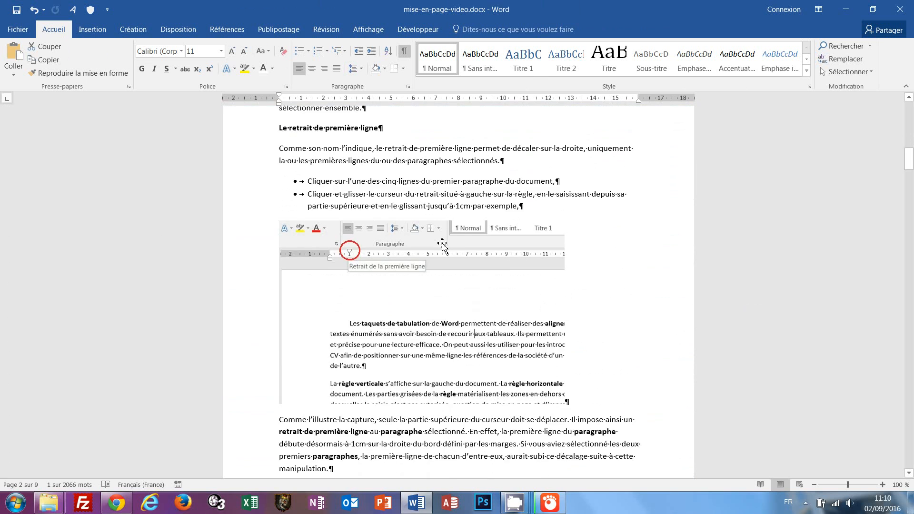
scroll(443, 247, "down", 6)
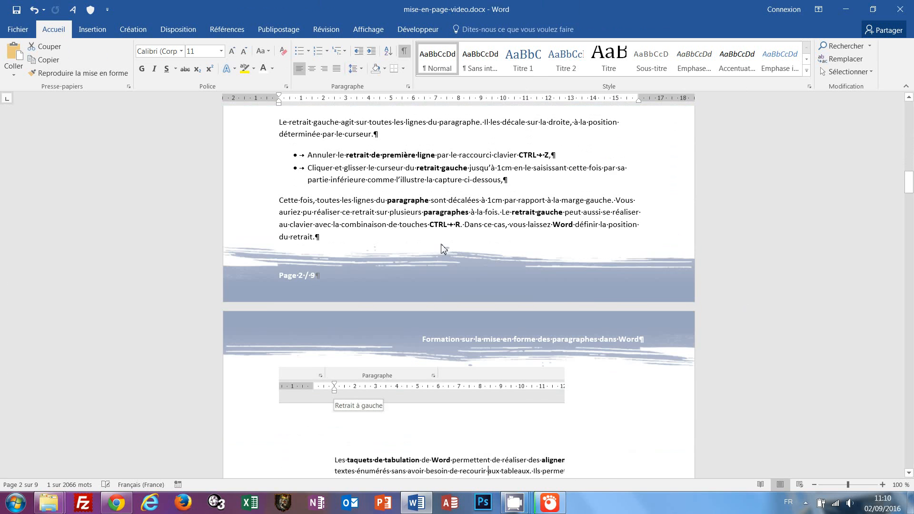
scroll(600, 330, "down", 4)
scroll(601, 330, "down", 15)
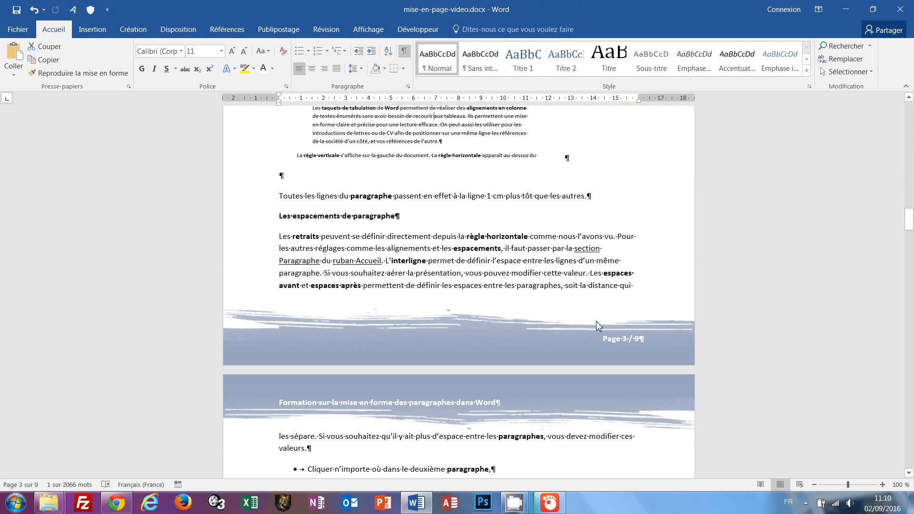
scroll(596, 321, "down", 6)
scroll(593, 329, "down", 12)
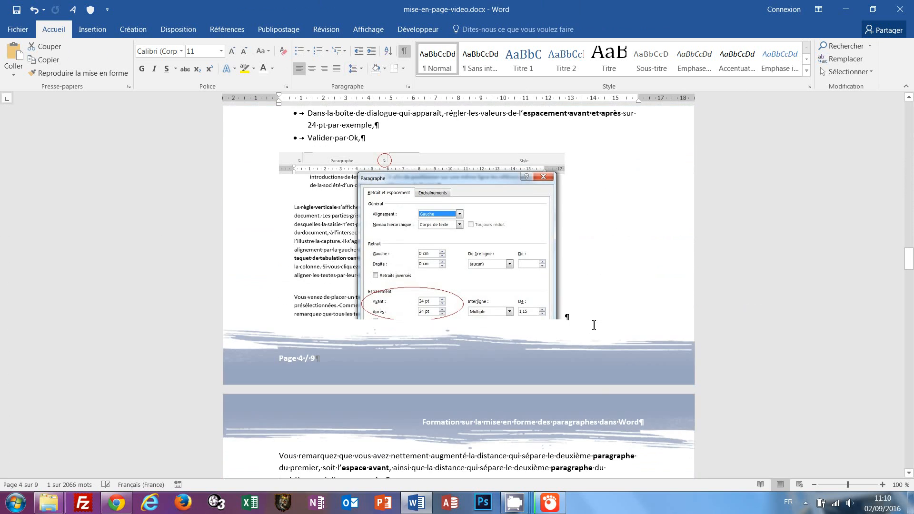
key("ctrl+Home")
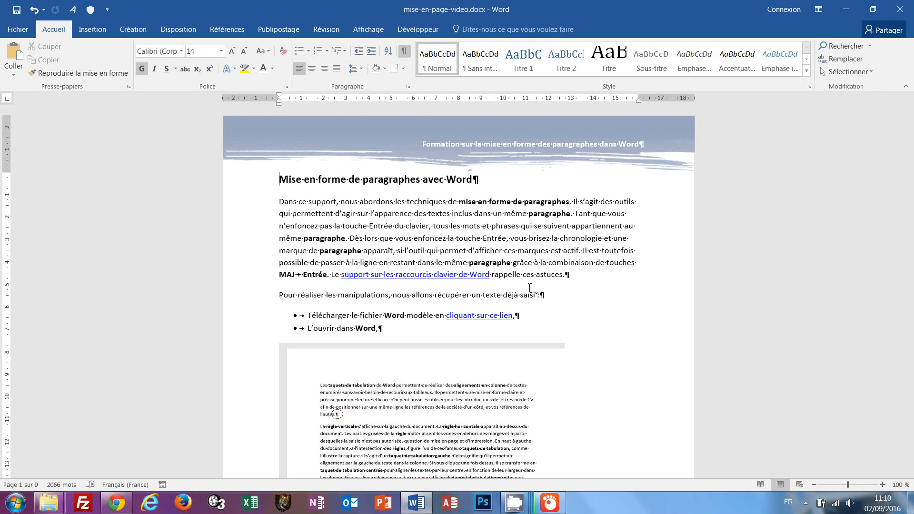
Preview the document for printing with Microsoft XPS Document Writer as the printer, and return to the document without printing
key("ctrl+p")
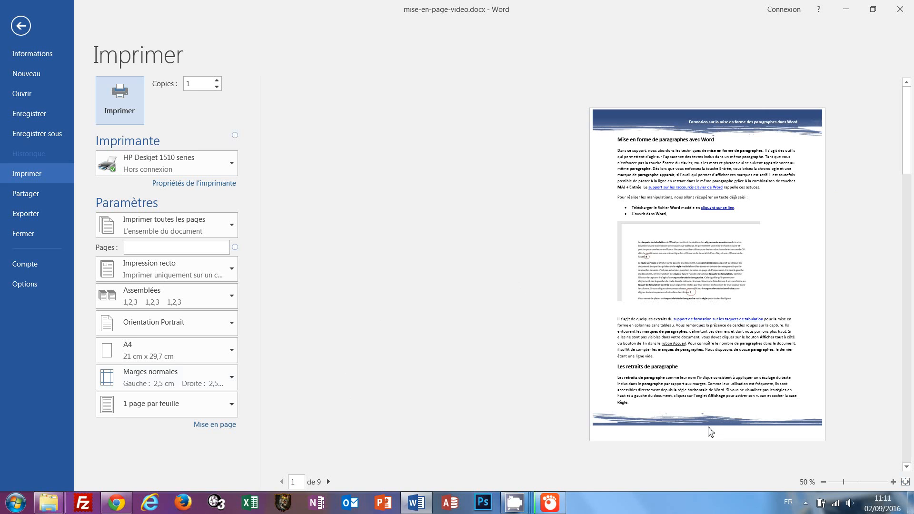
mouse_move(134, 163)
left_click(233, 167)
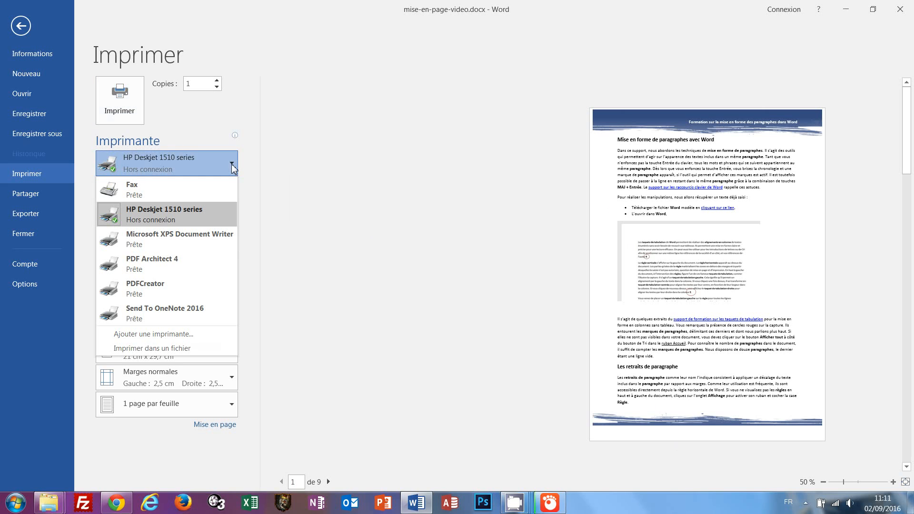
left_click(171, 238)
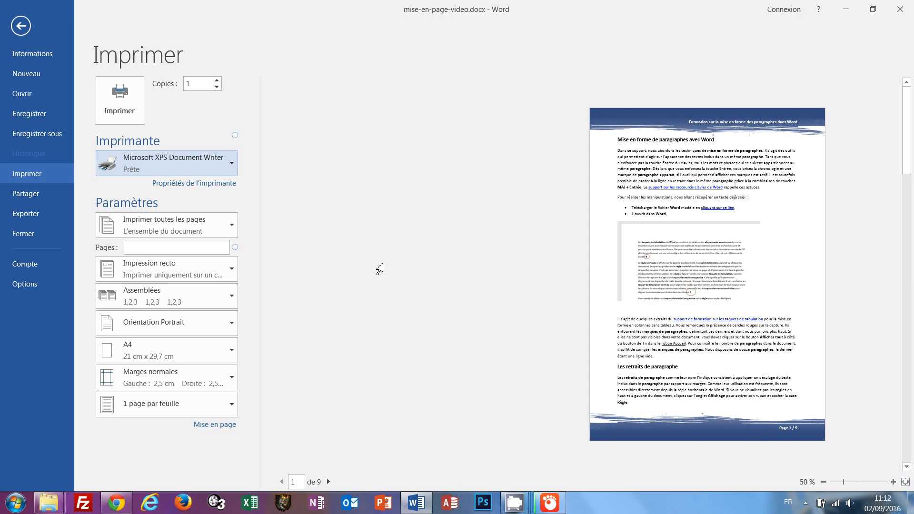
left_click(21, 25)
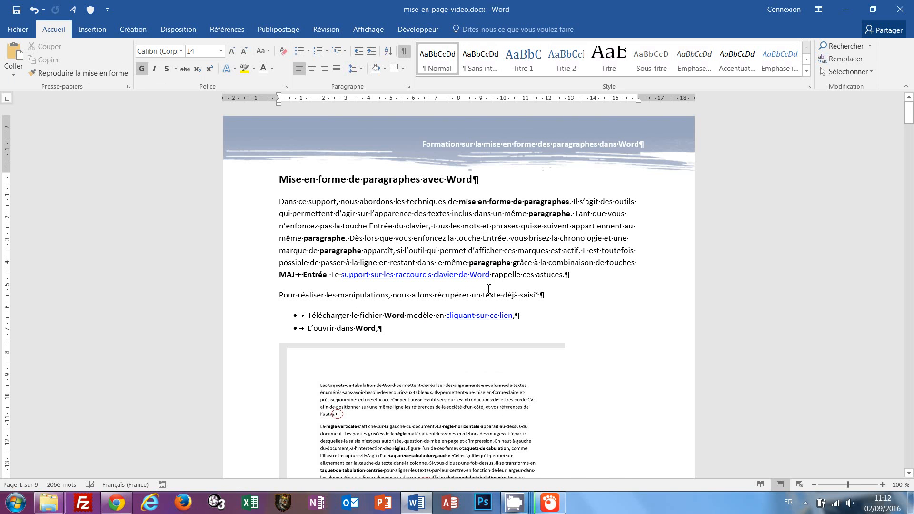
scroll(488, 289, "down", 8)
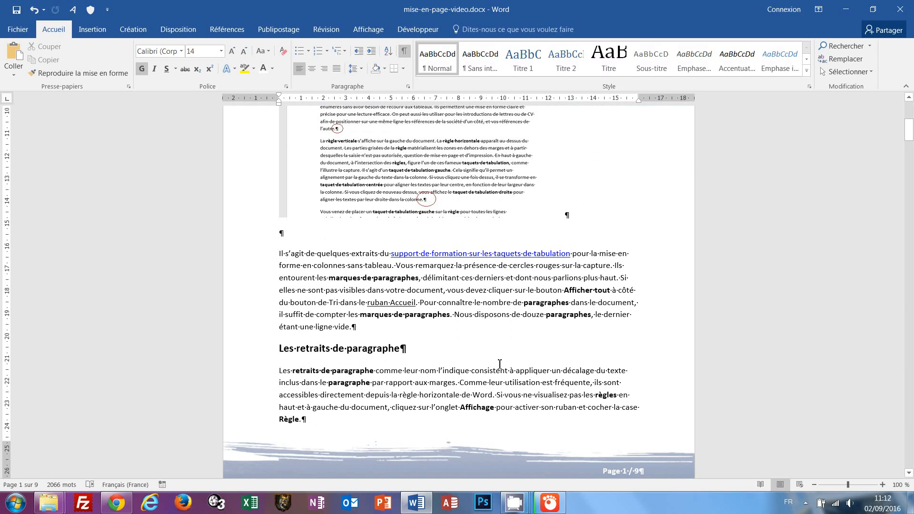
scroll(500, 369, "up", 2)
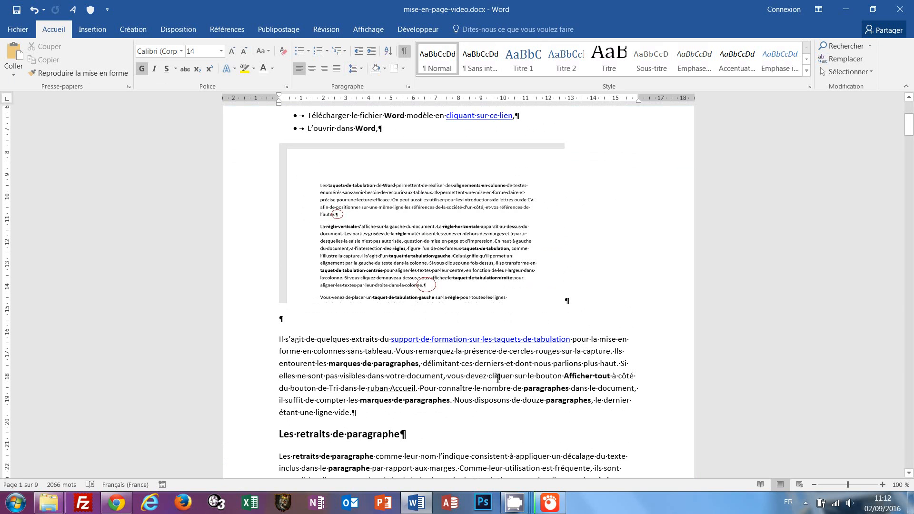
Insert two consecutive page breaks before the heading "Les retraits de paragraphe" to leave a blank second page
scroll(499, 385, "up", 5)
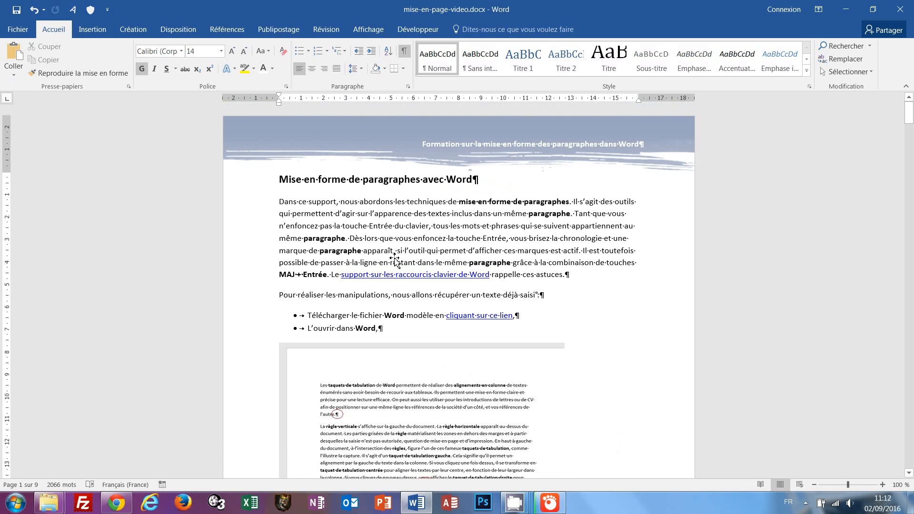
scroll(395, 267, "down", 6)
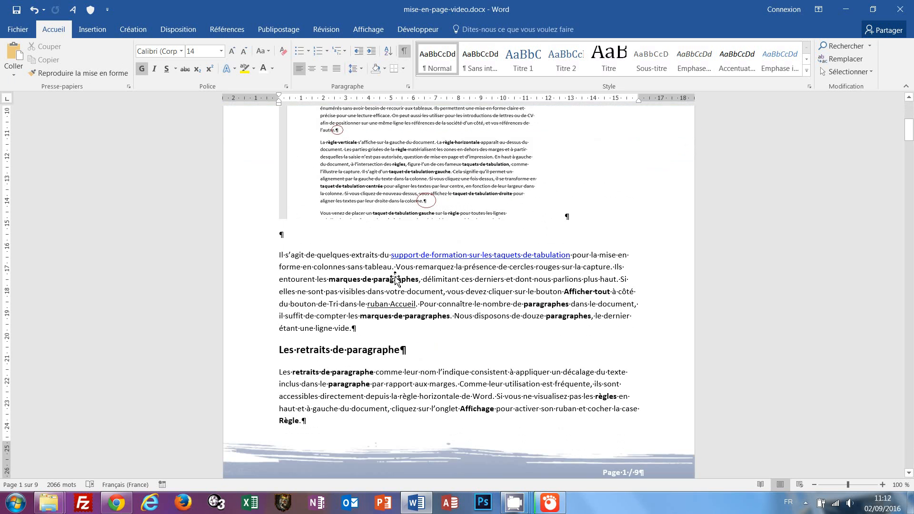
scroll(395, 279, "down", 1)
left_click(278, 296)
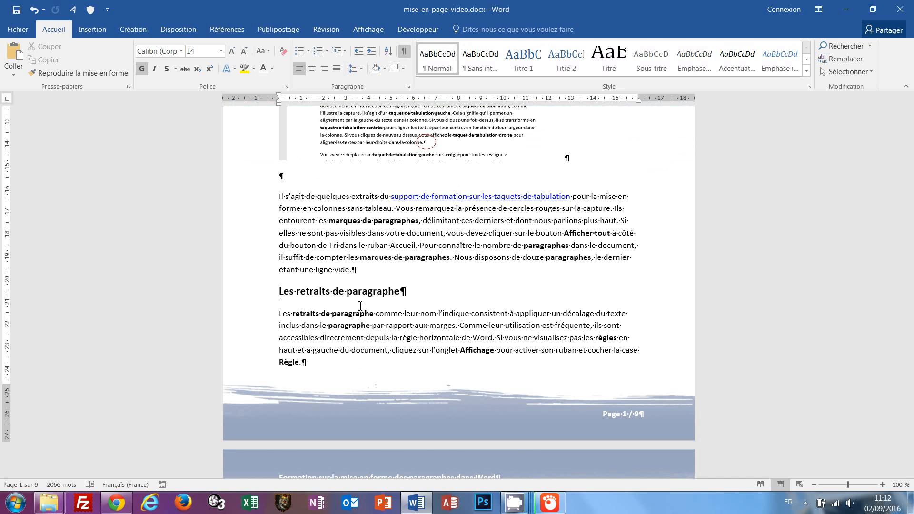
left_click(96, 30)
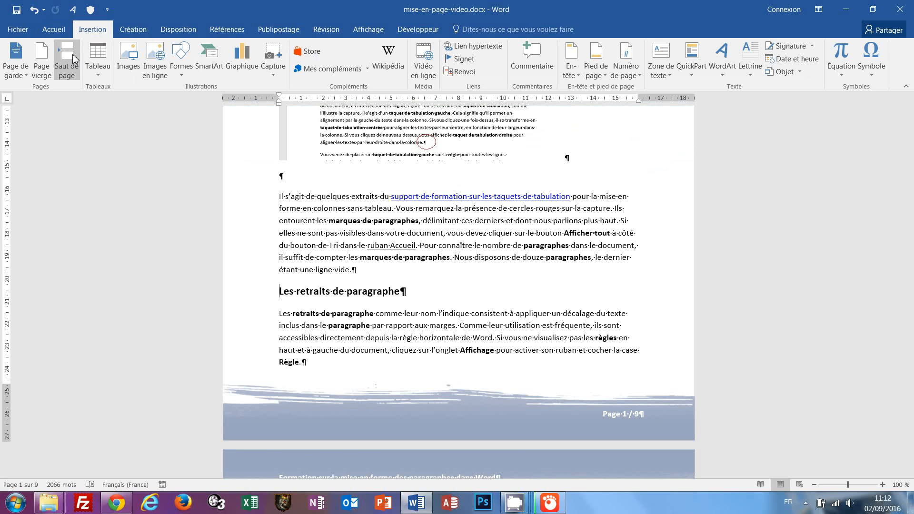
left_click(68, 68)
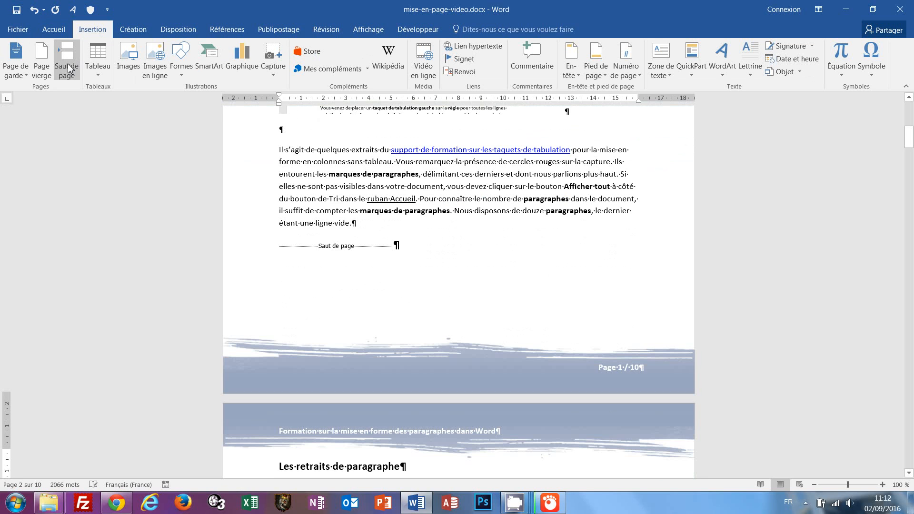
scroll(452, 319, "down", 3)
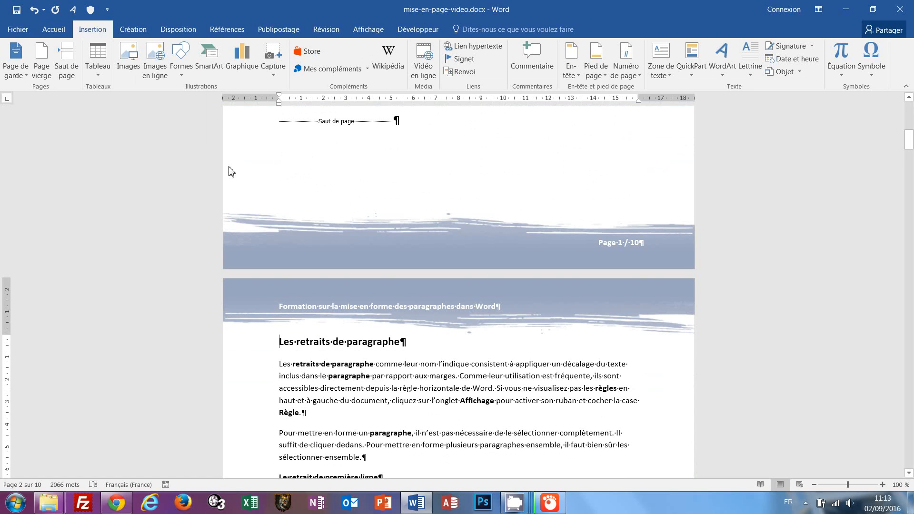
left_click(68, 65)
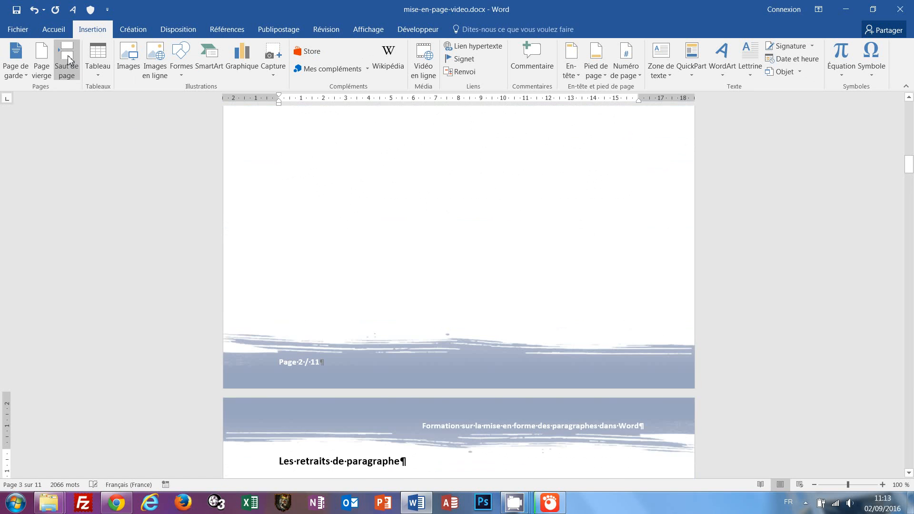
scroll(411, 287, "down", 2)
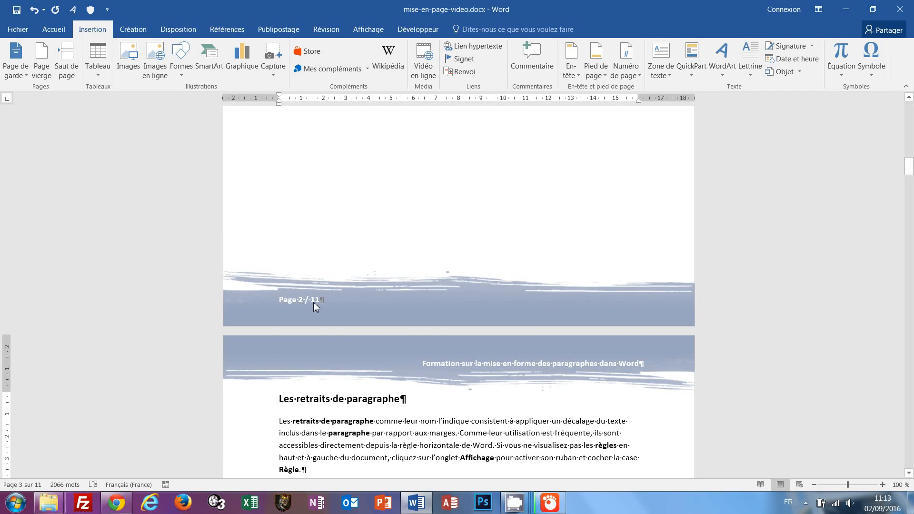
Try landscape orientation from the blank second page, check the neighbouring pages, and undo the orientation change
scroll(456, 309, "up", 6)
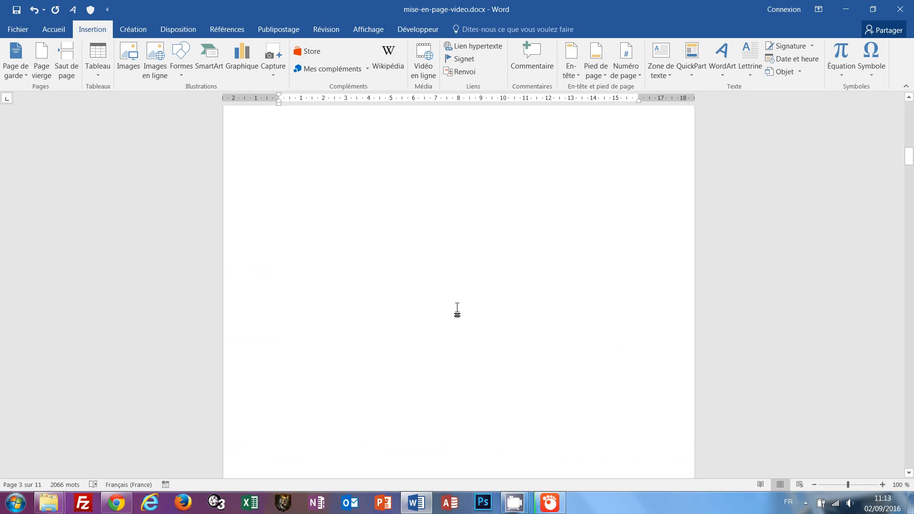
scroll(455, 315, "up", 8)
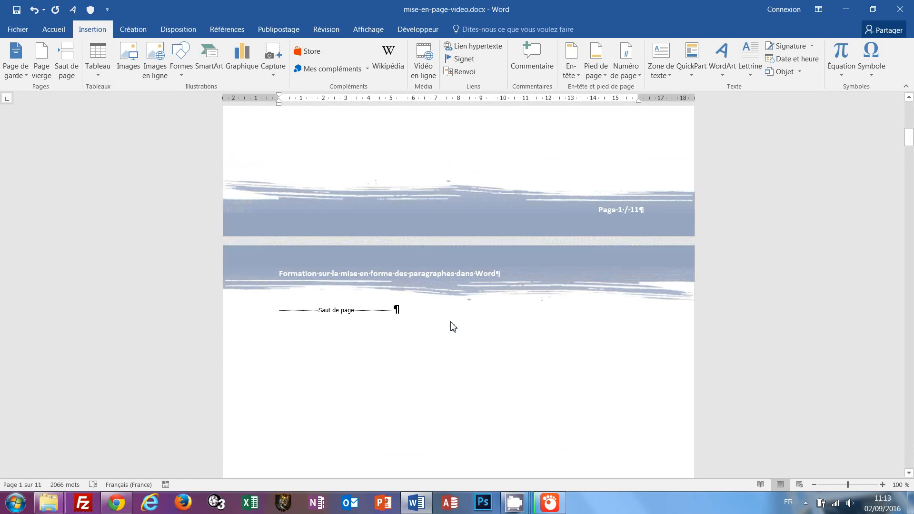
scroll(450, 324, "up", 3)
scroll(450, 326, "down", 5)
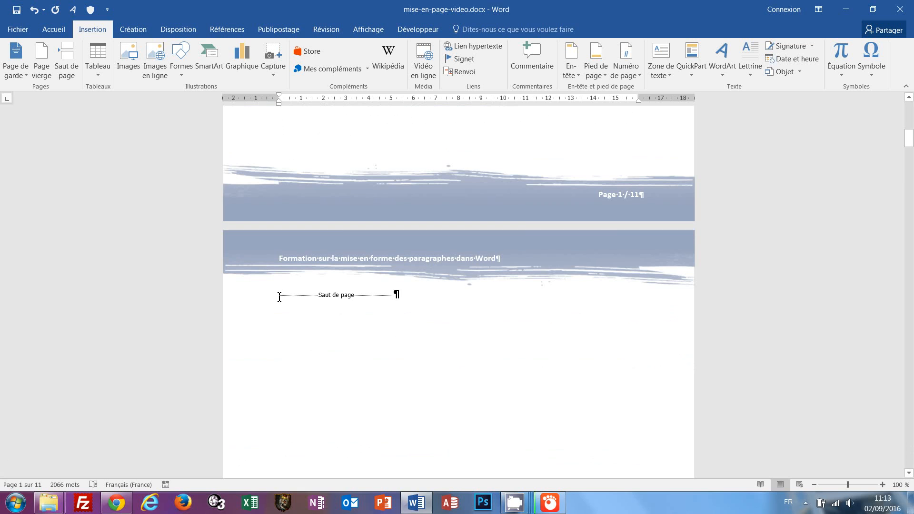
left_click(279, 297)
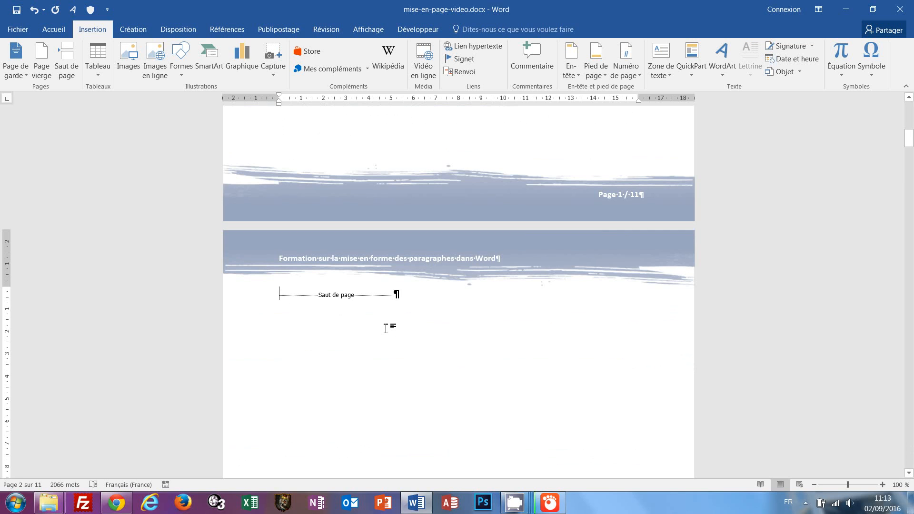
left_click(173, 31)
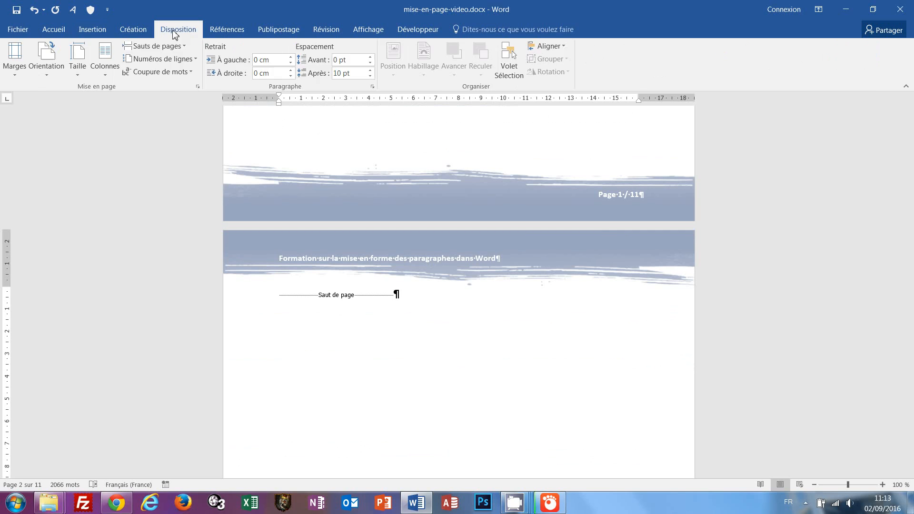
left_click(46, 76)
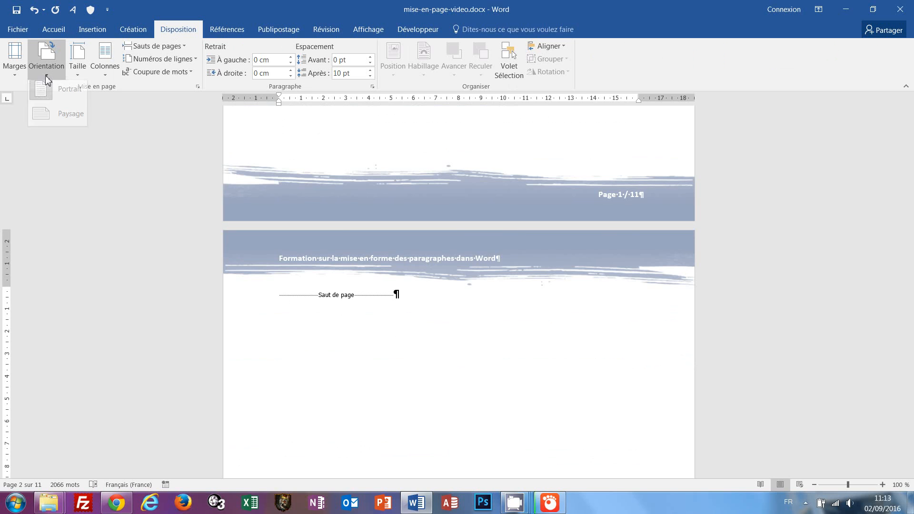
left_click(57, 119)
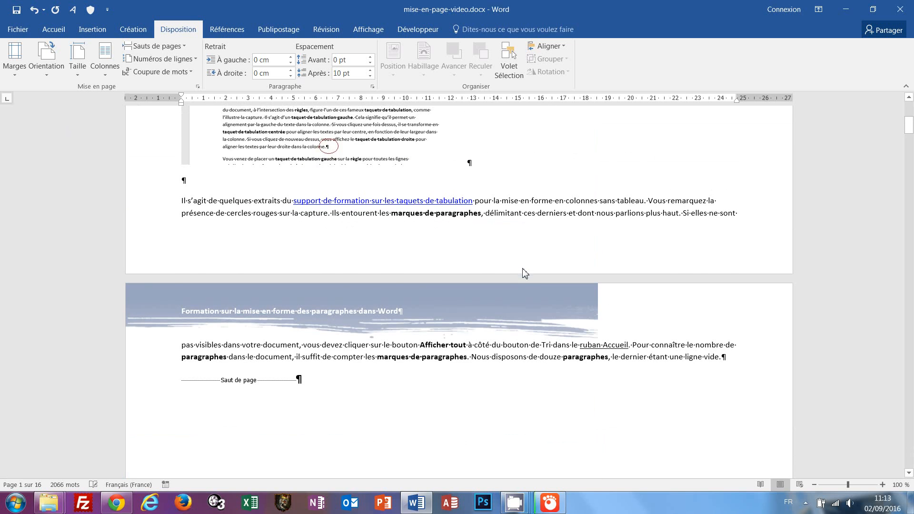
scroll(524, 273, "up", 6)
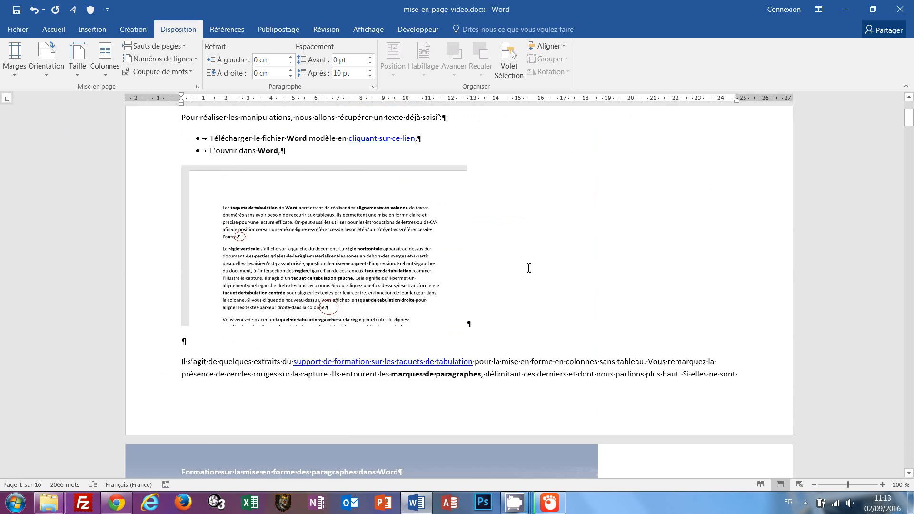
scroll(528, 267, "down", 9)
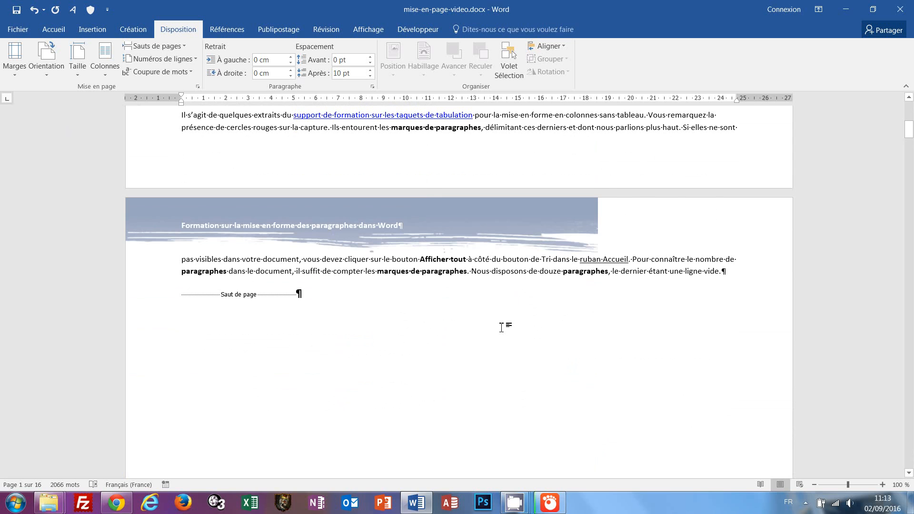
key("ctrl+z")
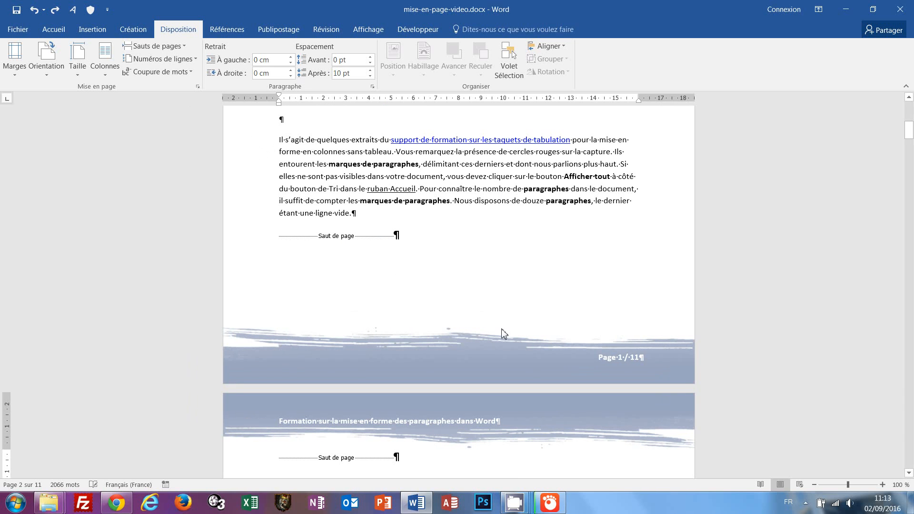
Delete both page breaks before the heading "Les retraits de paragraphe"
scroll(421, 245, "down", 2)
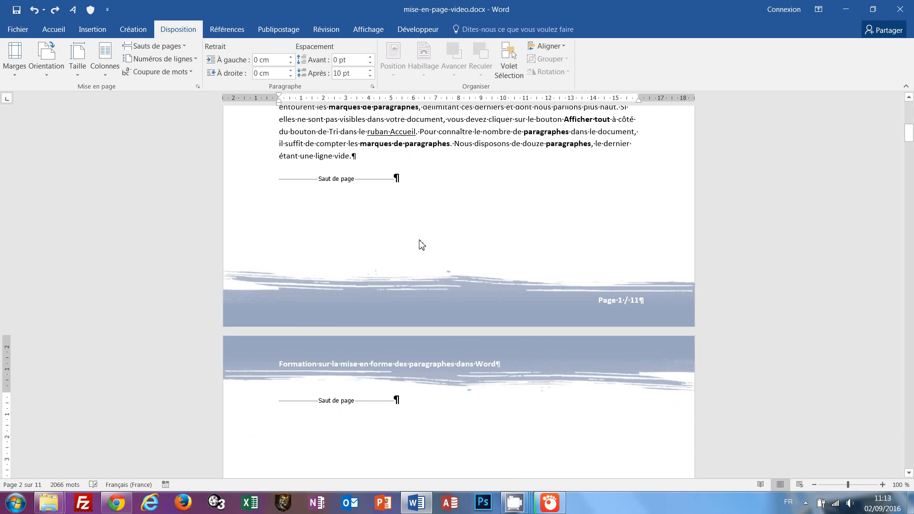
left_click(311, 189)
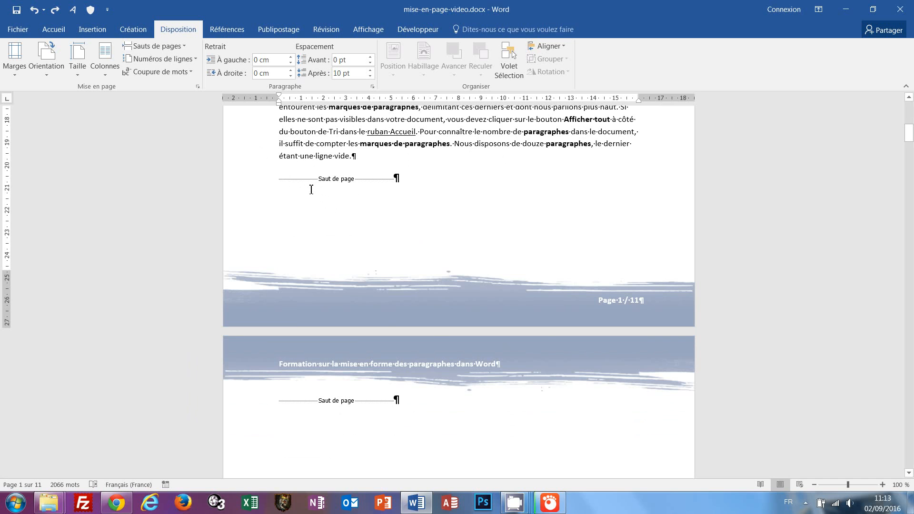
key("Delete")
key("Delete")
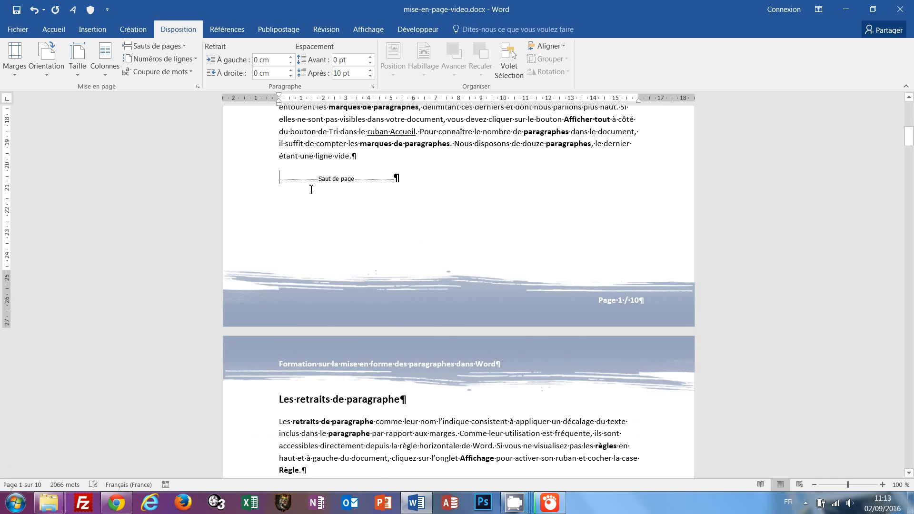
key("Delete")
key("Delete")
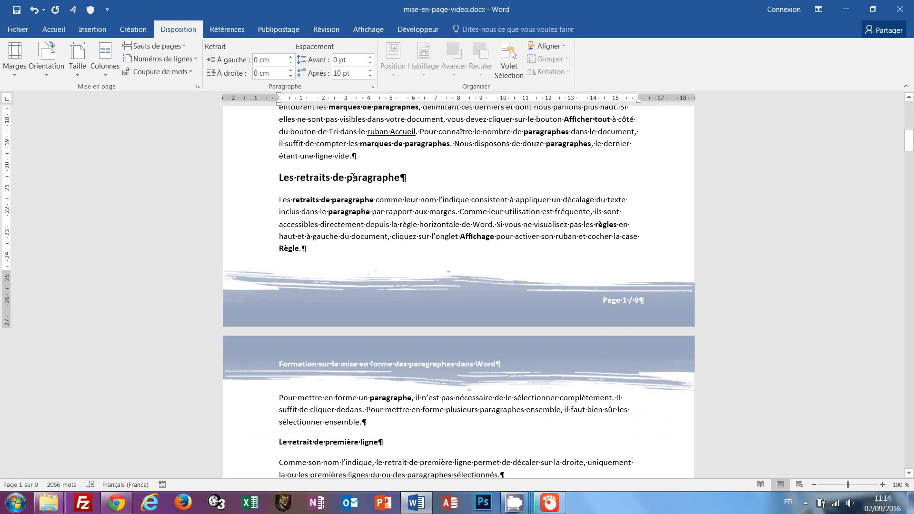
Insert two consecutive next-page section breaks before the heading "Les retraits de paragraphe" to isolate a blank second page
left_click(183, 47)
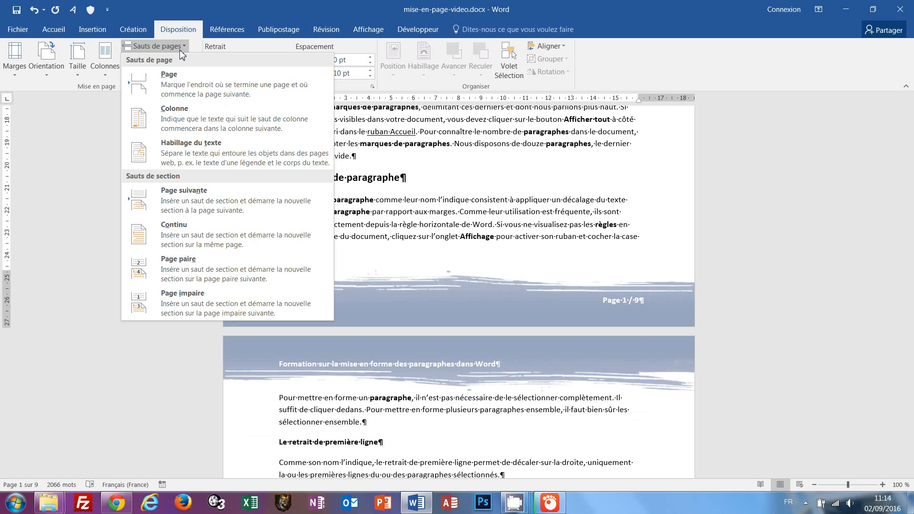
left_click(200, 193)
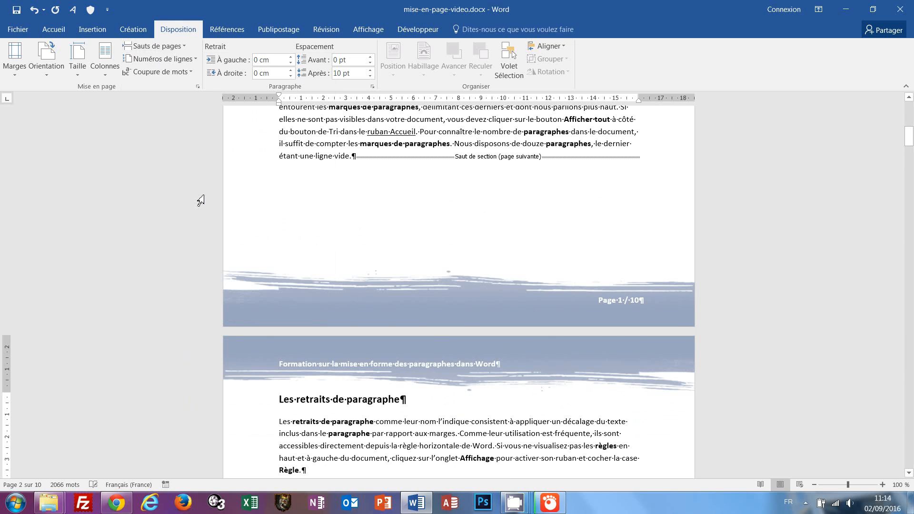
left_click(185, 46)
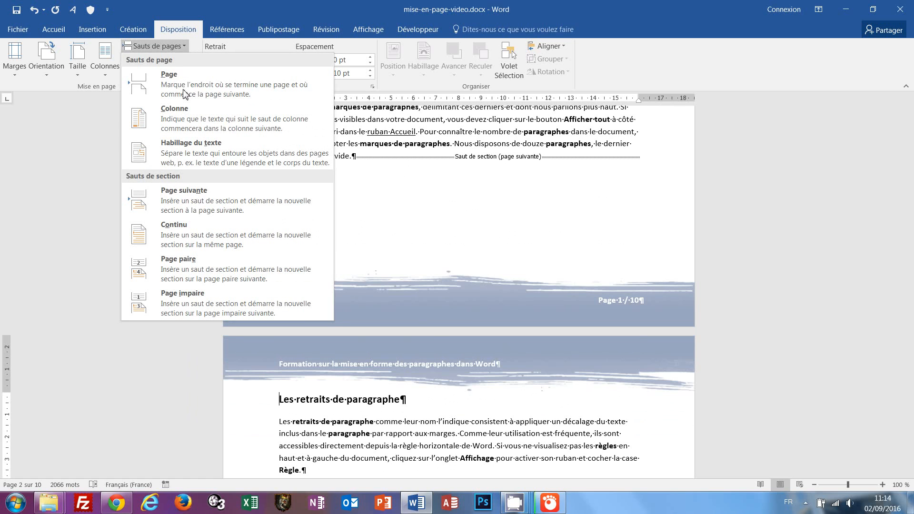
left_click(184, 196)
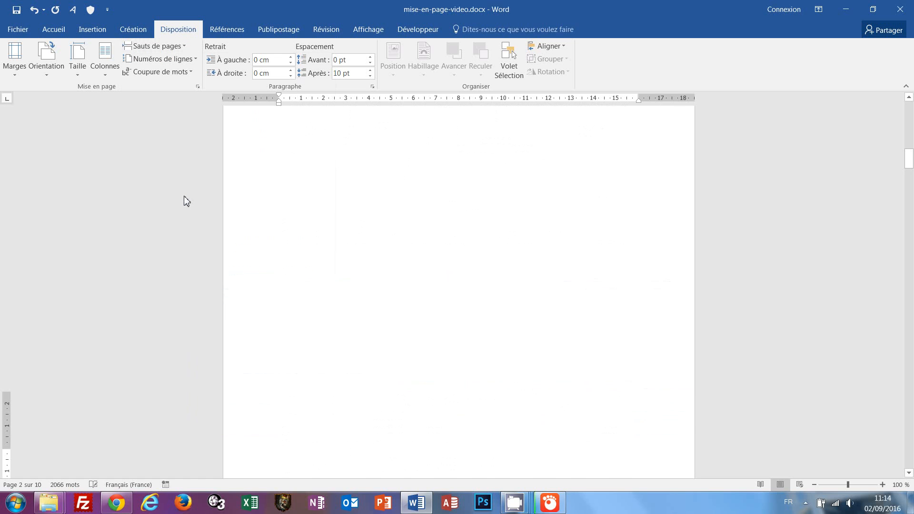
scroll(432, 393, "down", 1)
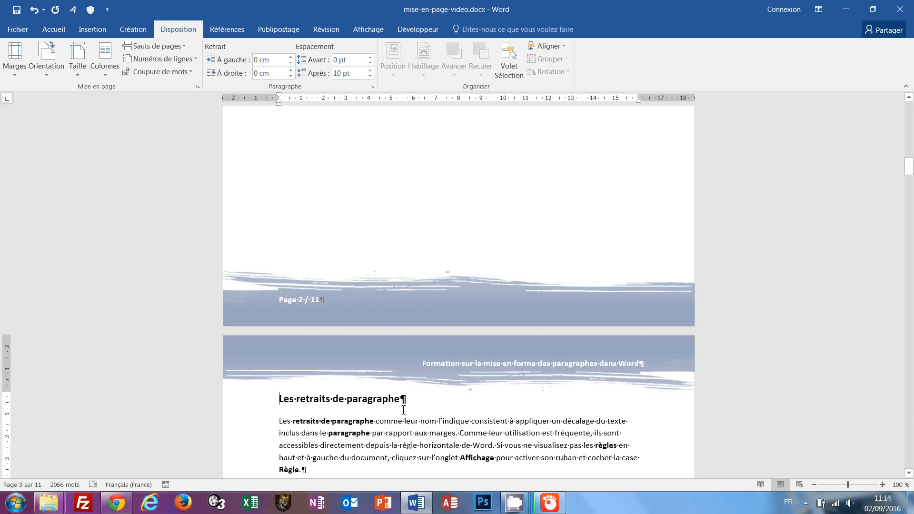
Set only the blank second page's section to landscape orientation and check the pages before and after it
scroll(403, 410, "up", 14)
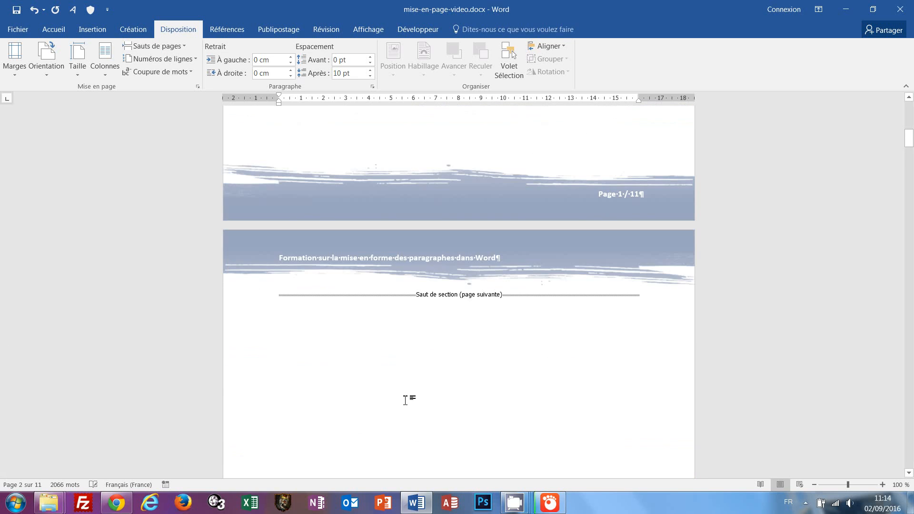
scroll(405, 400, "up", 5)
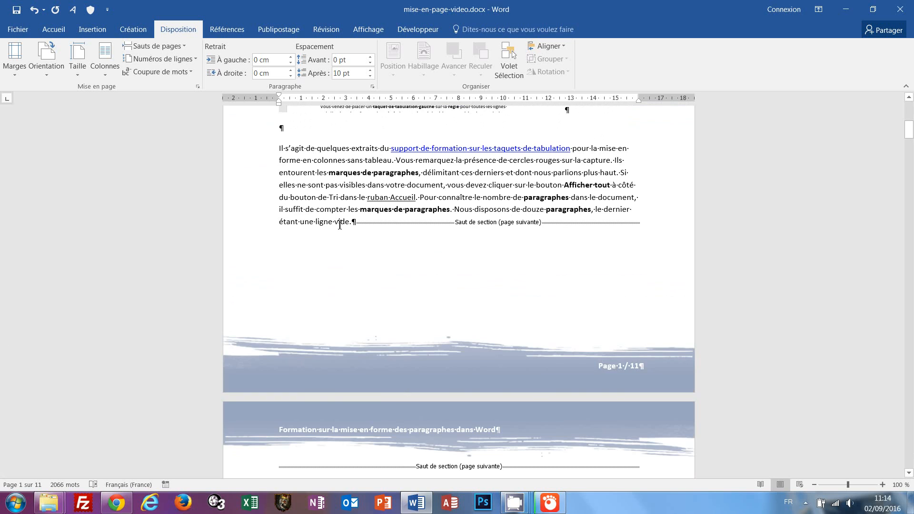
scroll(340, 225, "up", 2)
scroll(426, 313, "down", 2)
scroll(499, 244, "down", 4)
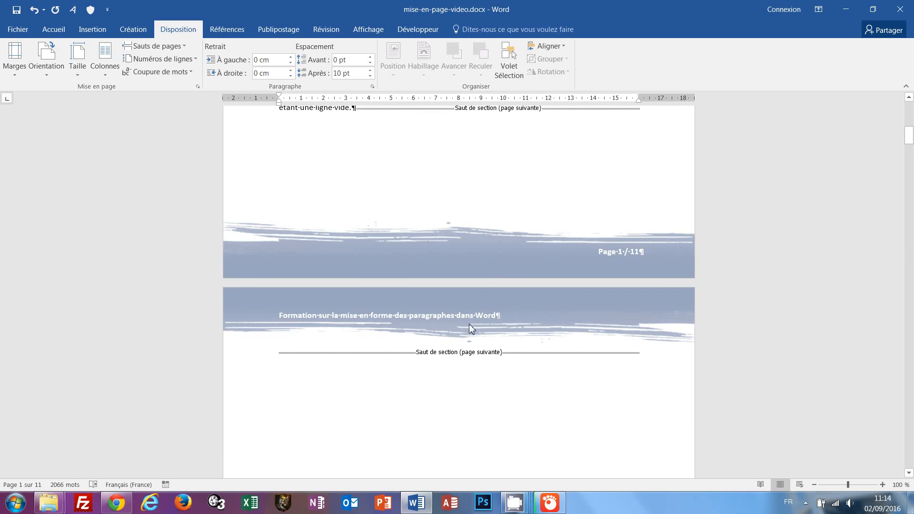
left_click(281, 353)
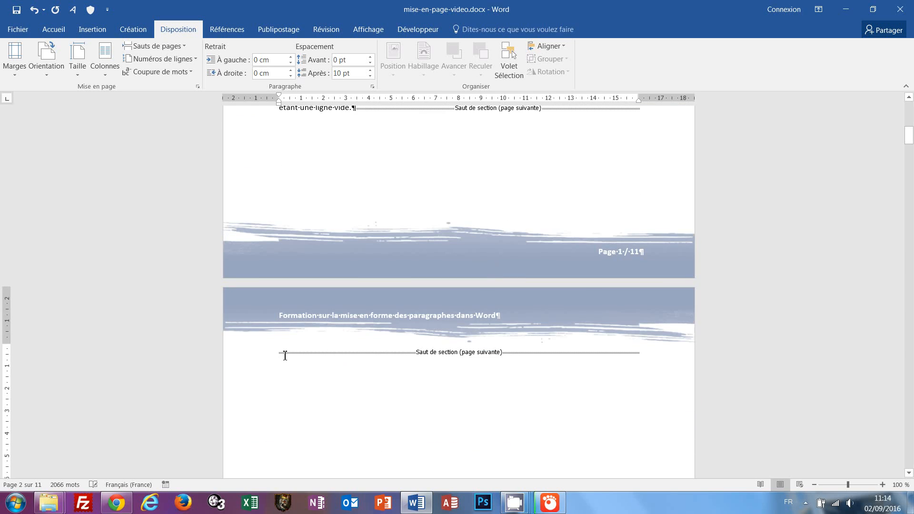
left_click(47, 77)
left_click(58, 122)
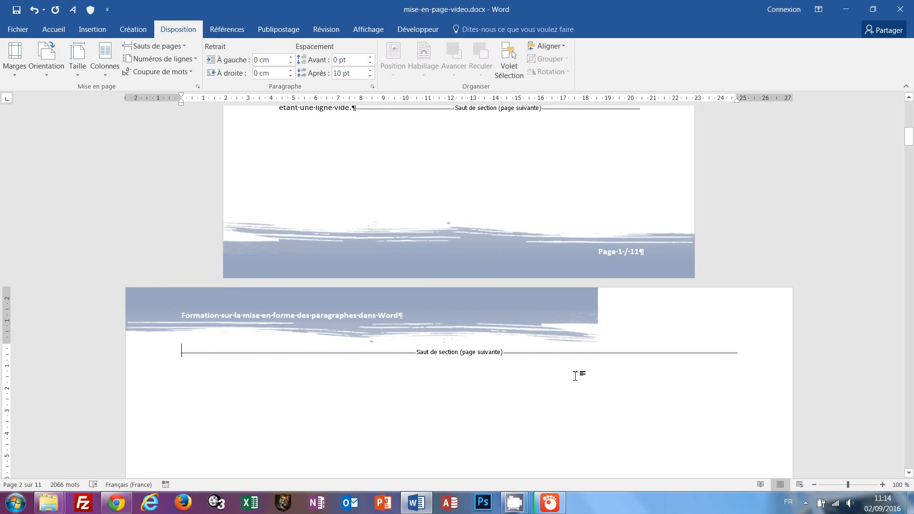
scroll(575, 362, "down", 10)
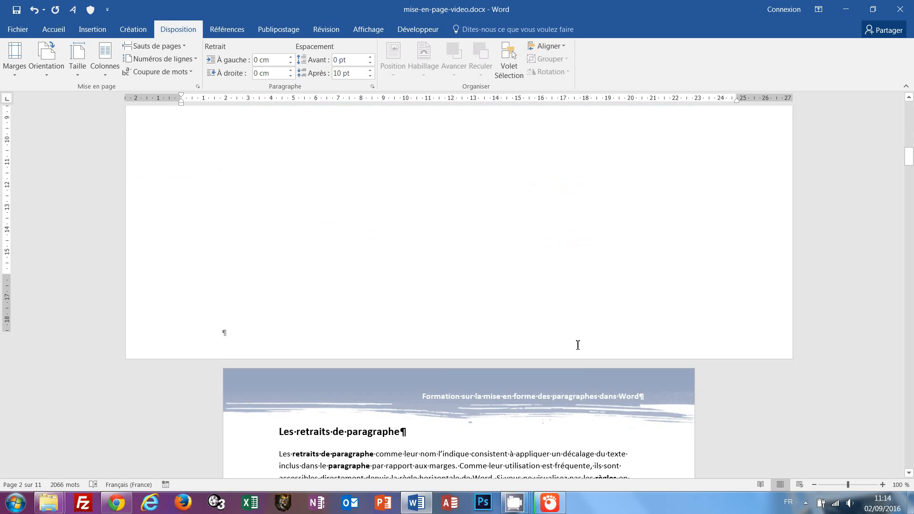
scroll(577, 345, "down", 3)
scroll(577, 346, "up", 8)
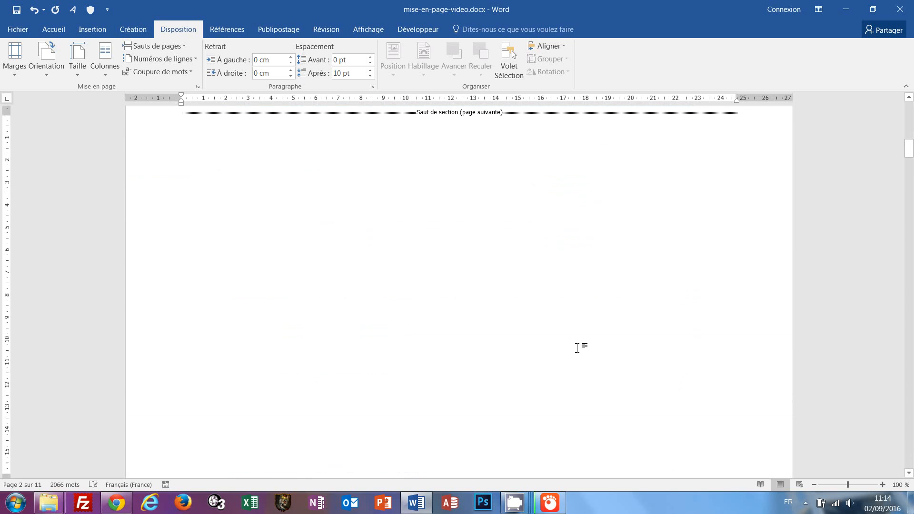
scroll(577, 348, "up", 4)
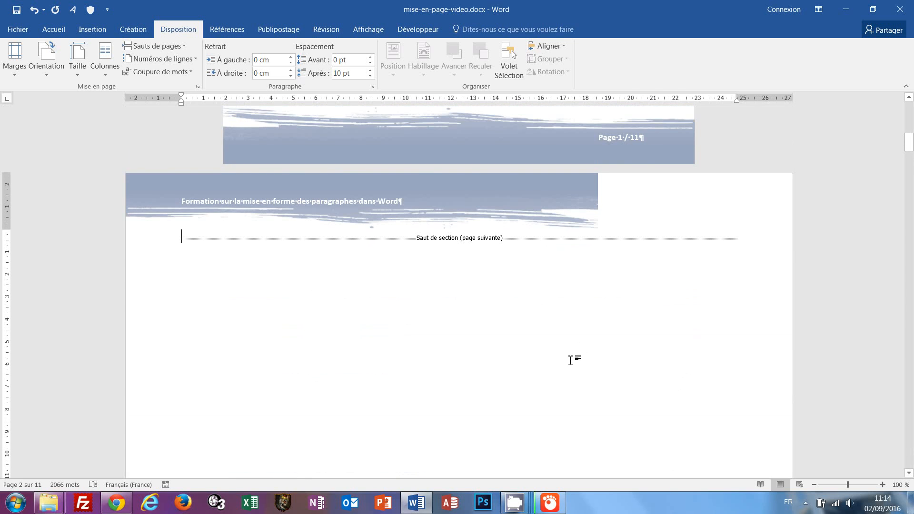
Delete the banner image and the title text from the landscape page's header, and return to the page body
double_click(572, 191)
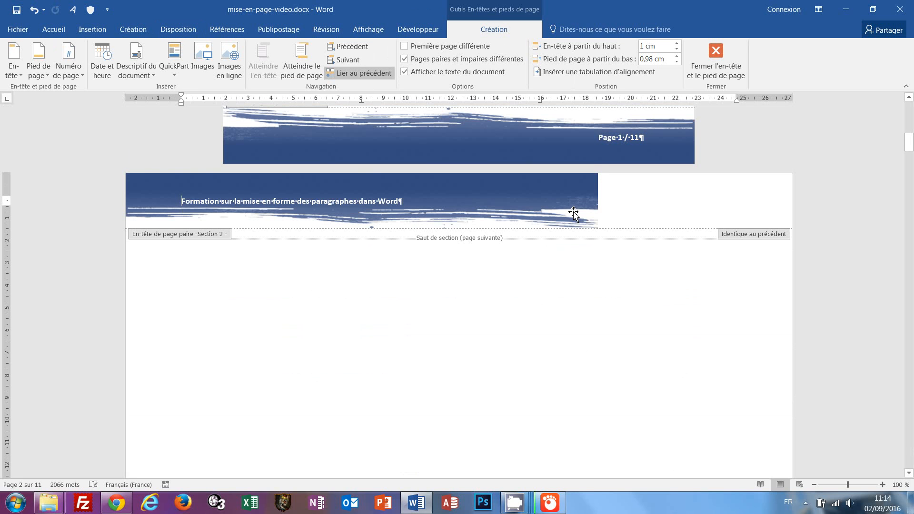
left_click(576, 201)
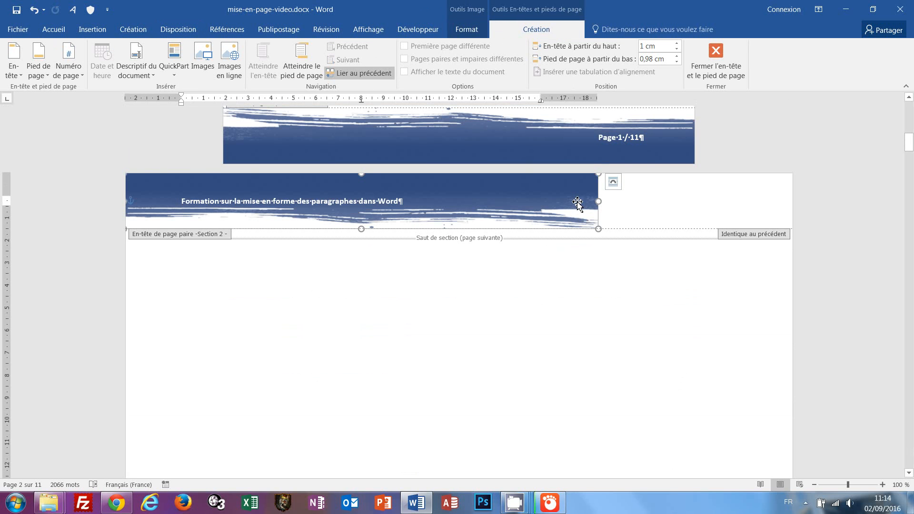
key("Delete")
key("ctrl+a")
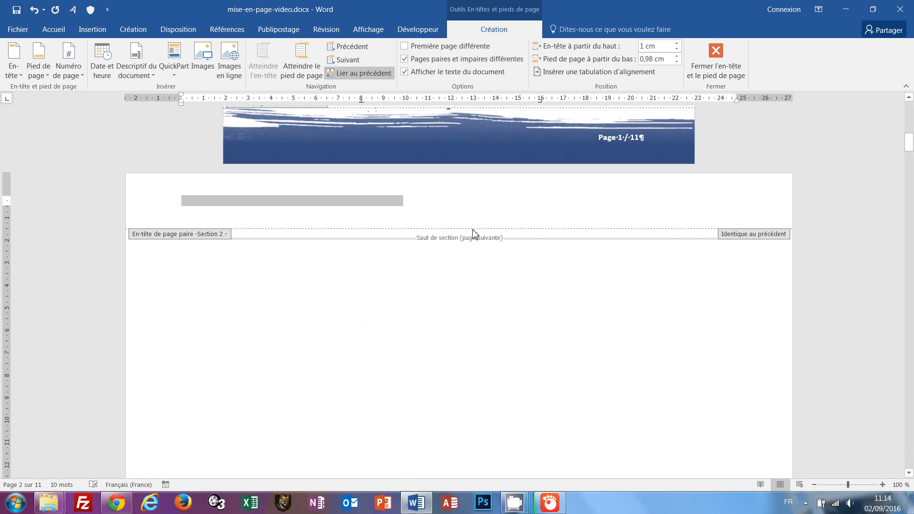
key("Delete")
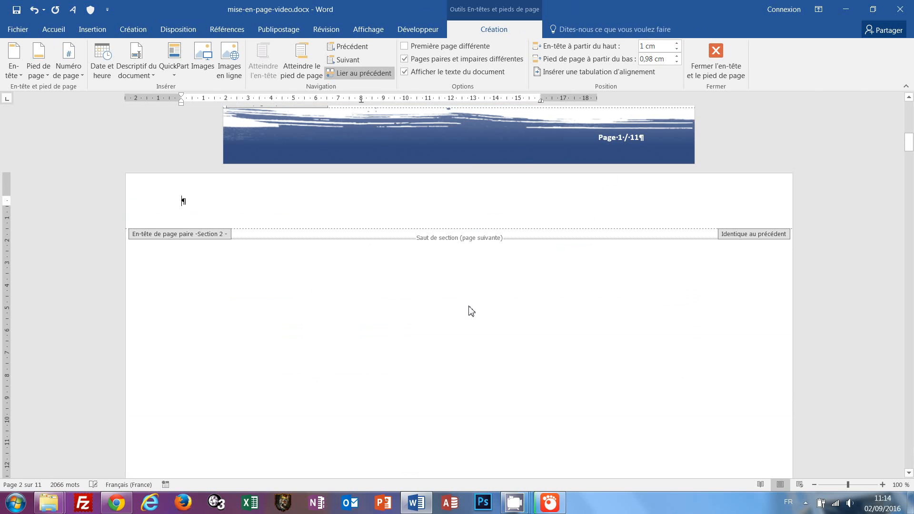
double_click(471, 311)
scroll(476, 310, "down", 7)
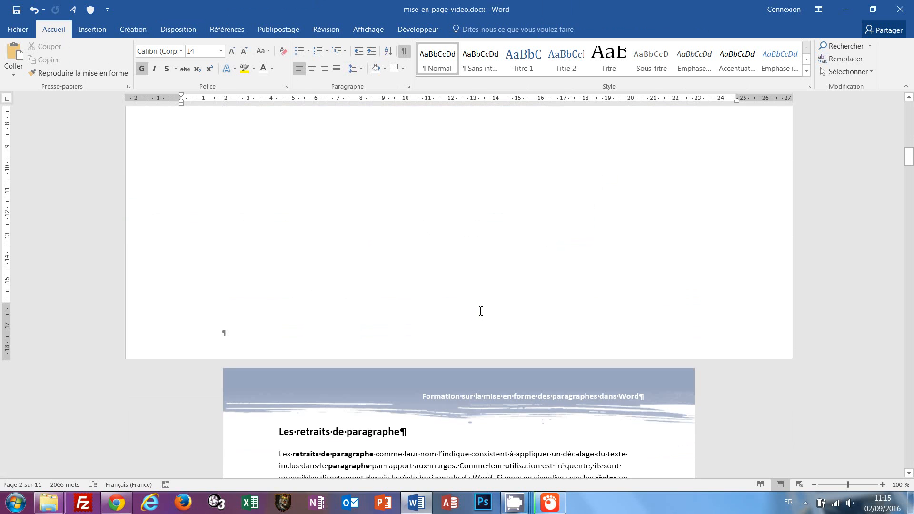
scroll(480, 311, "up", 3)
scroll(479, 310, "up", 1)
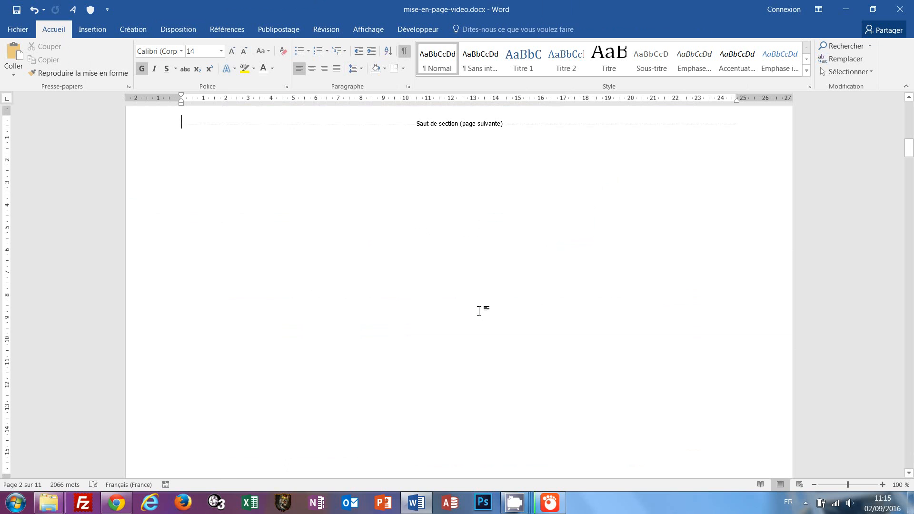
Draw a horizontal scroll shape about 18.2 cm high and 22.3 cm wide on the blank landscape page
left_click(99, 34)
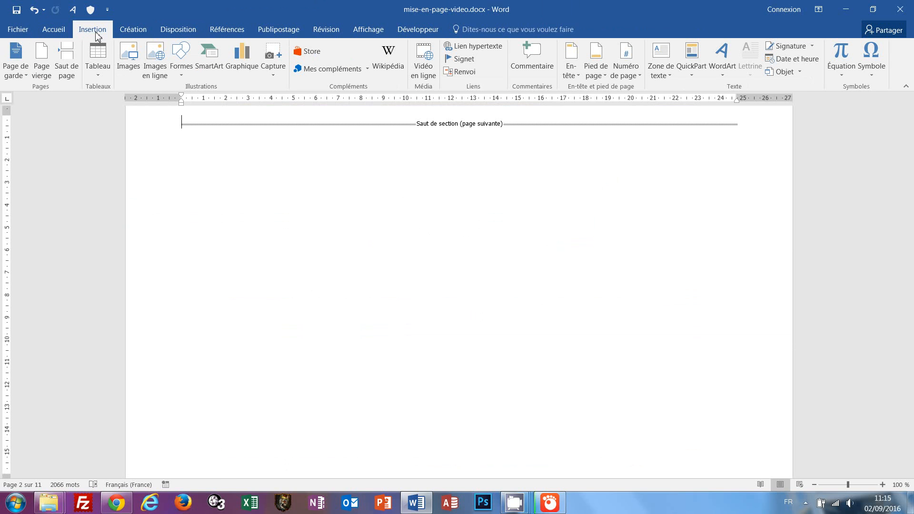
left_click(183, 71)
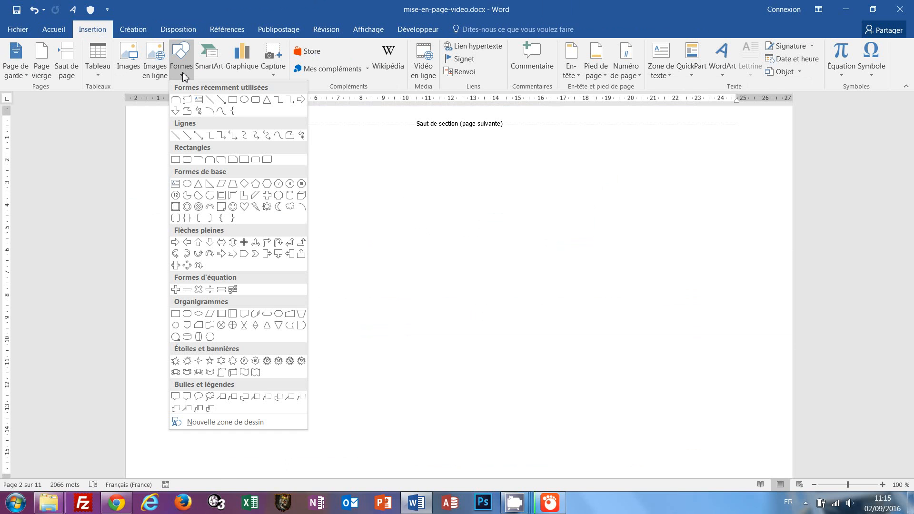
left_click(230, 371)
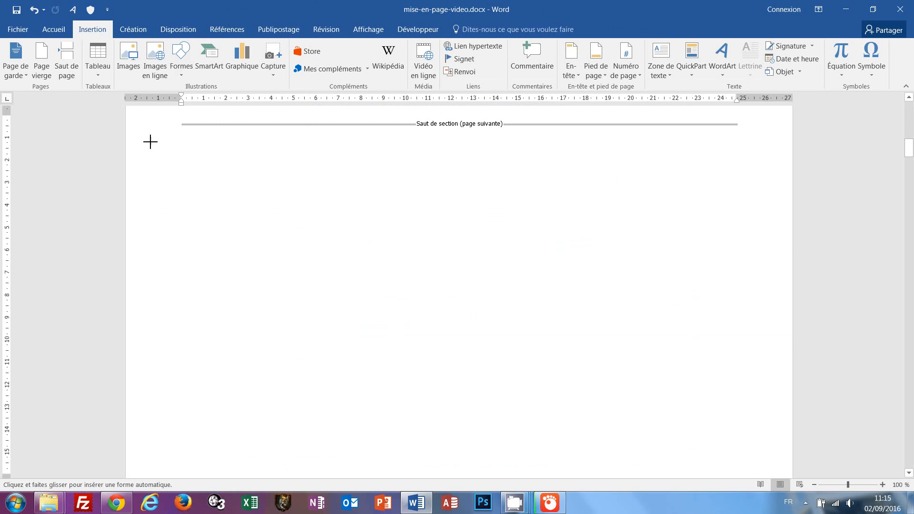
mouse_move(149, 144)
left_mouse_down()
mouse_move(634, 381)
mouse_move(737, 473)
mouse_move(738, 224)
mouse_move(763, 159)
mouse_move(648, 146)
left_mouse_up()
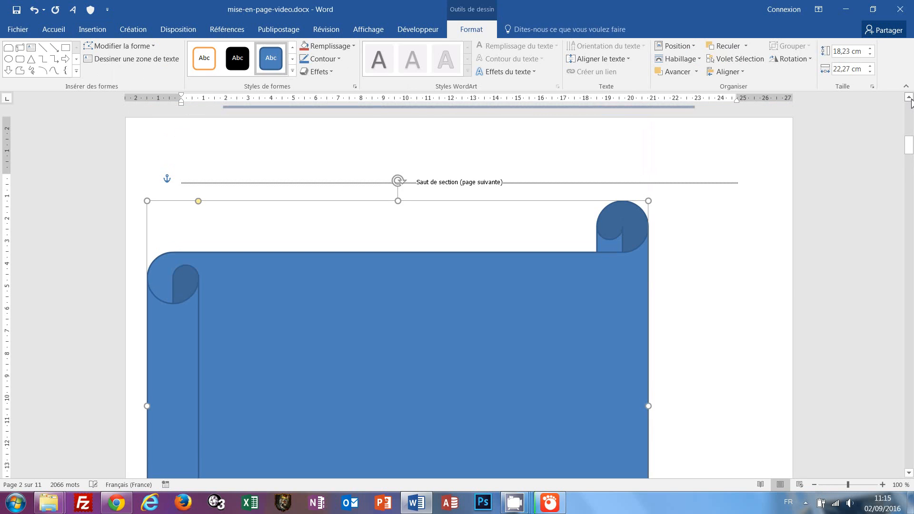
Reduce the scroll shape's height to about 13.6 cm from its upper edge and move the shape up to the section break line
scroll(611, 301, "down", 4)
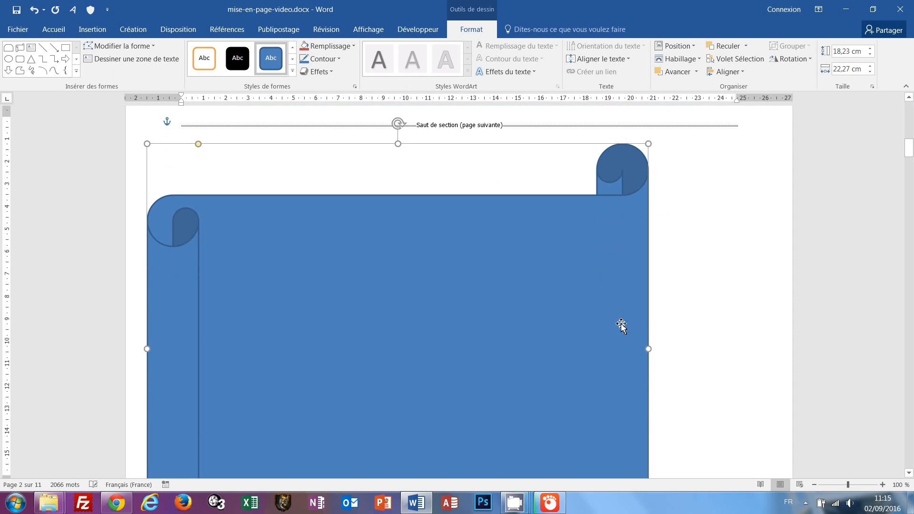
scroll(622, 333, "down", 3)
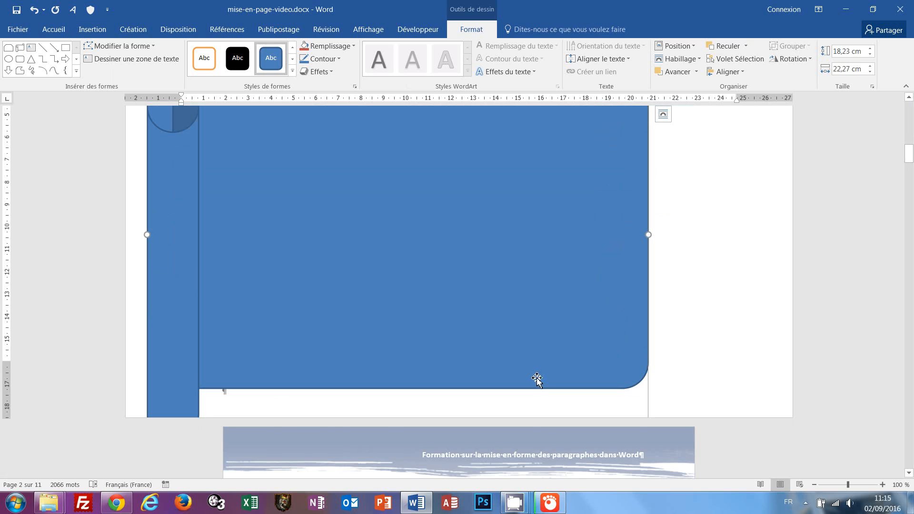
scroll(595, 310, "up", 3)
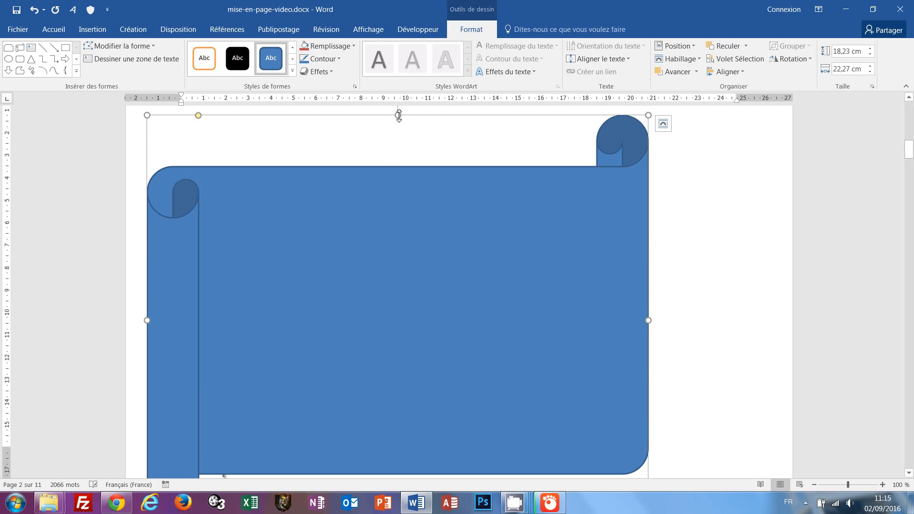
left_click_drag(398, 114, 394, 218)
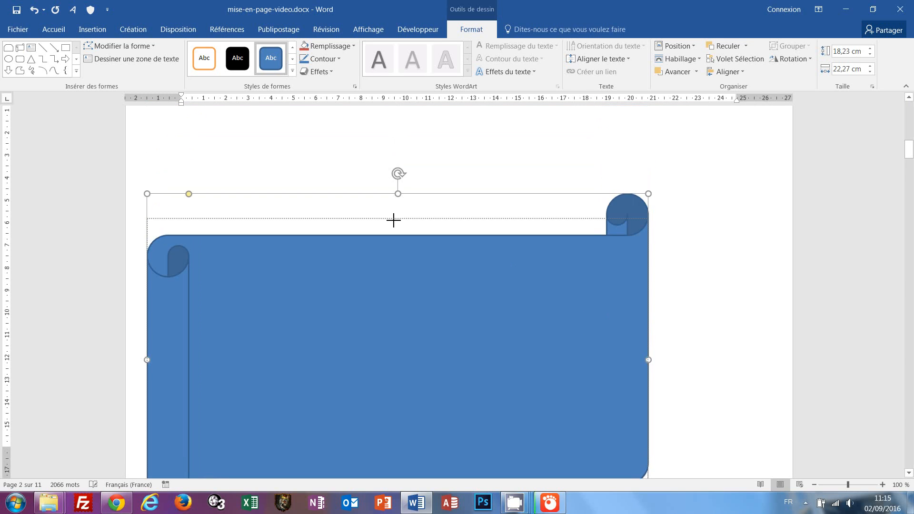
left_click_drag(399, 301, 411, 172)
scroll(741, 270, "up", 2)
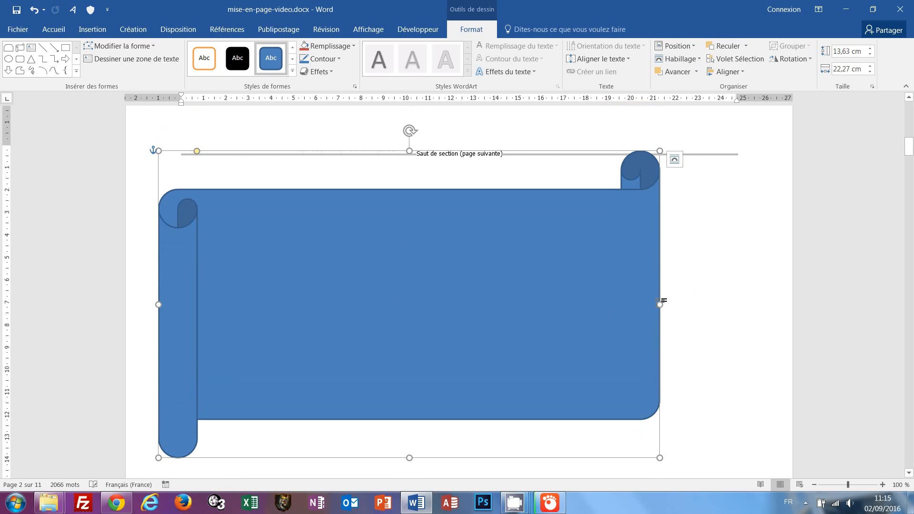
Widen the scroll shape to about 26.6 cm and nudge it down slightly below the section break line
left_click_drag(659, 304, 757, 309)
scroll(794, 304, "down", 5)
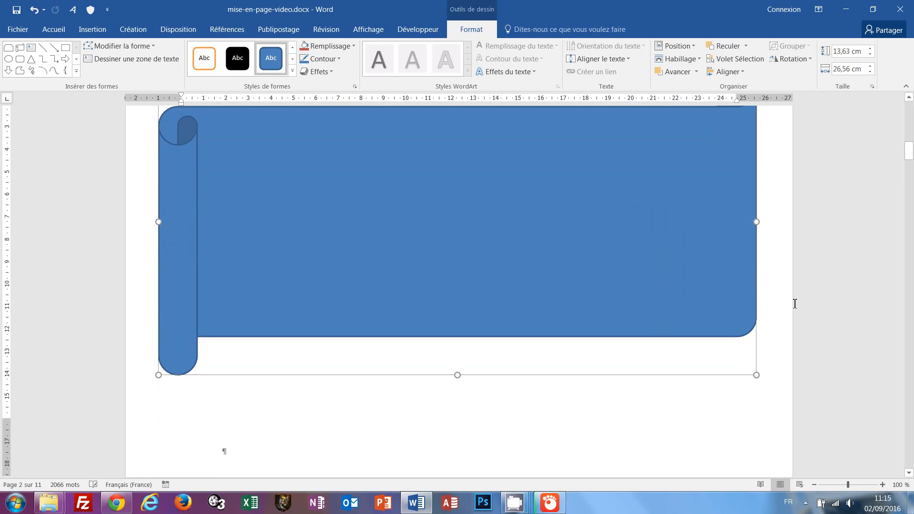
scroll(794, 303, "up", 2)
scroll(794, 303, "up", 5)
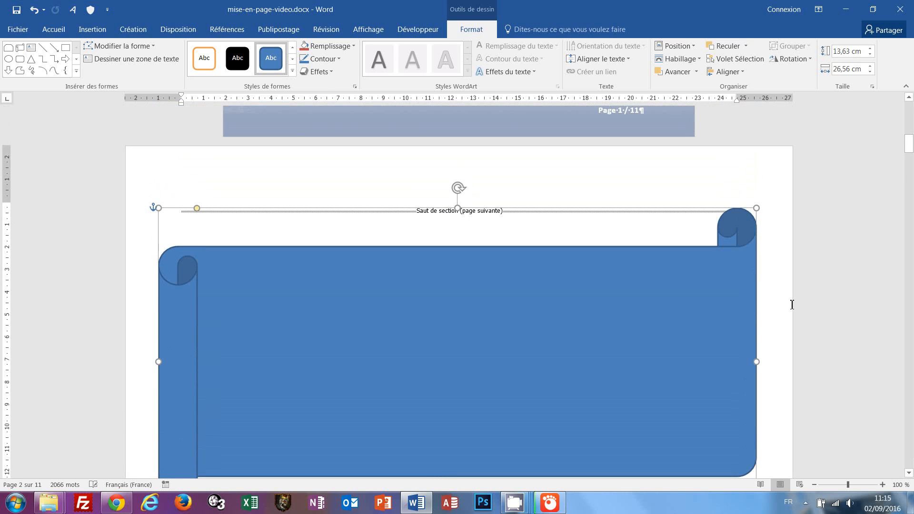
scroll(793, 301, "down", 3)
key("ctrl+z")
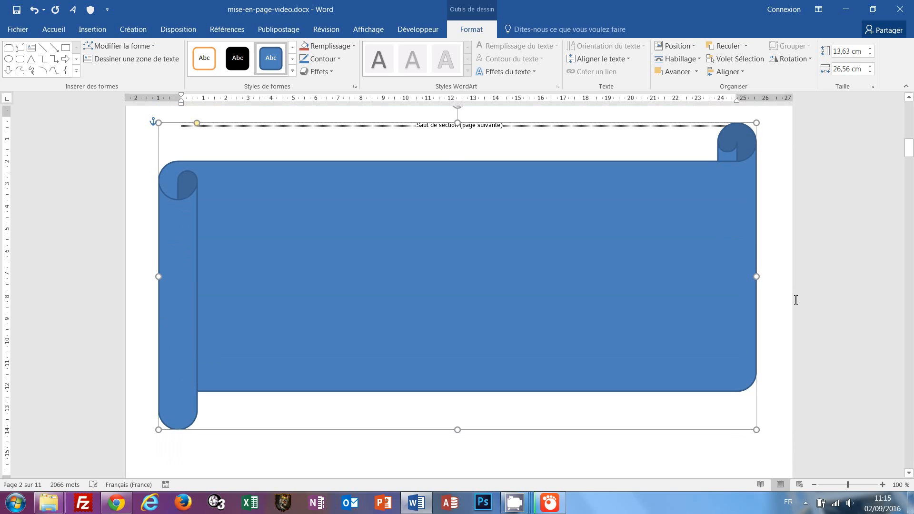
key("Down")
key("Down")
key("Down")
key("Down")
key("Down")
key("Down")
key("Down")
key("Down")
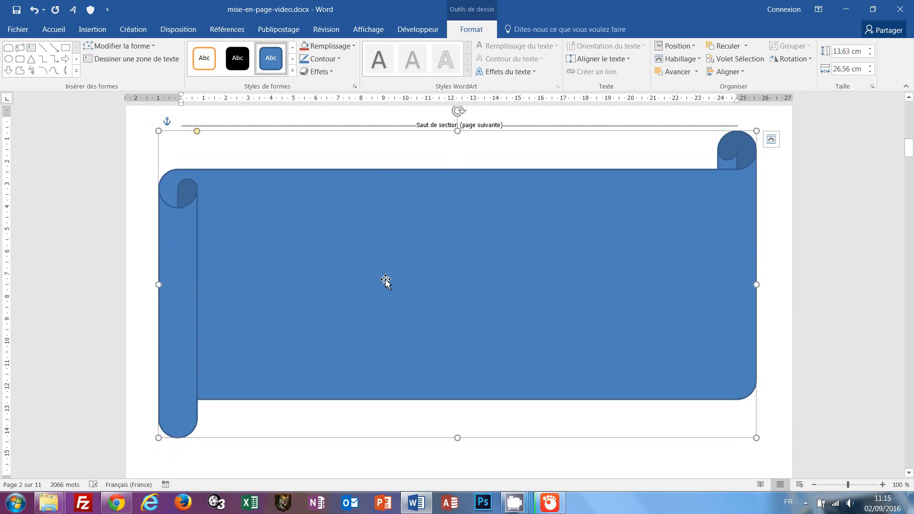
Add the text "Les retraits de paragraphe" inside the scroll shape
right_click(421, 274)
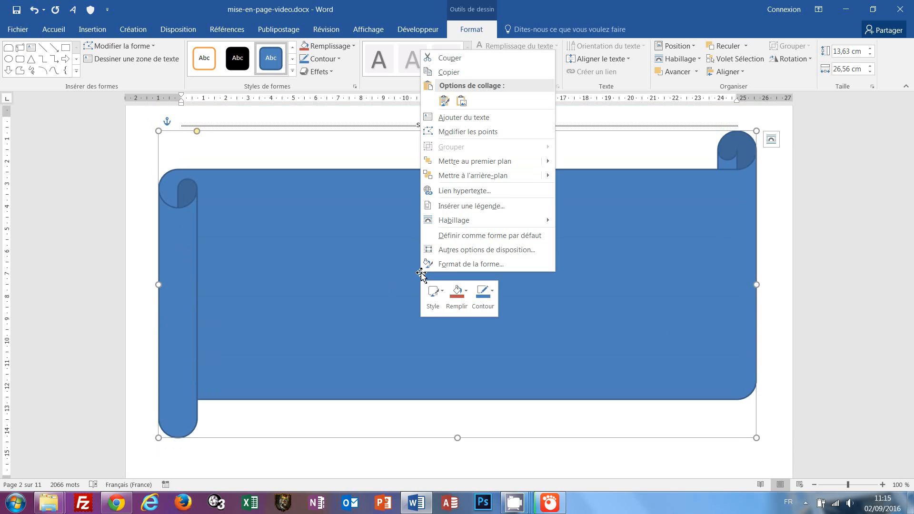
left_click(475, 119)
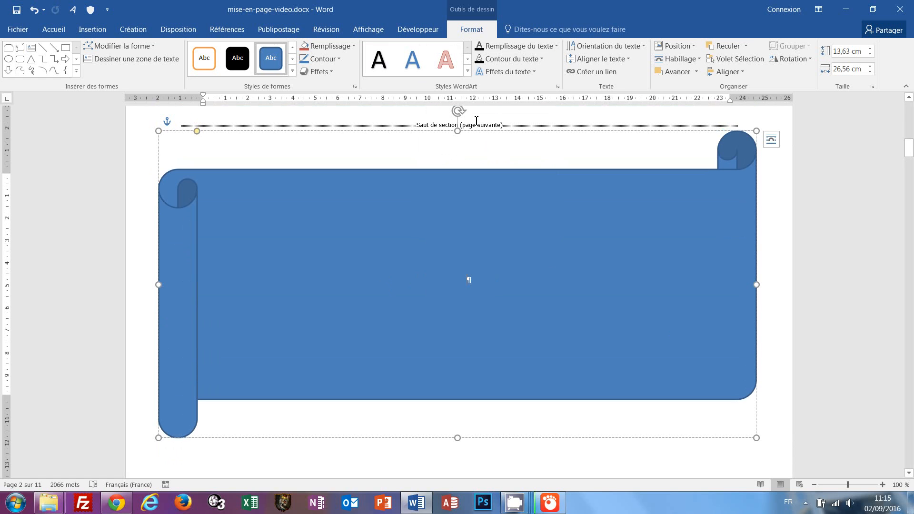
type("Les retraits de ")
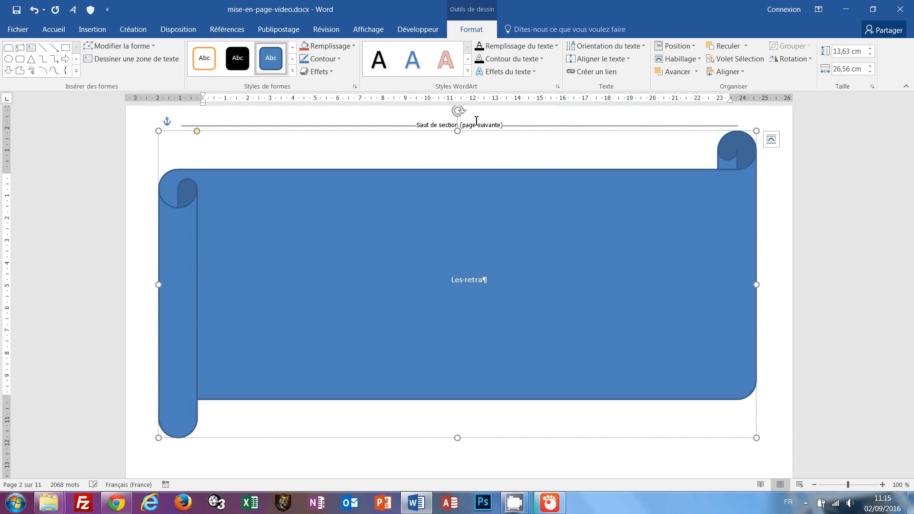
type("paragraphe")
Make the scroll shape's text bold at font size 70
key("ctrl+a")
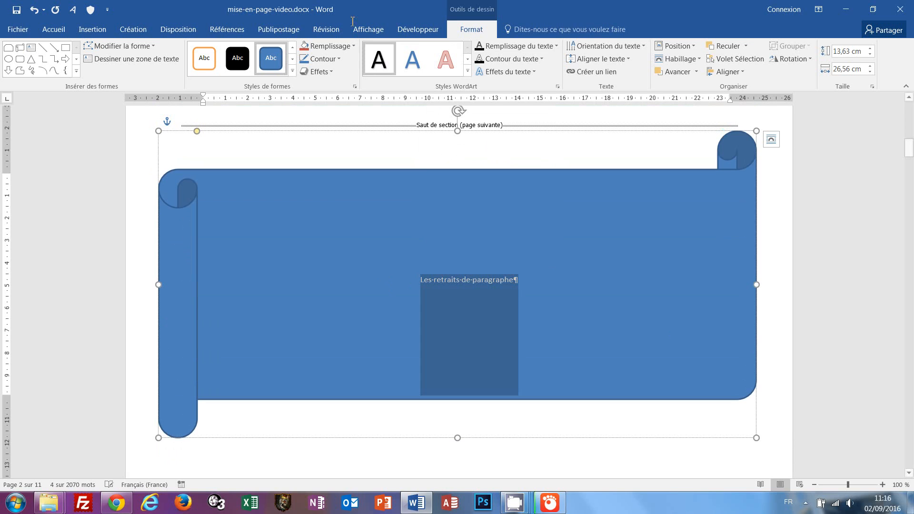
left_click(52, 33)
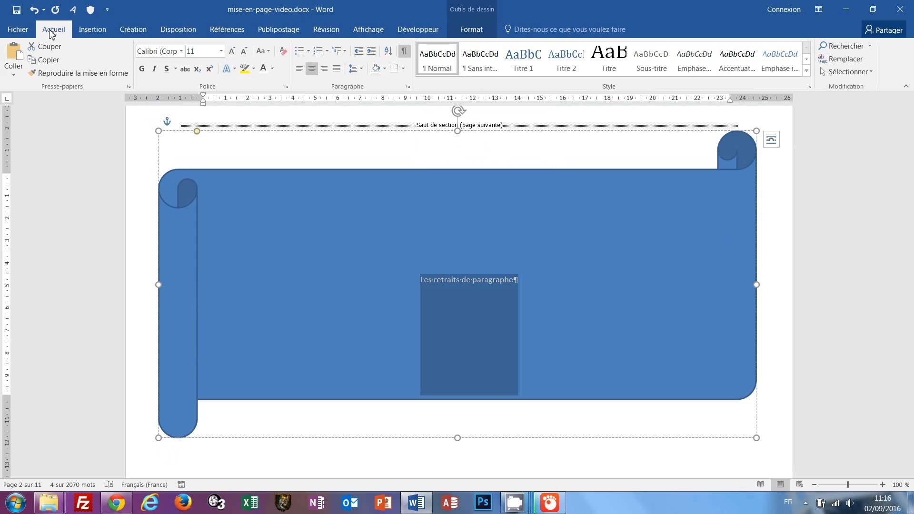
left_click(142, 70)
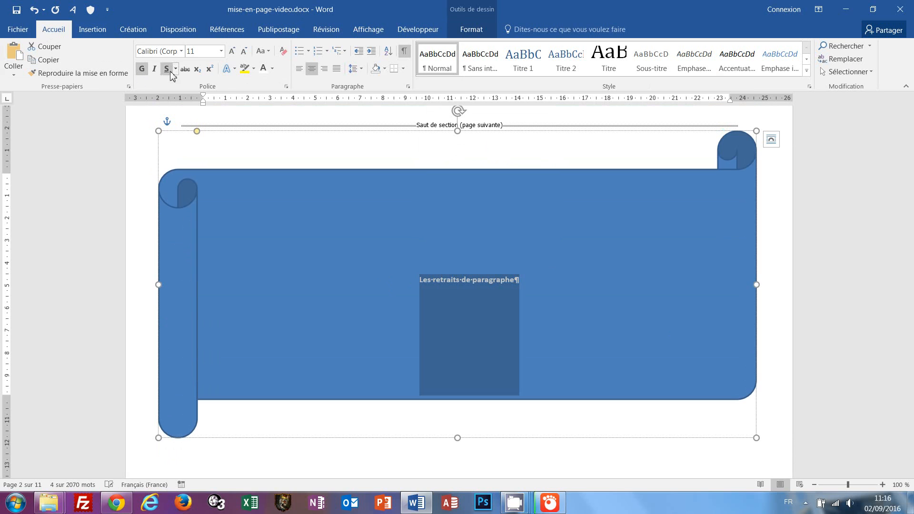
left_click(206, 56)
type("70")
key("Return")
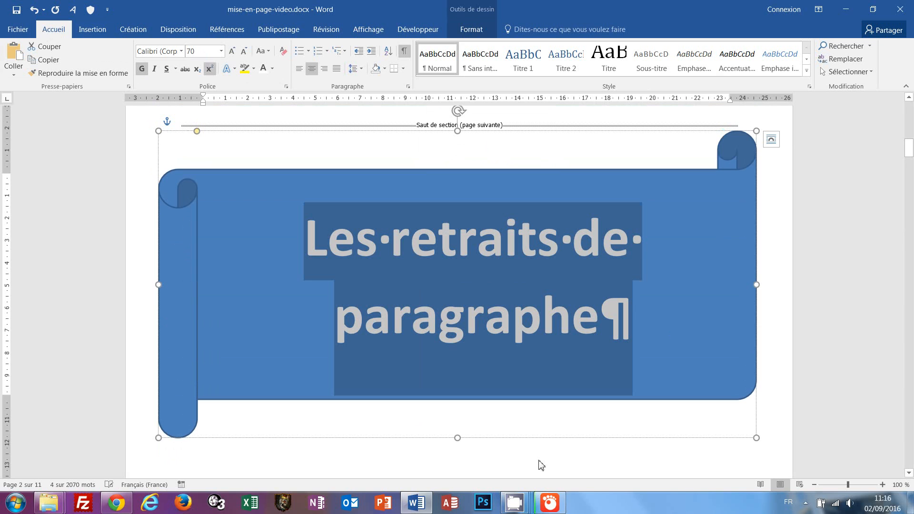
left_click(775, 411)
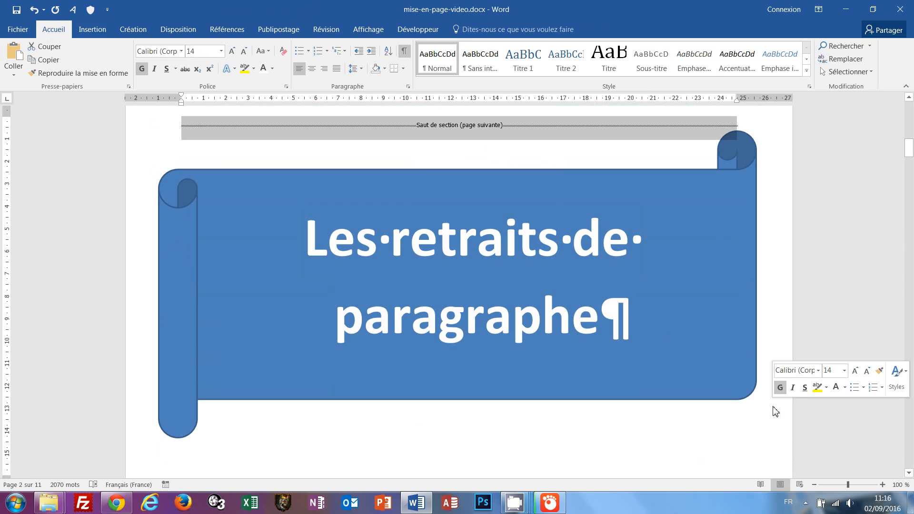
Check the print preview of the landscape title page and the first page
key("ctrl+p")
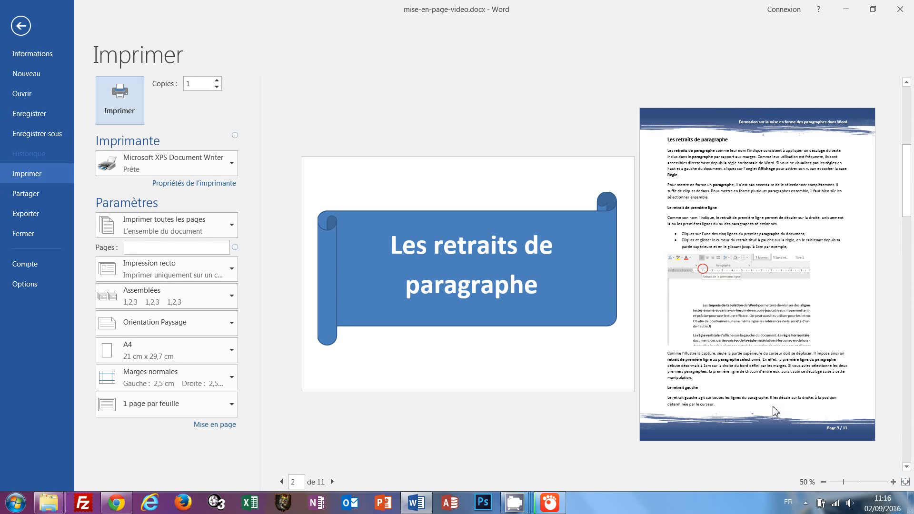
left_click(282, 482)
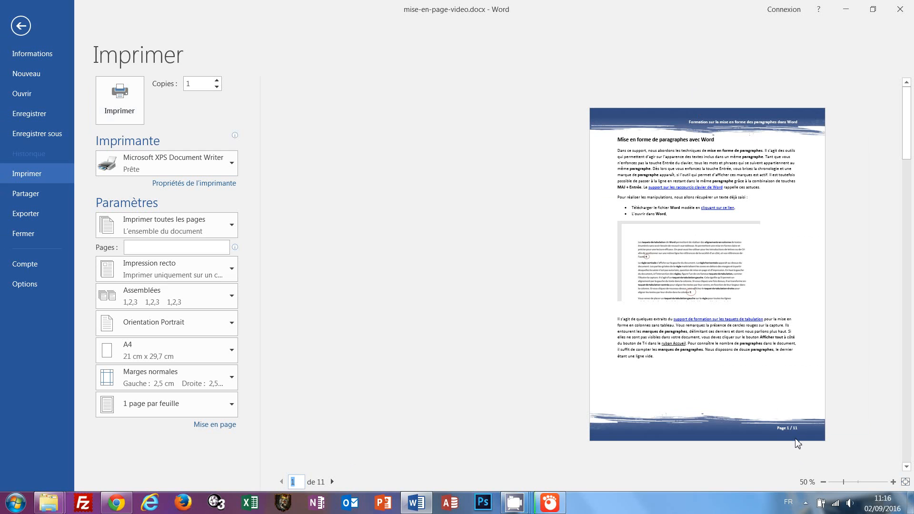
left_click(332, 482)
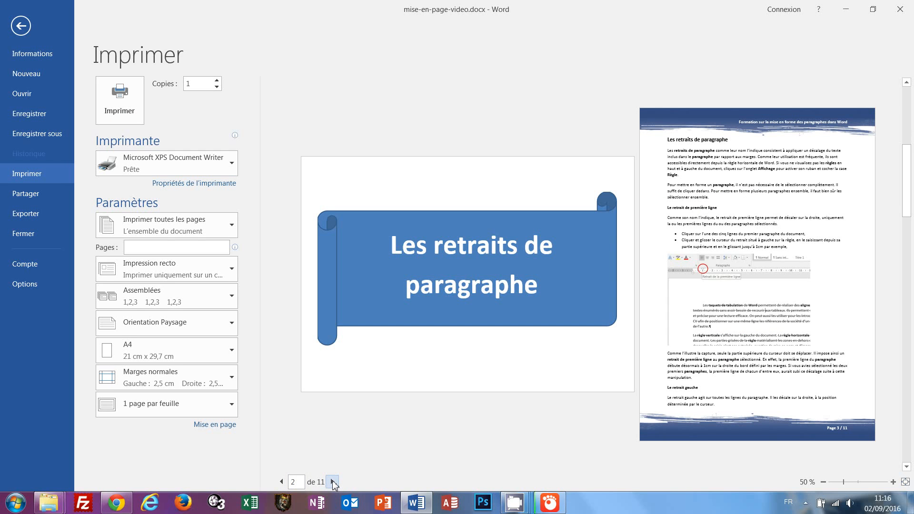